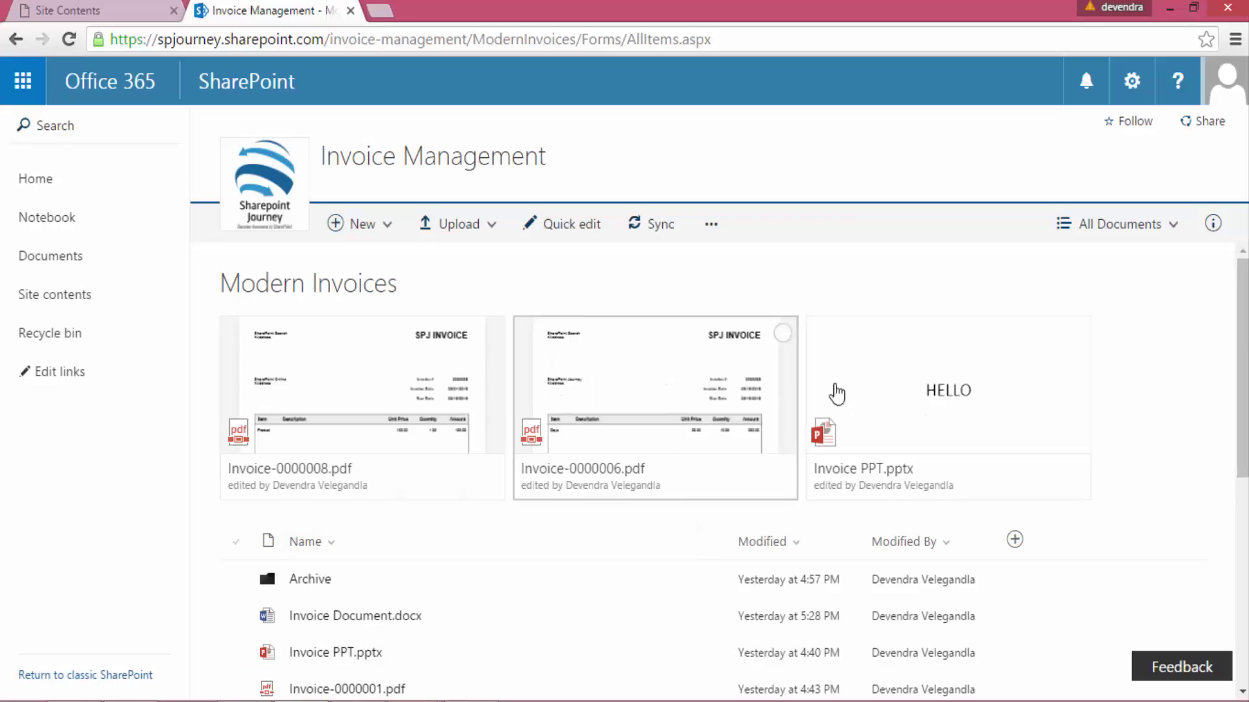
Add a single line of text column named CustomerCode to the Modern Invoices library
scroll(1131, 489, down, 3)
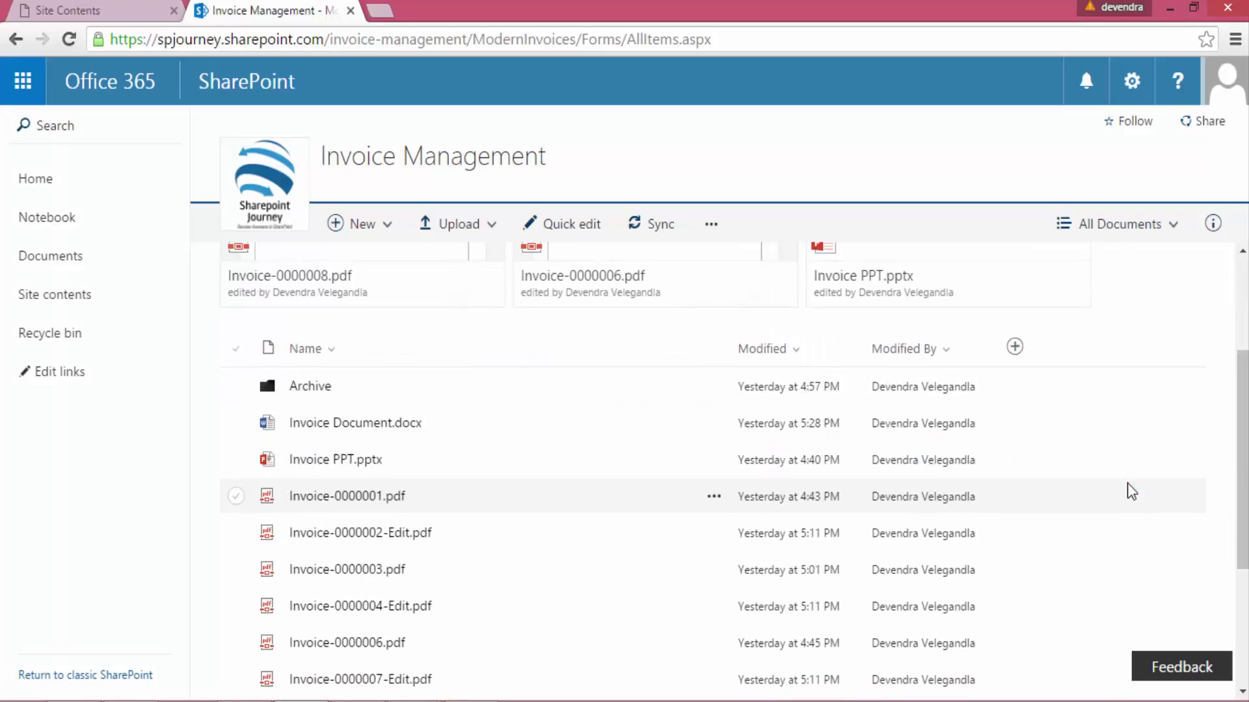
scroll(1127, 487, up, 3)
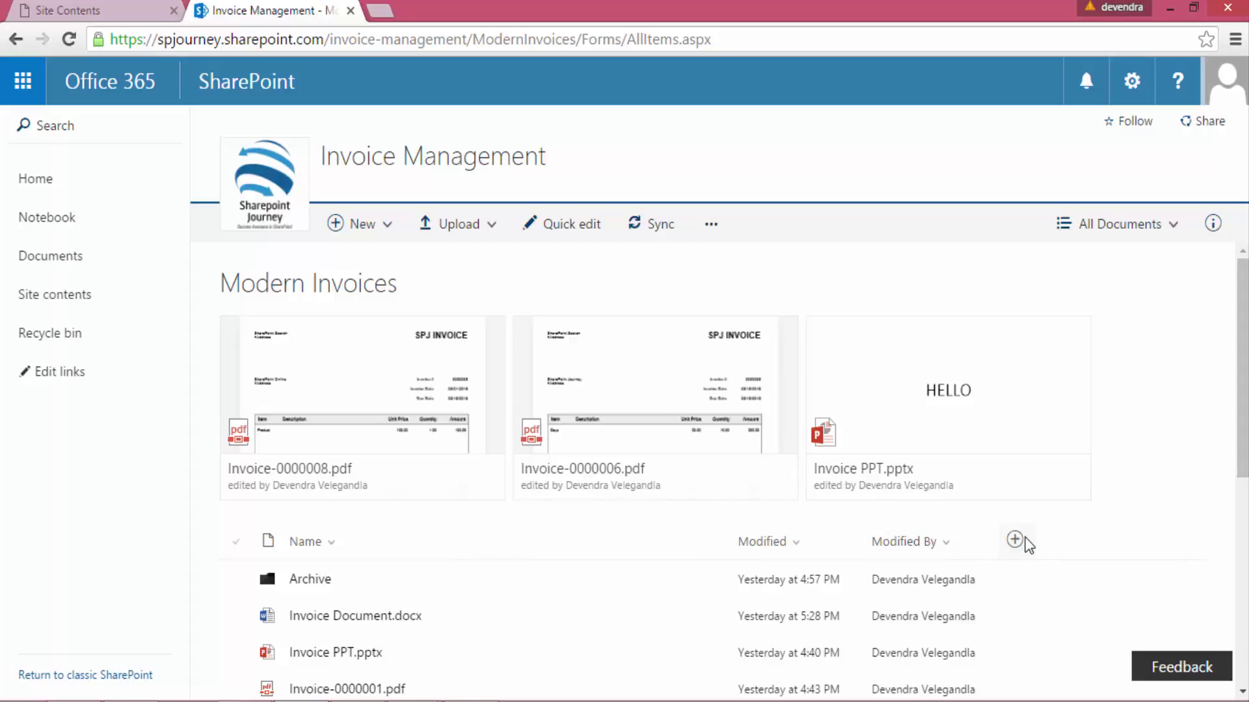
click(1015, 542)
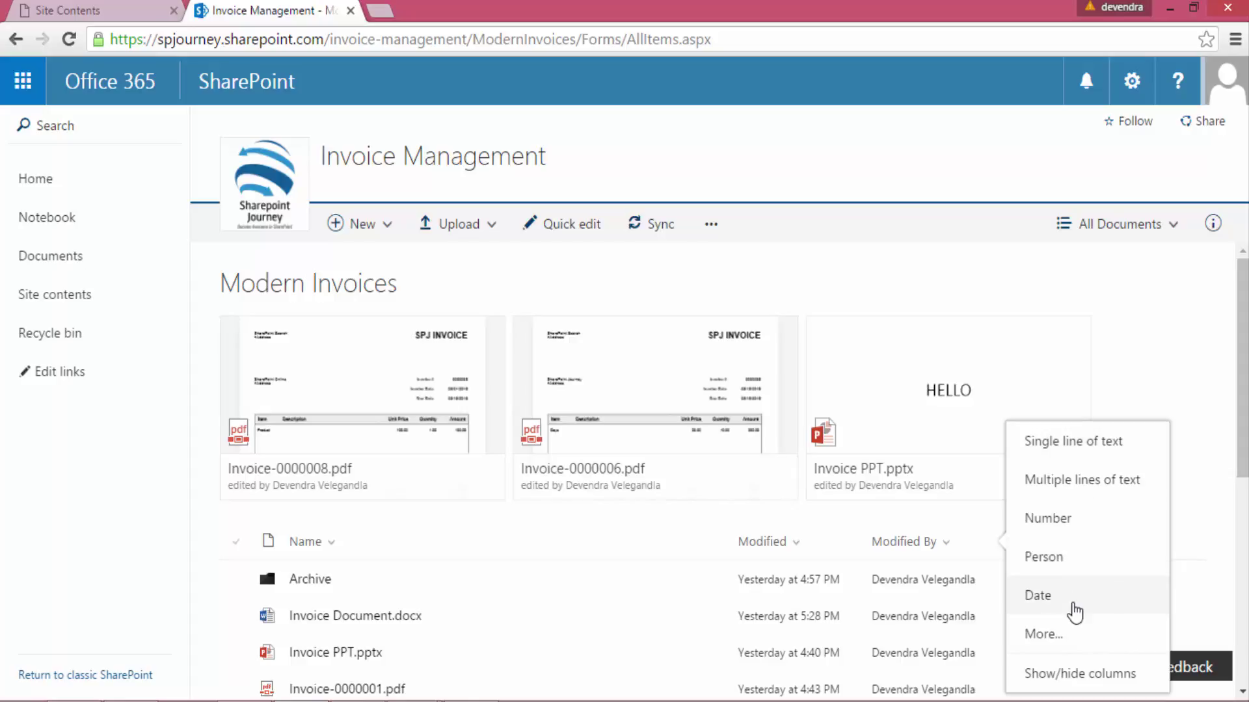
click(1086, 445)
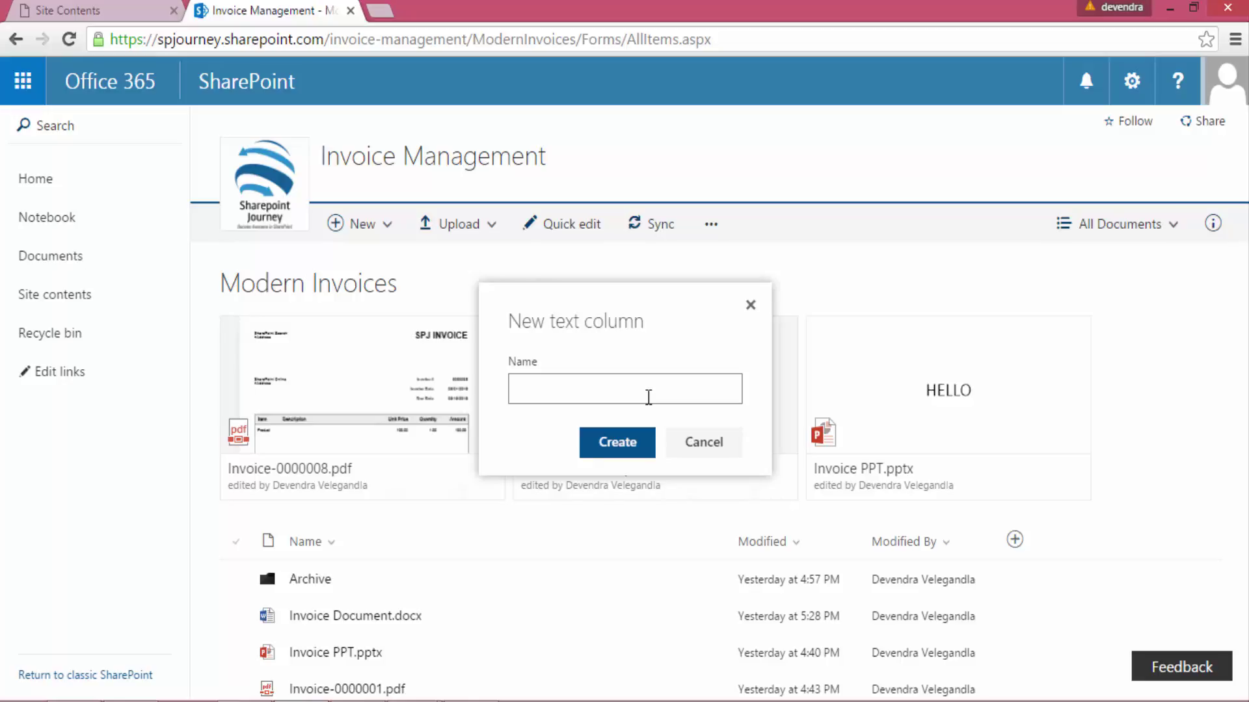
click(649, 397)
text(Cu)
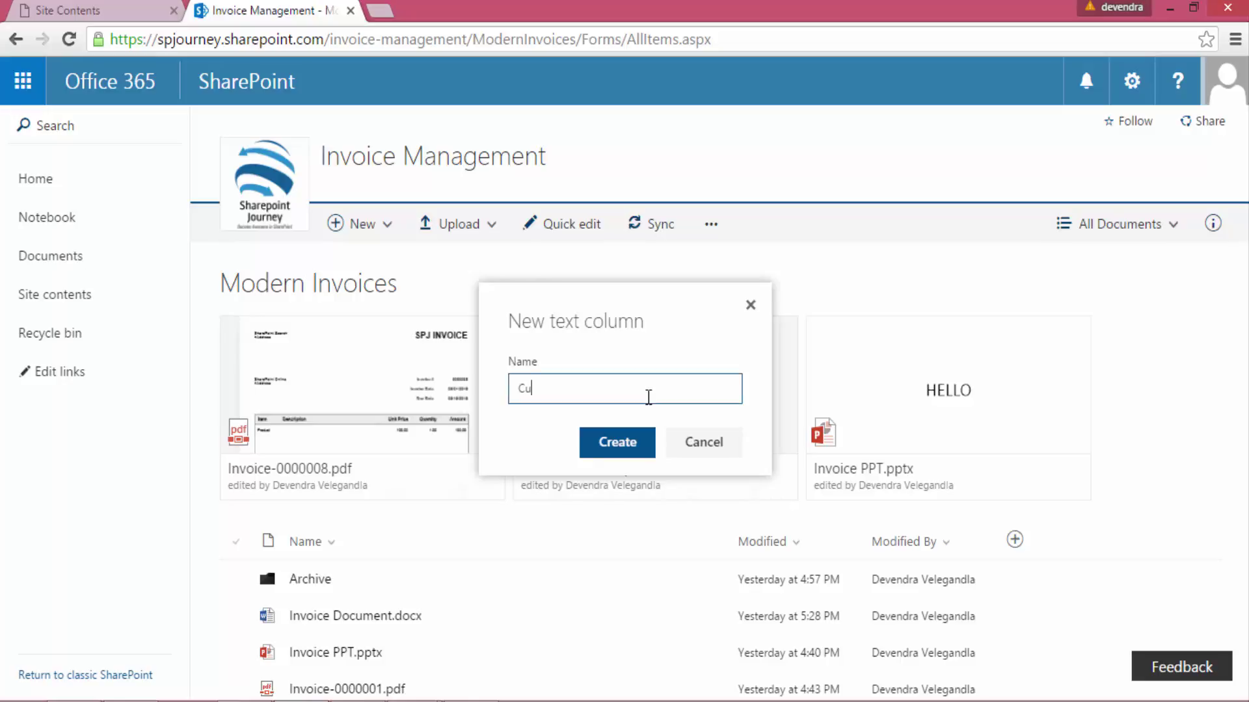
text(stomerCode)
click(632, 440)
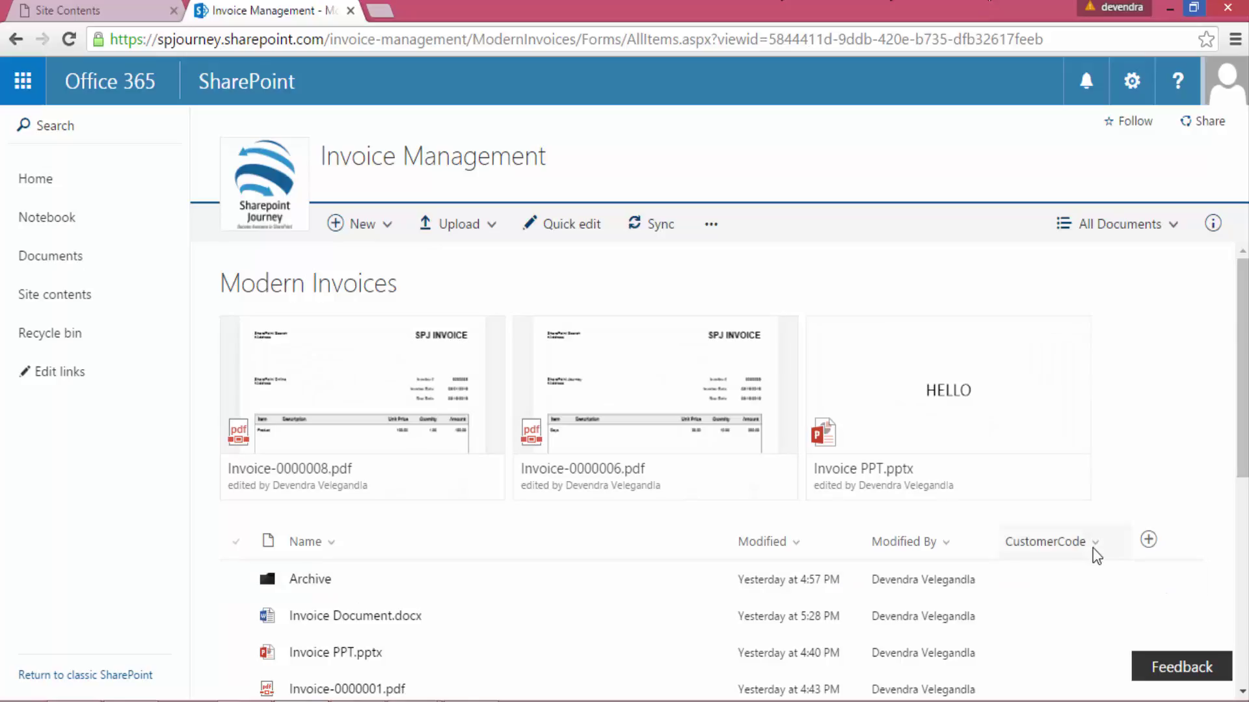
Group the Modern Invoices documents by the CustomerCode column
click(1095, 550)
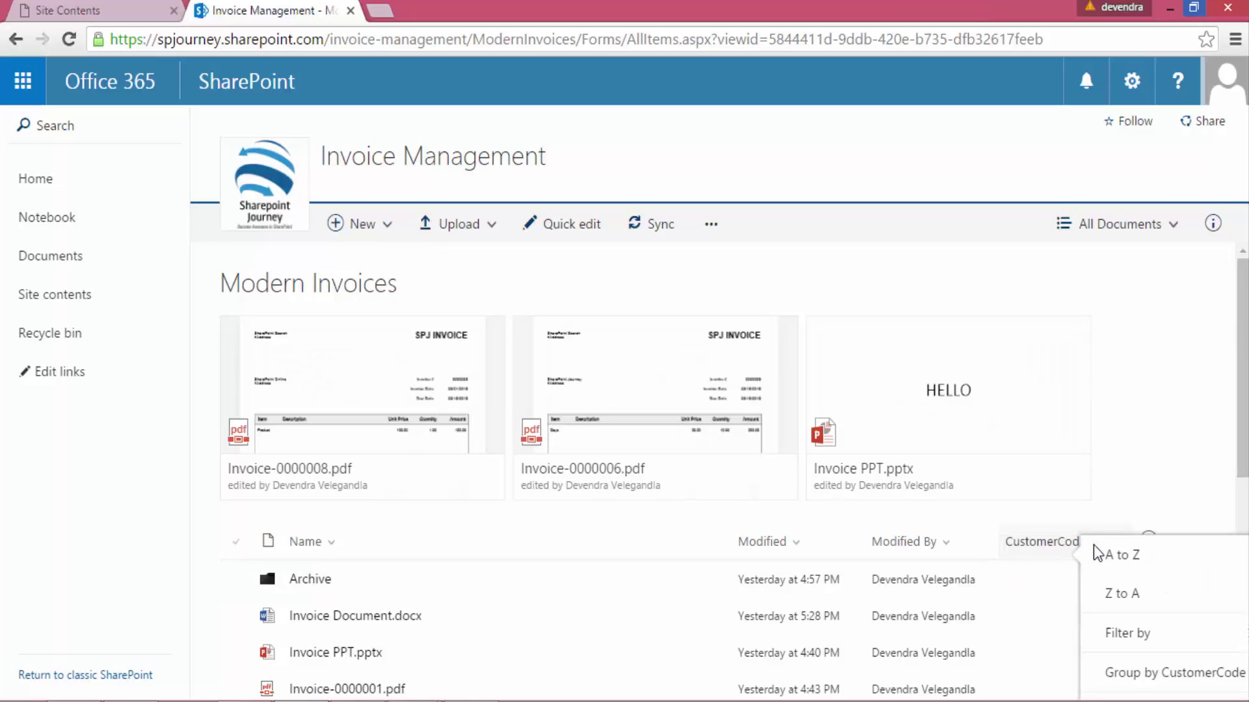
click(1131, 694)
click(1099, 550)
mouse_move(1138, 636)
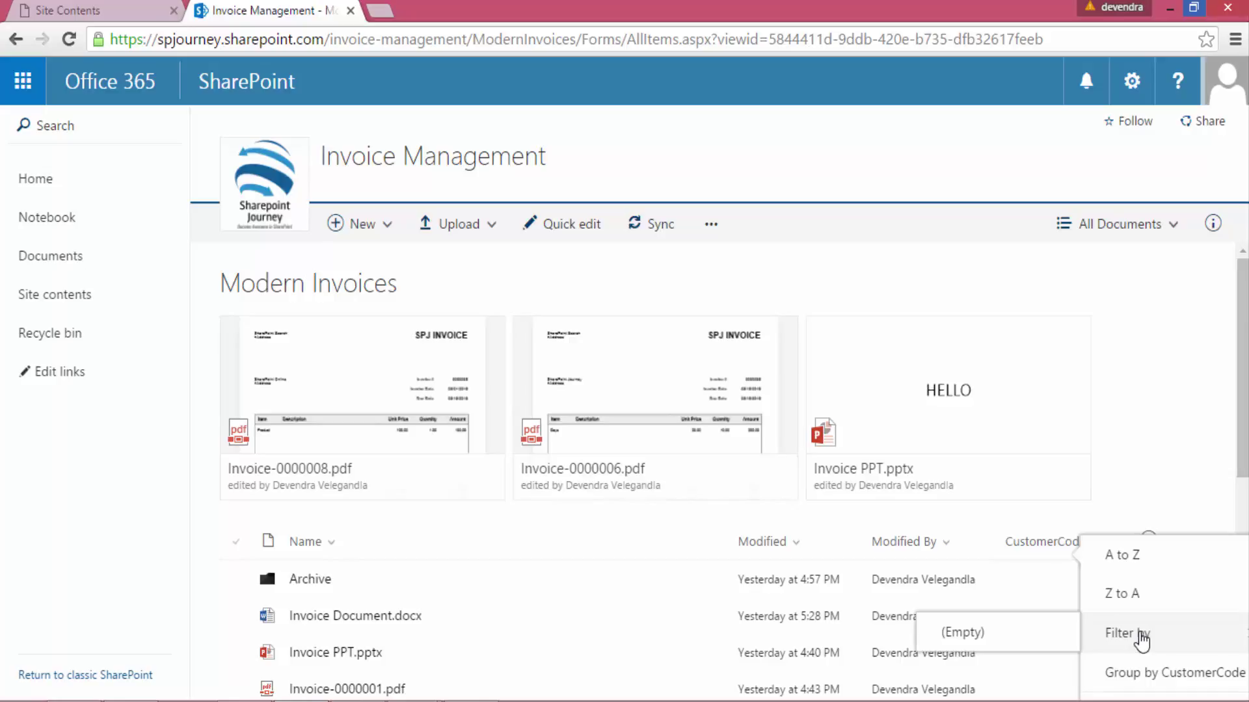
click(1140, 676)
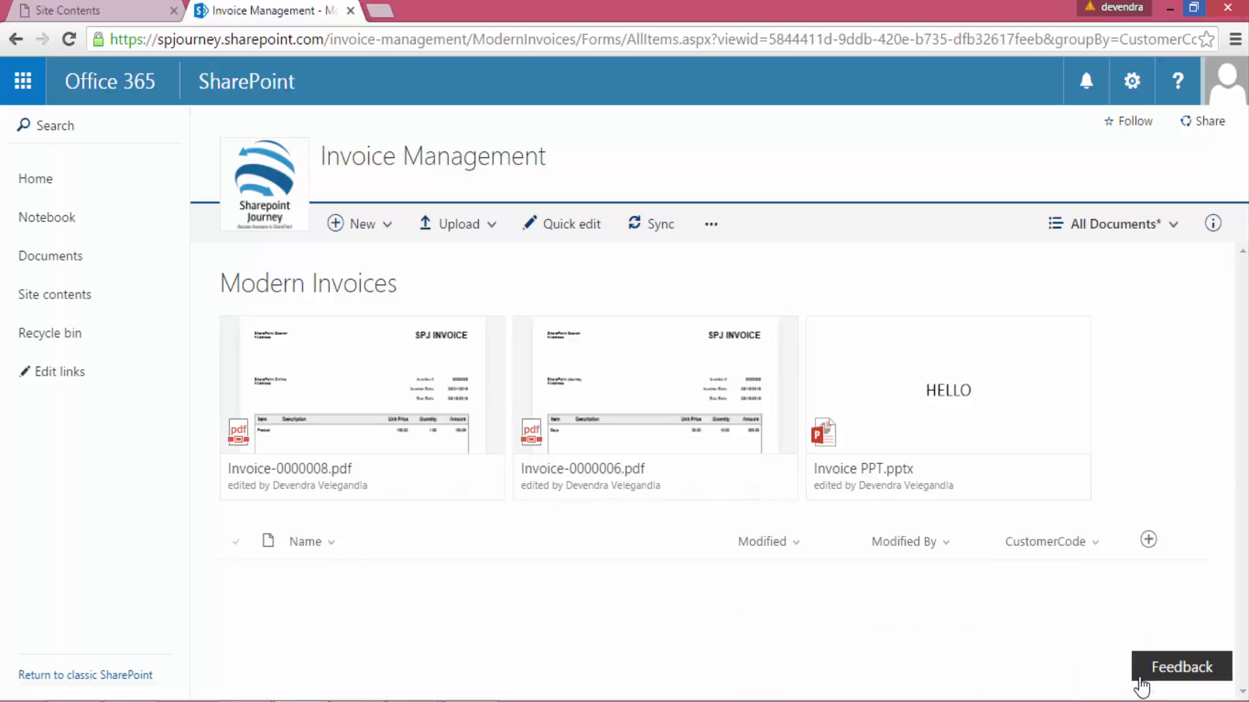
scroll(918, 625, down, 3)
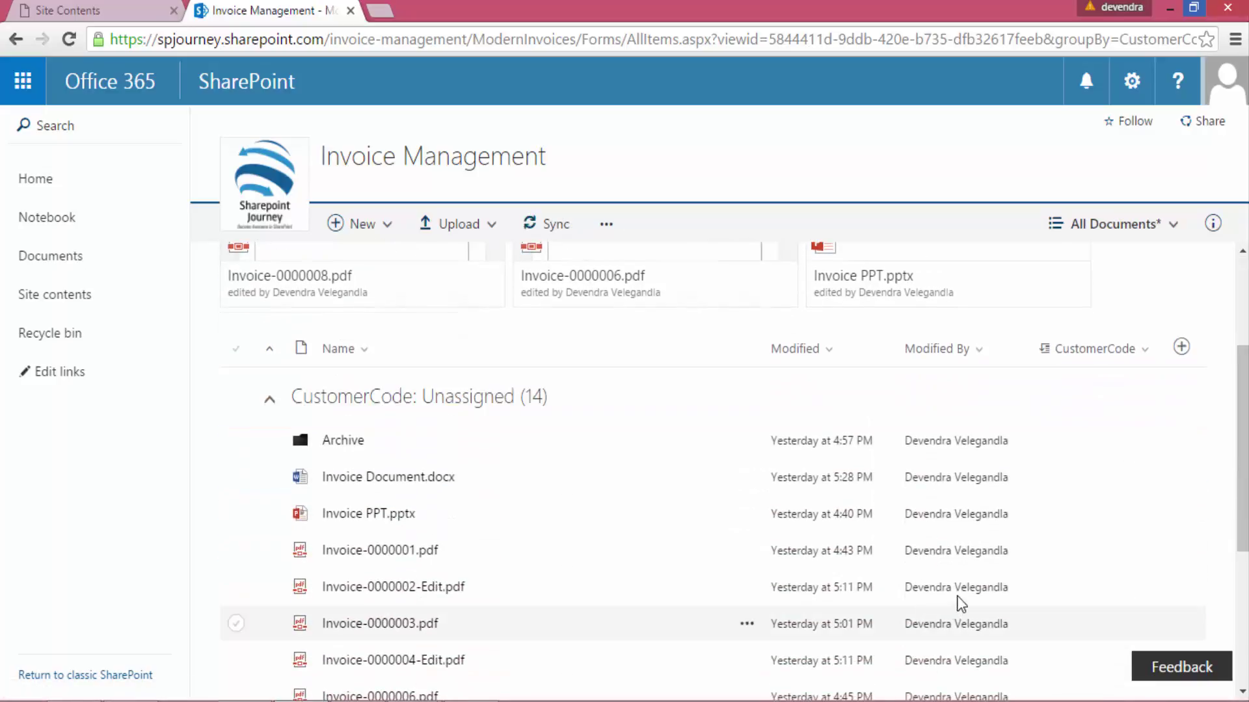
Rename the CustomerCode column as Customer Code, with a space between the words
scroll(1110, 493, up, 1)
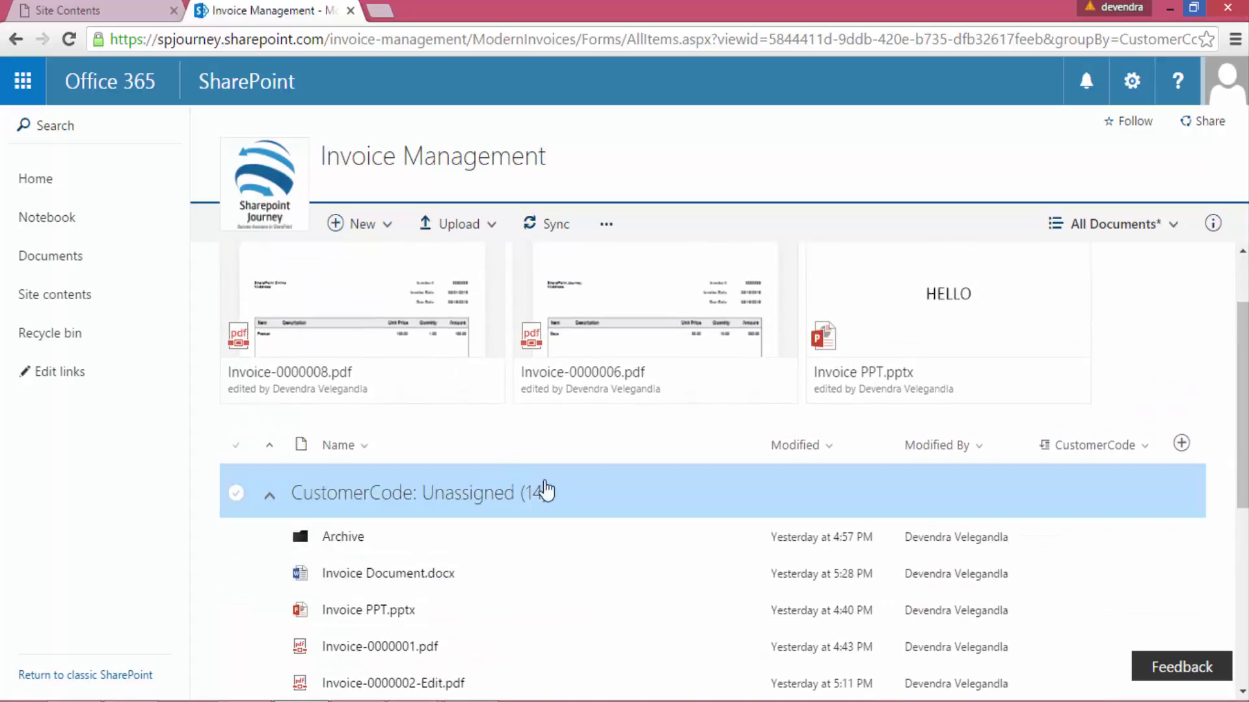
click(1144, 447)
mouse_move(1148, 653)
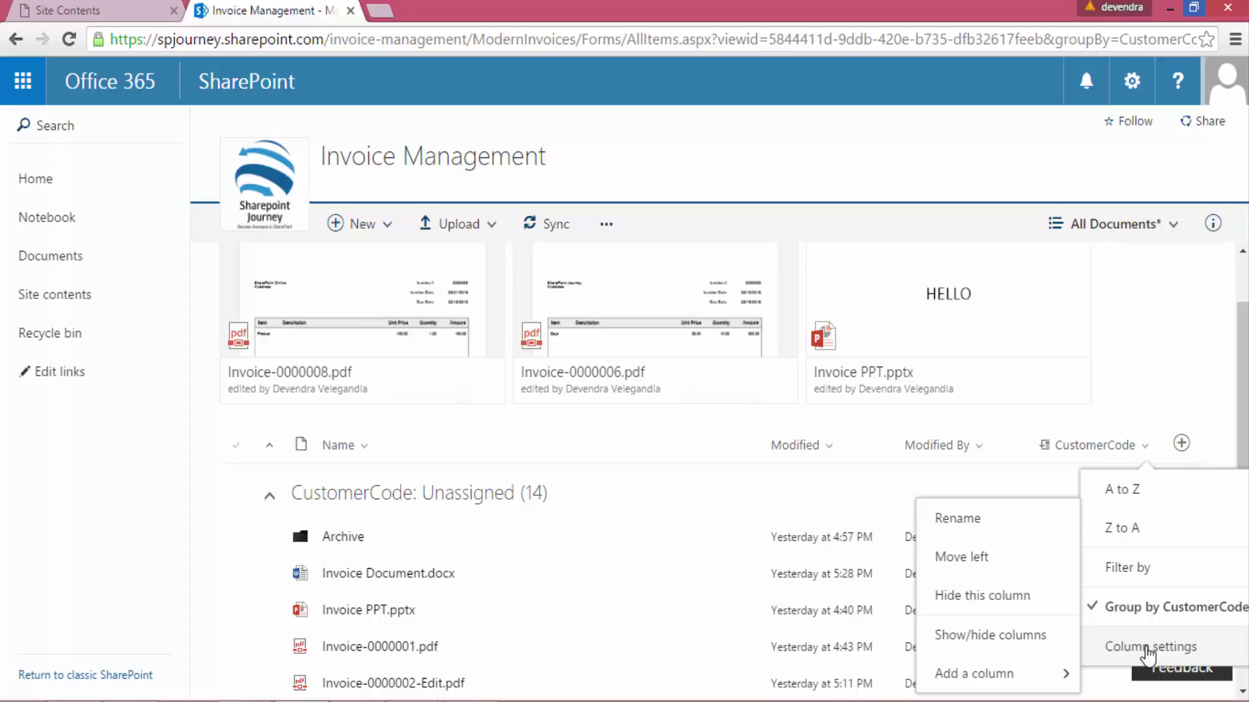
mouse_move(1055, 678)
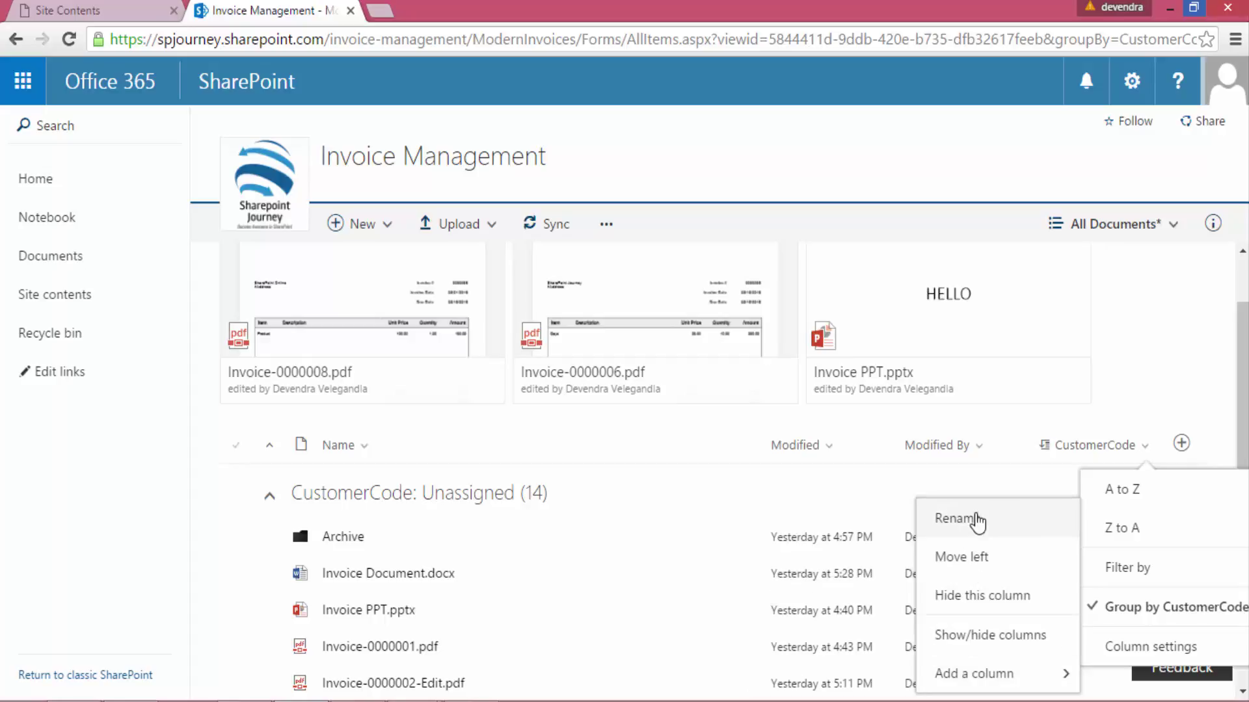
click(956, 518)
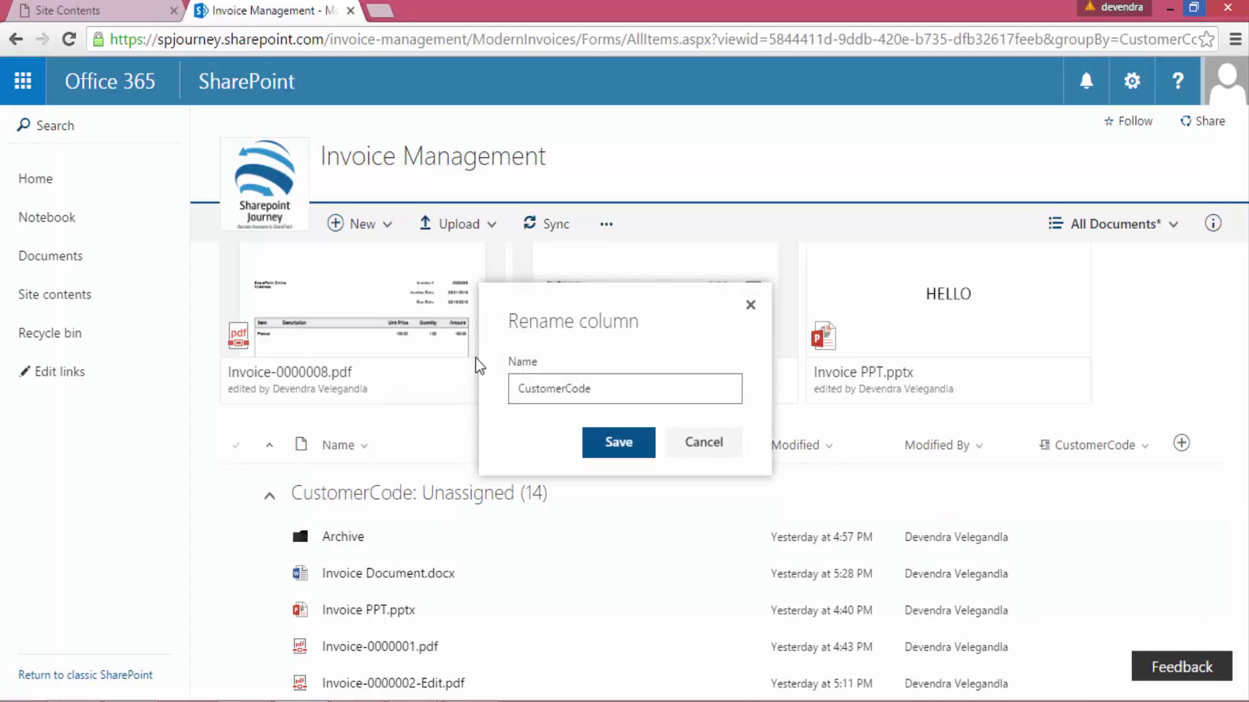
click(568, 389)
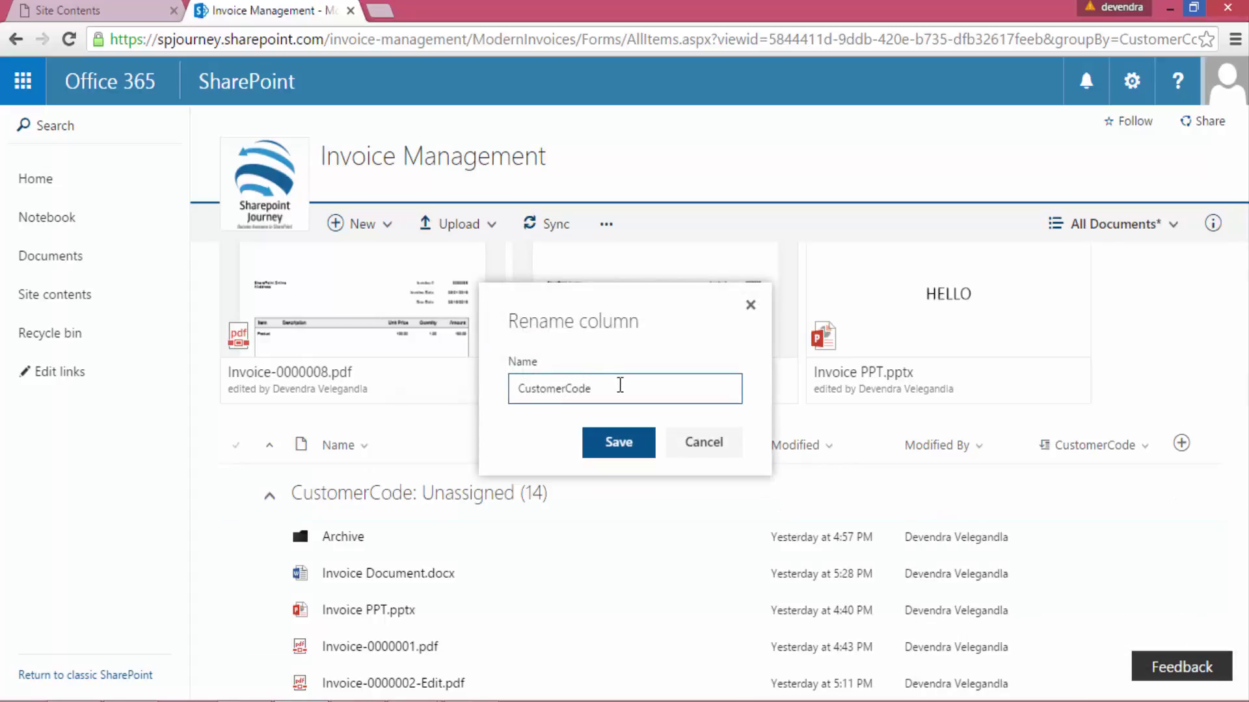
click(644, 454)
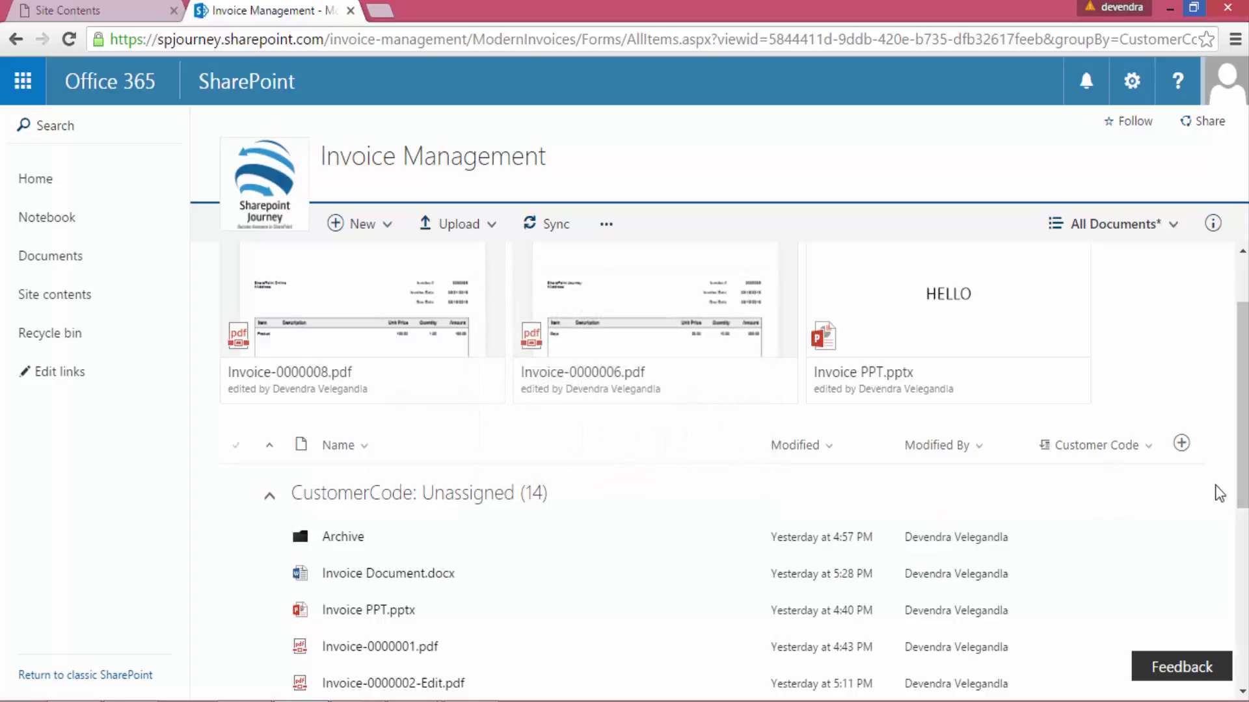
click(1157, 447)
click(1174, 647)
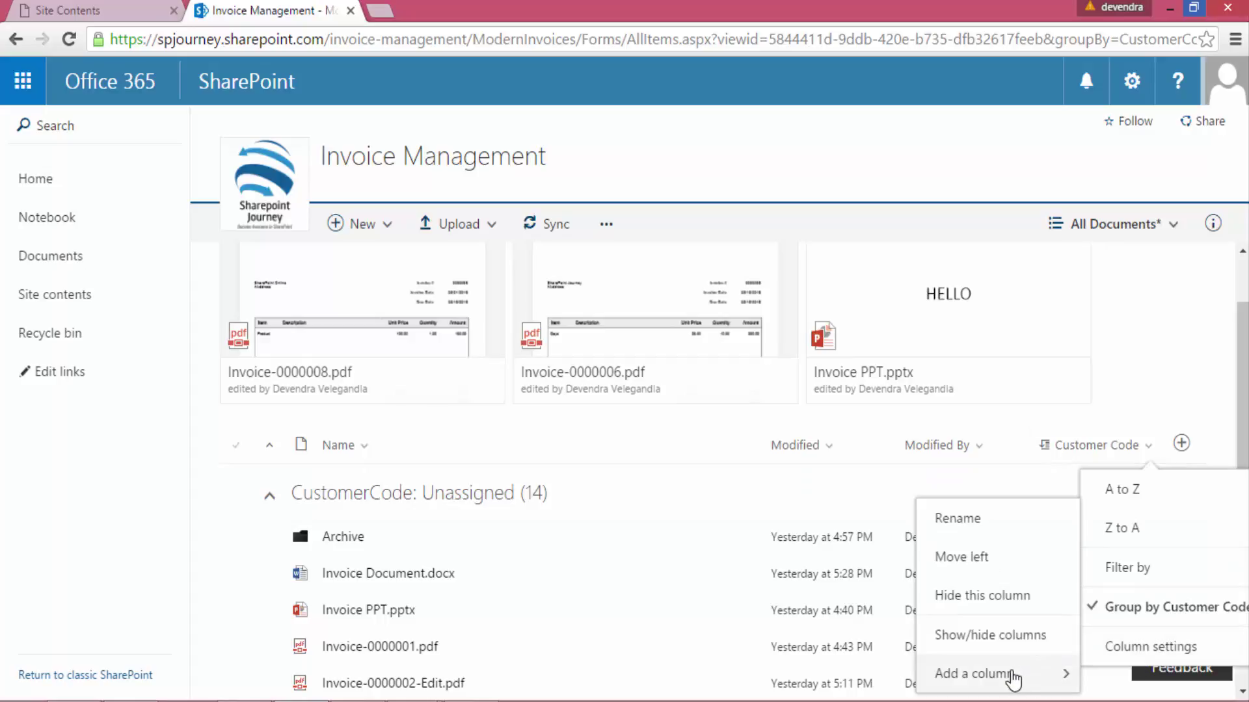
mouse_move(1013, 680)
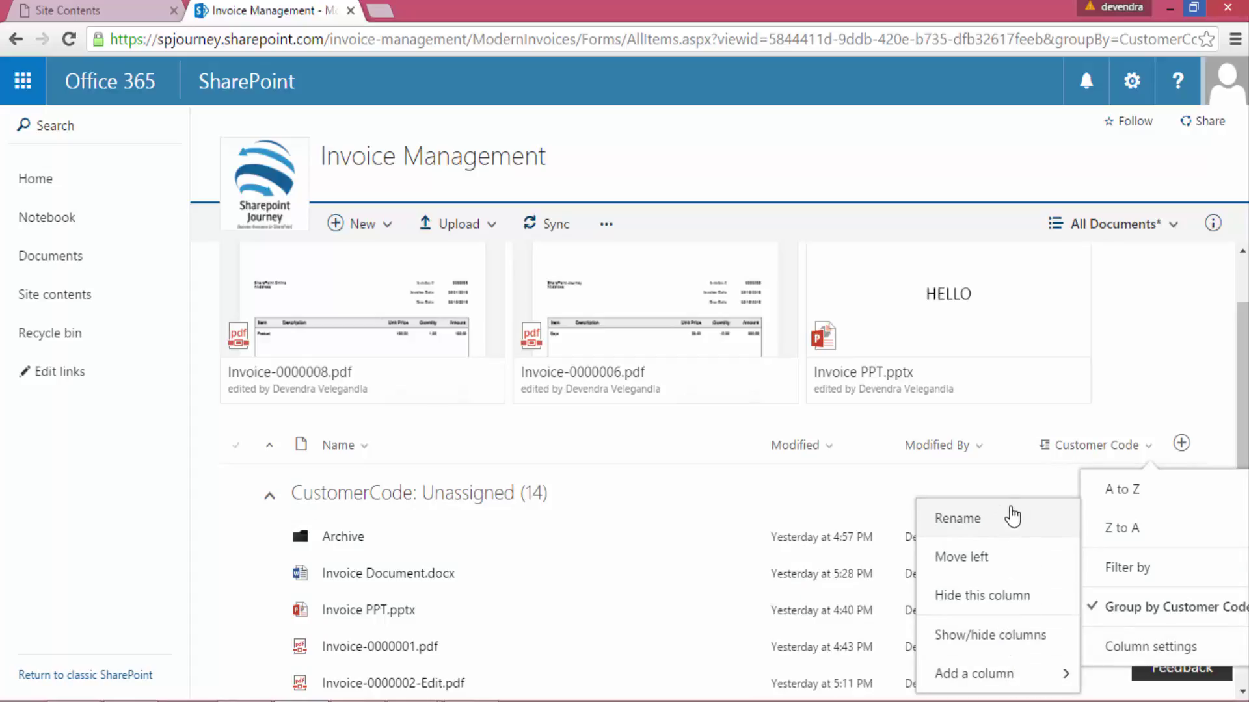
click(1171, 372)
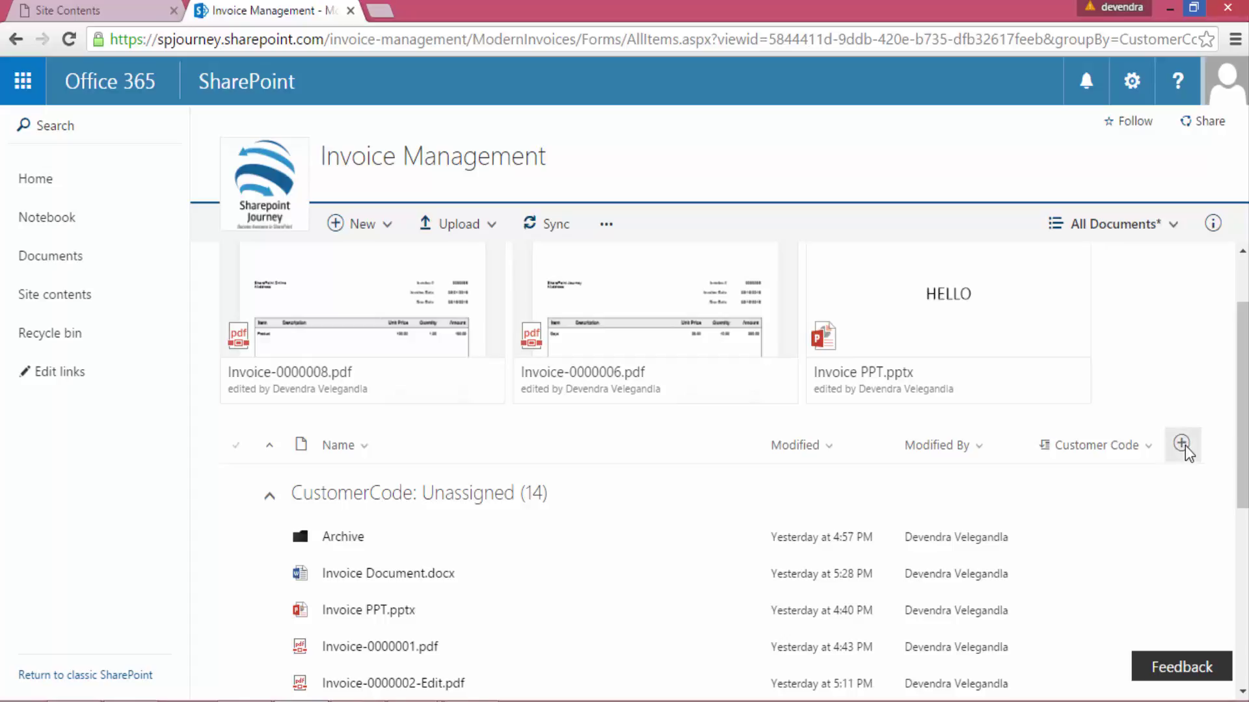
Add a single line of text column named CustomerReference to the library
click(1182, 447)
click(1185, 447)
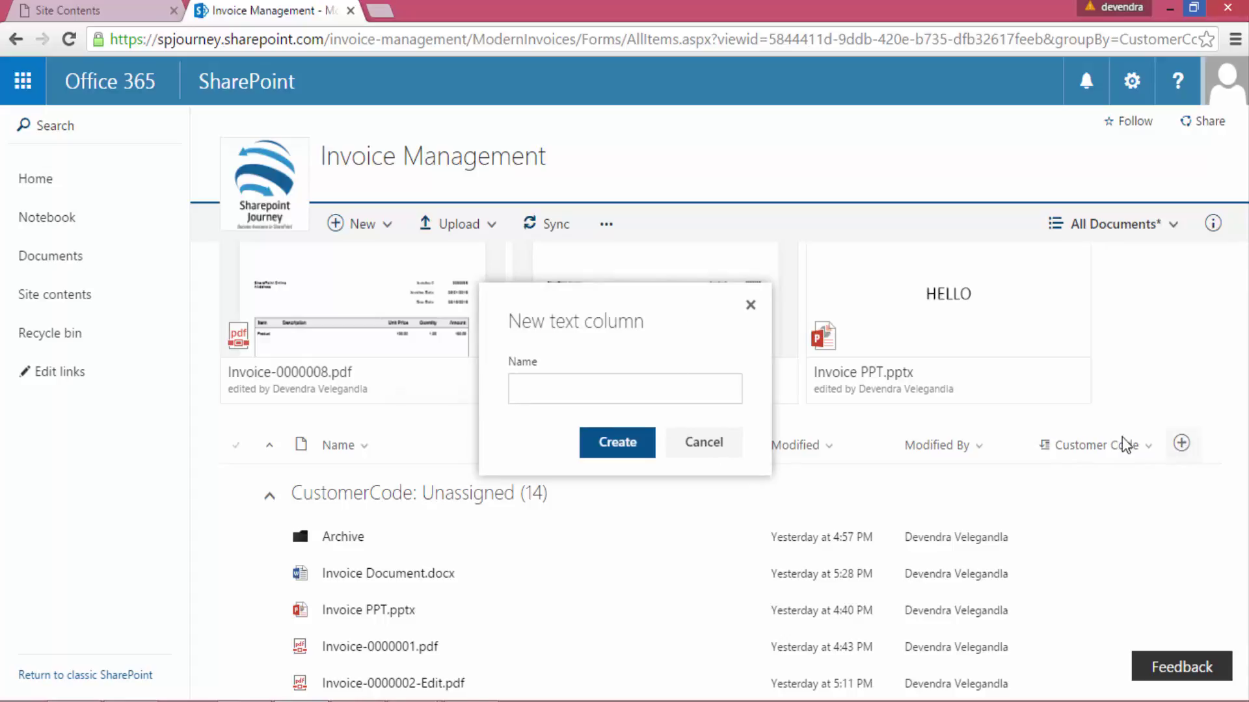
click(611, 387)
text(Cust)
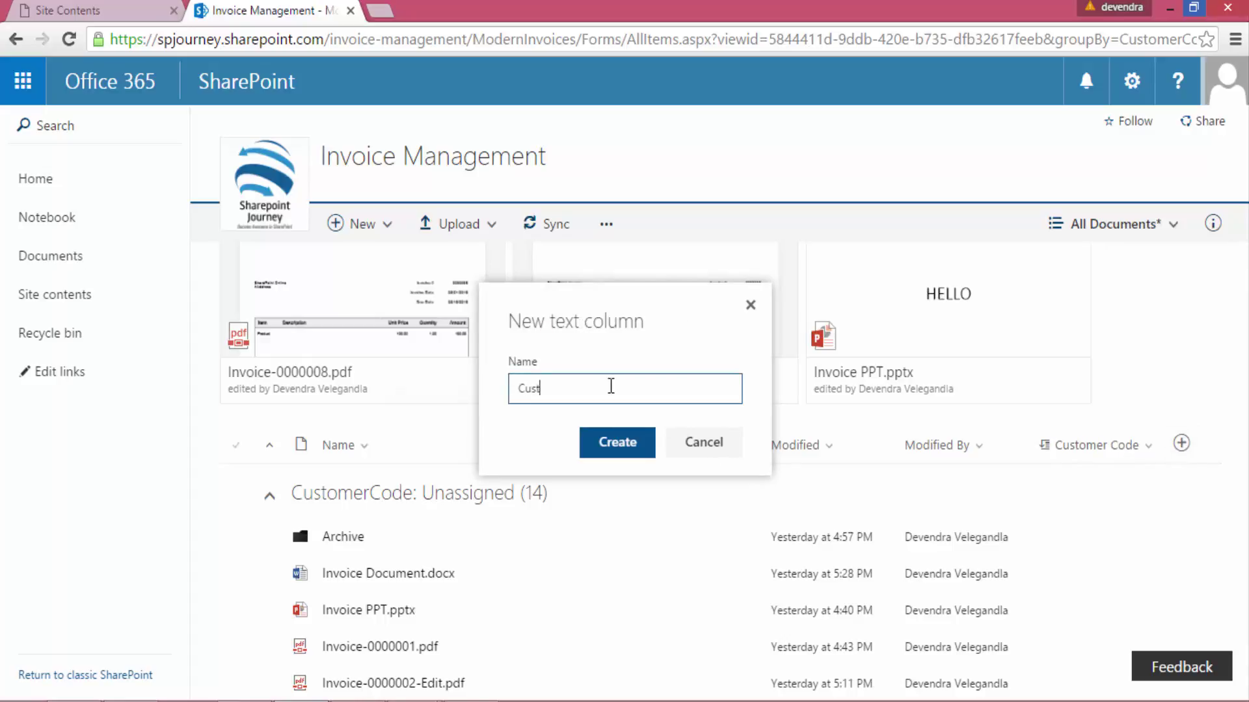
text(omerReference)
click(615, 445)
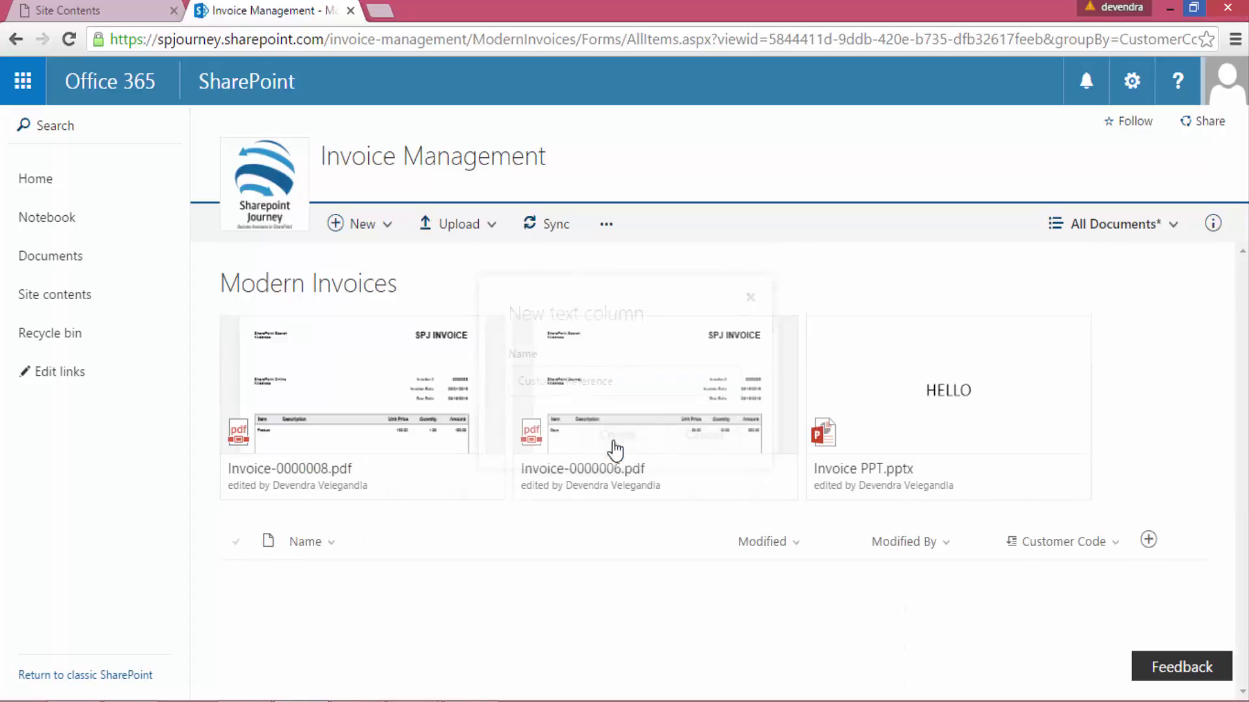
Group the Modern Invoices documents by the CustomerReference column
drag(1095, 694, 1182, 694)
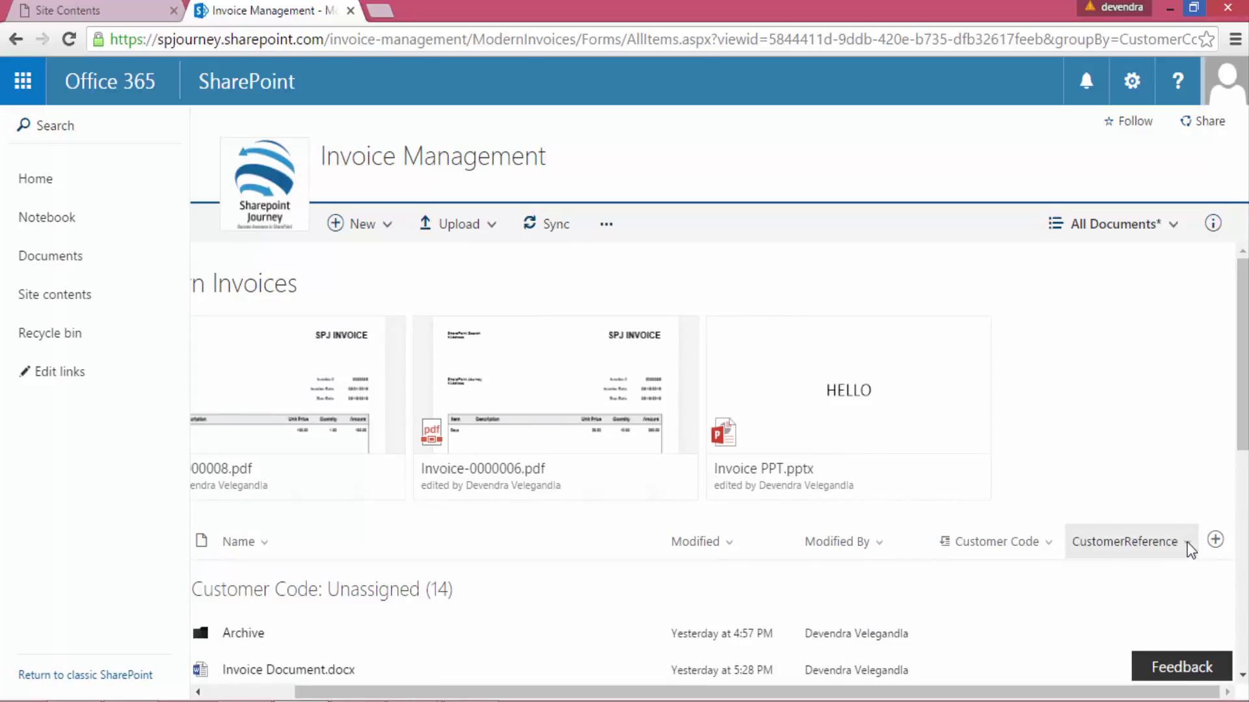
click(1187, 545)
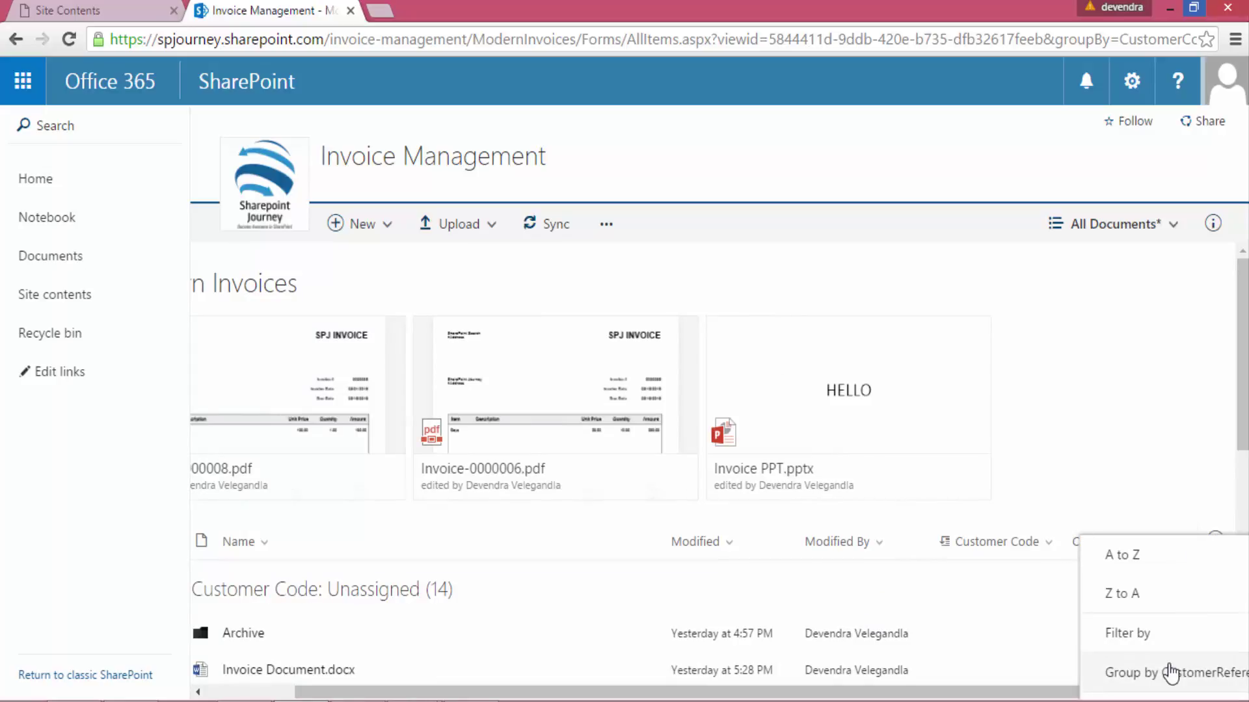
click(1173, 449)
click(1153, 551)
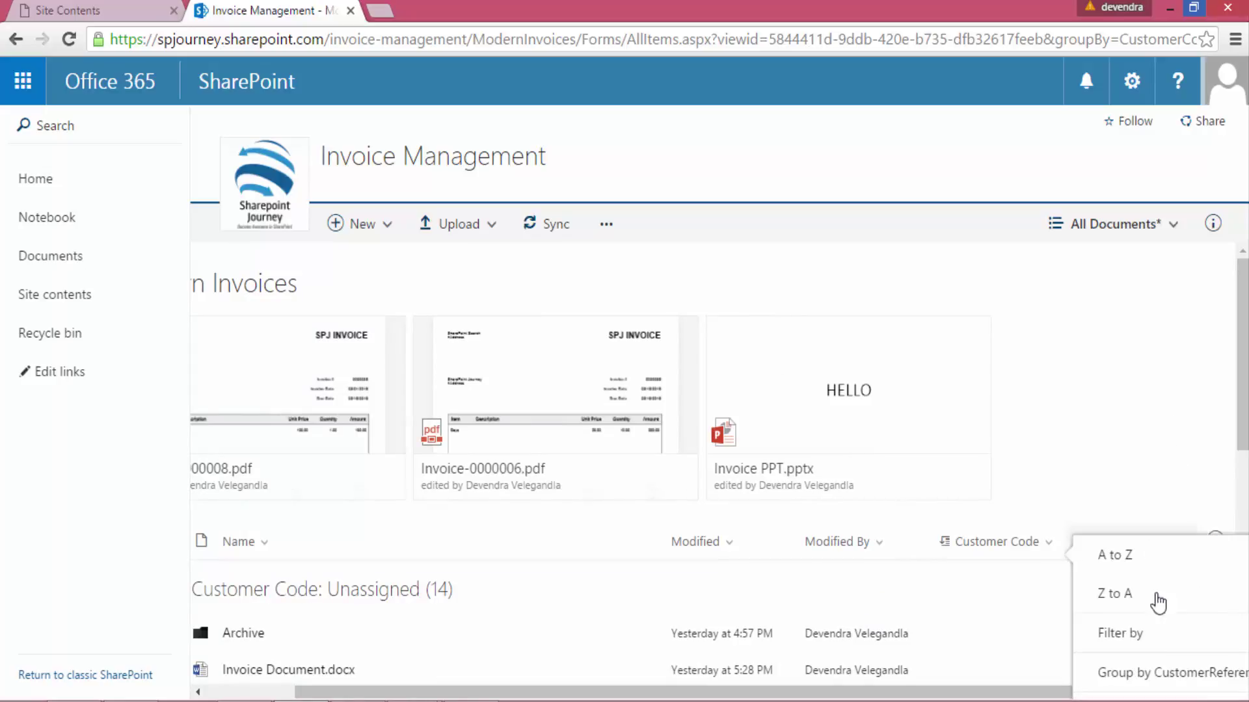
click(1151, 672)
click(1173, 546)
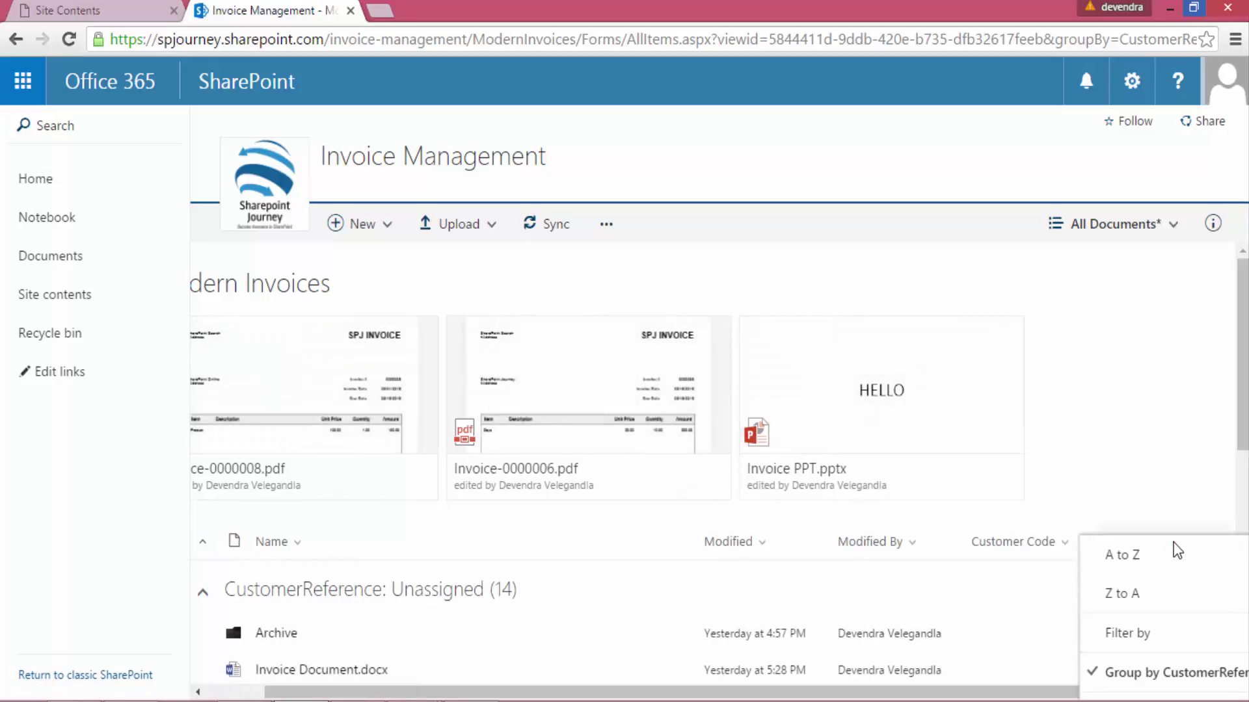
click(1138, 634)
click(1057, 474)
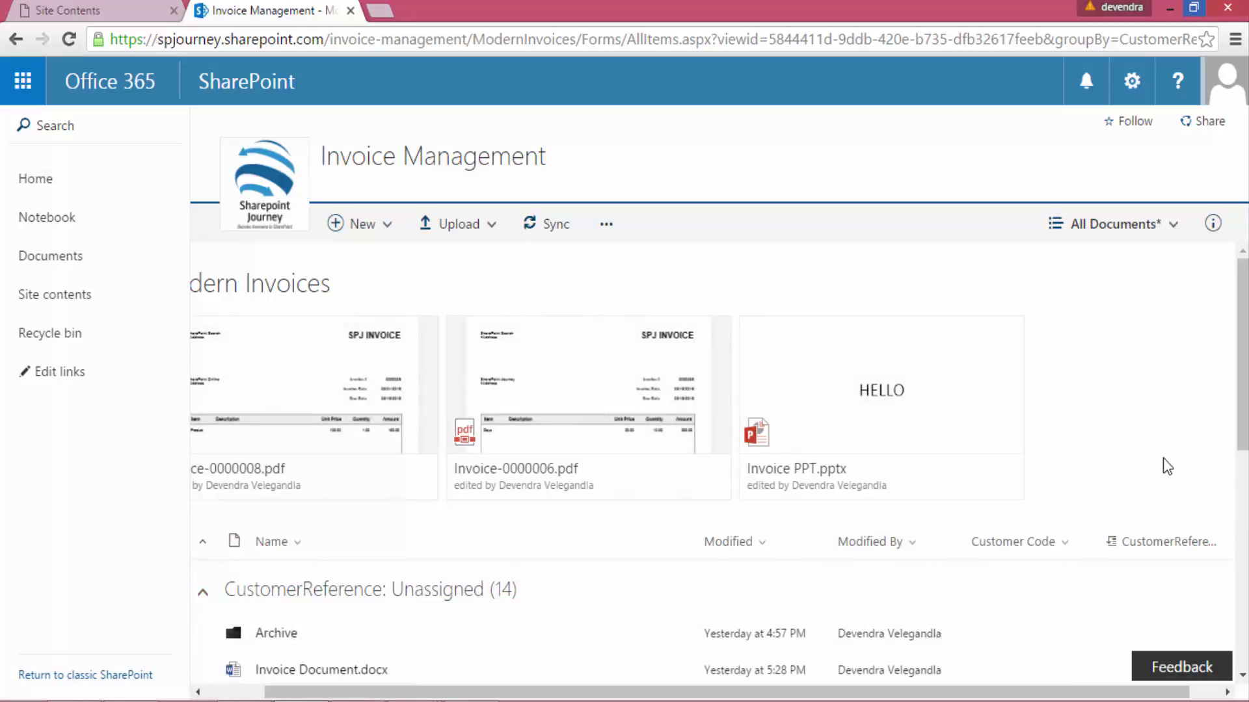
Add a single line of text column named InvoiceNumber to the library
drag(1058, 695, 1091, 695)
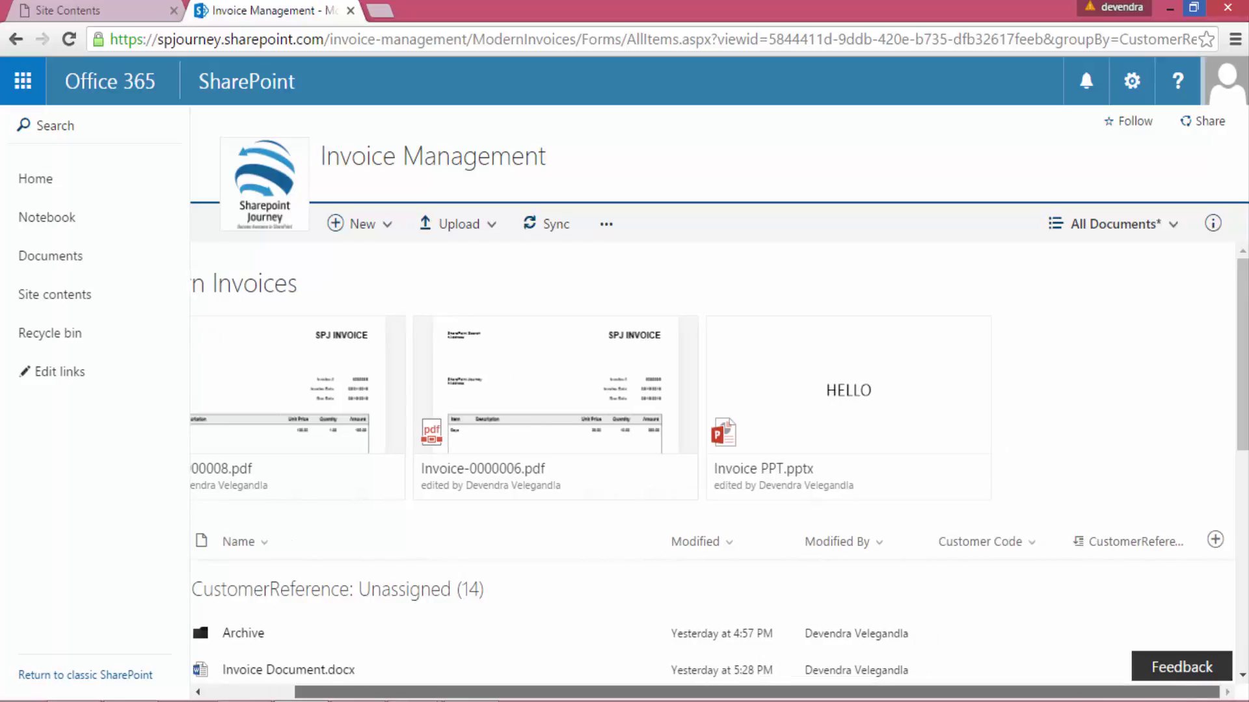
click(1213, 543)
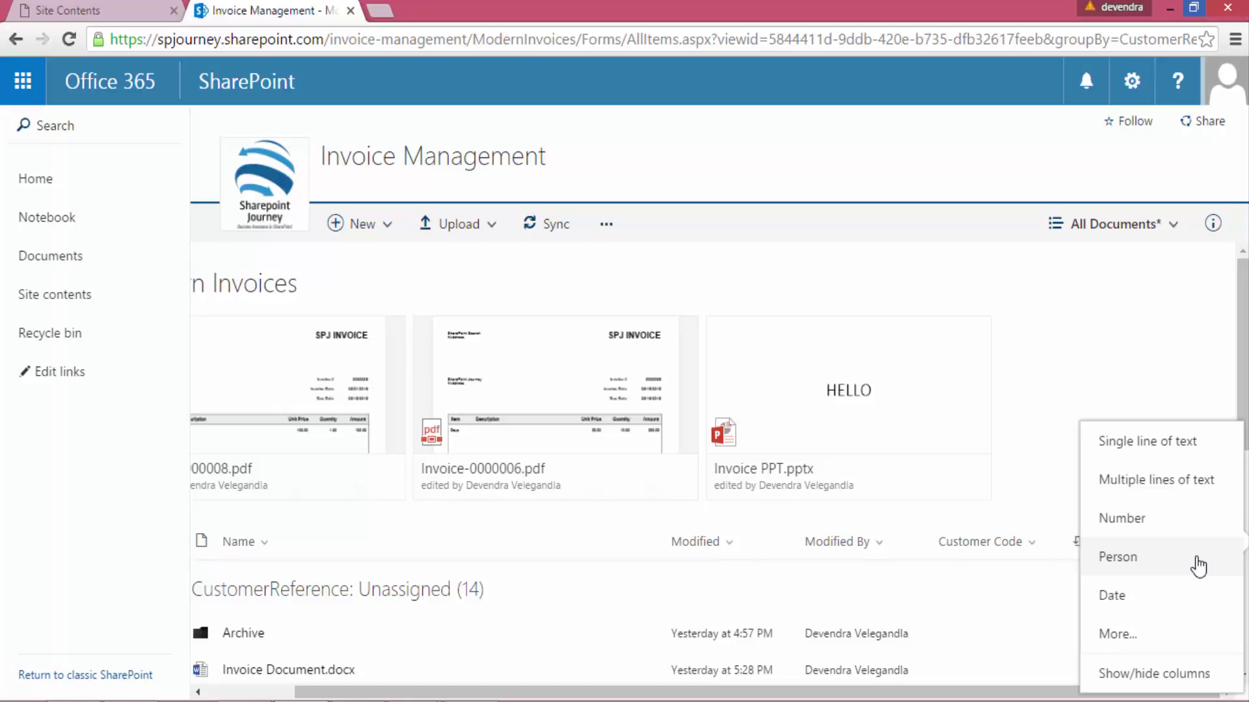
click(1151, 445)
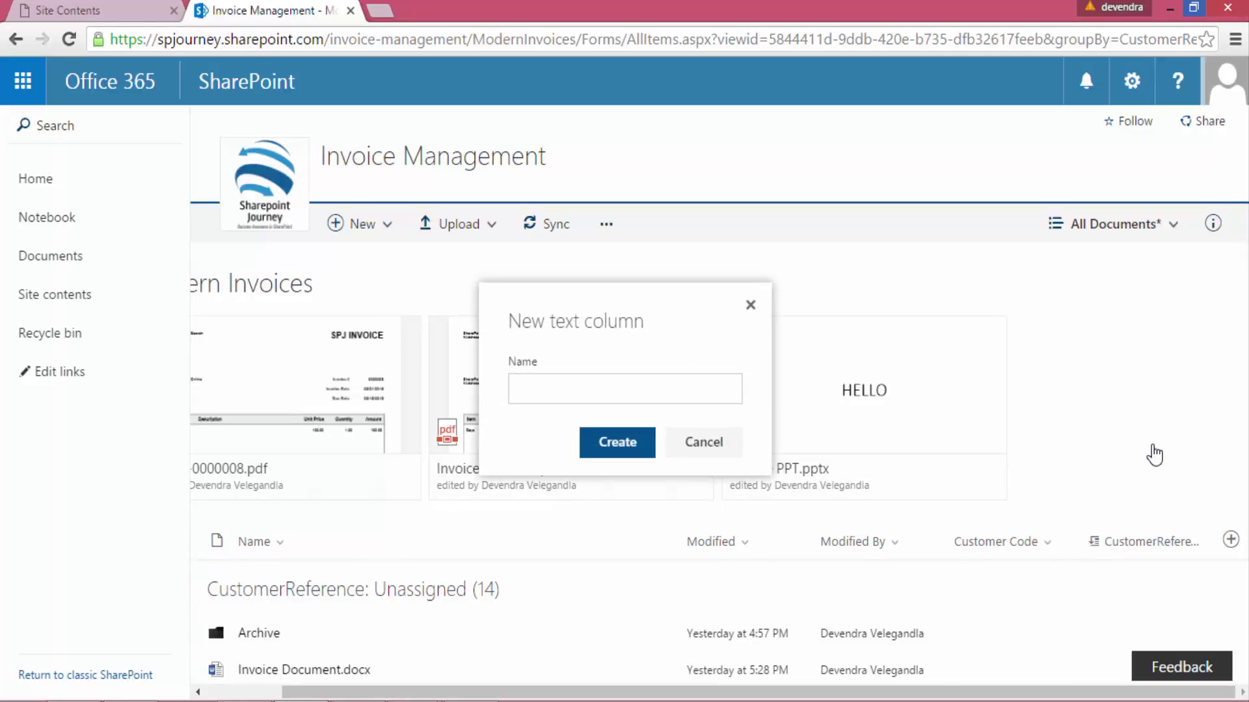
click(659, 386)
text(Invoi)
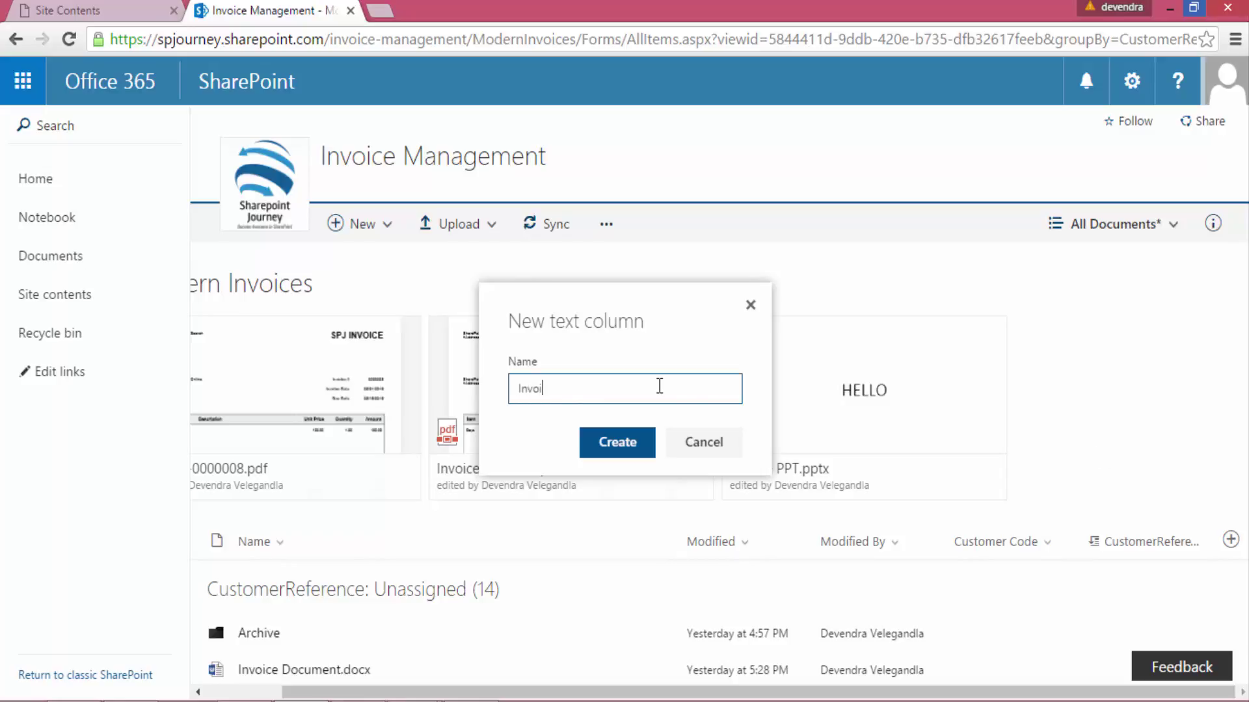
text(ceNumber)
click(615, 450)
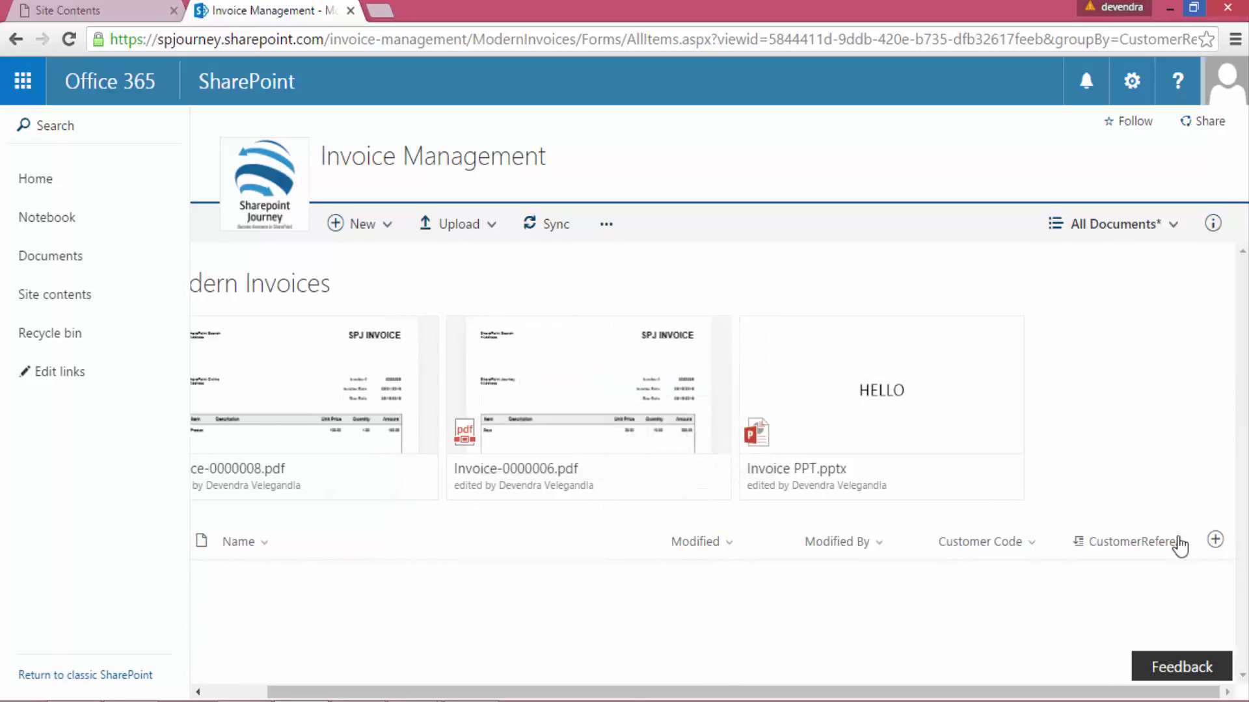
Add a date column named InvoiceDate to the library
scroll(1171, 570, down, 1)
drag(1073, 690, 1241, 689)
click(1214, 443)
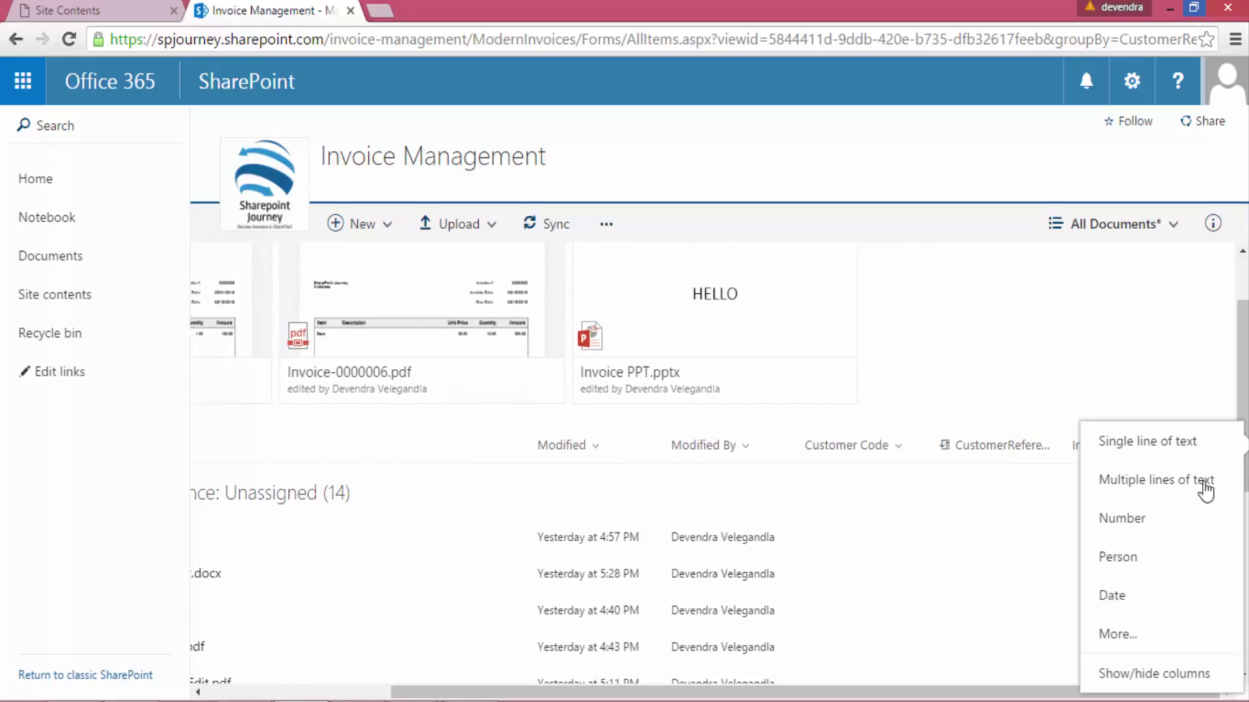
click(1149, 606)
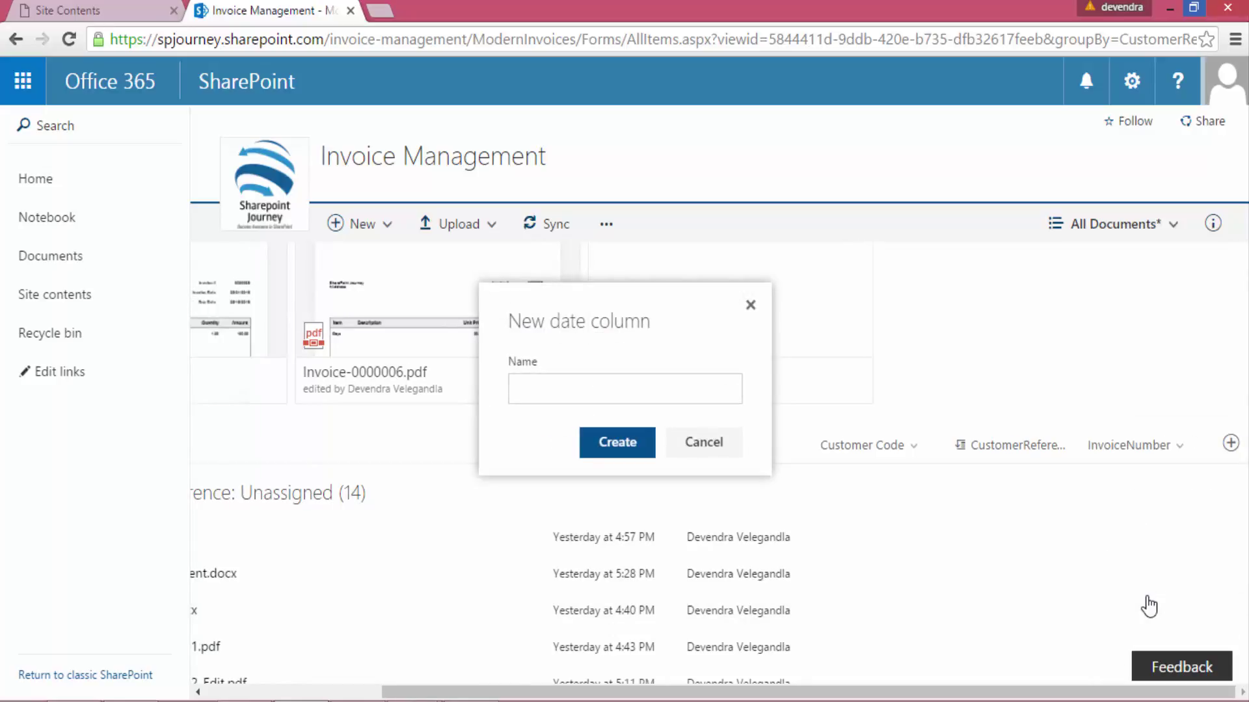
click(604, 387)
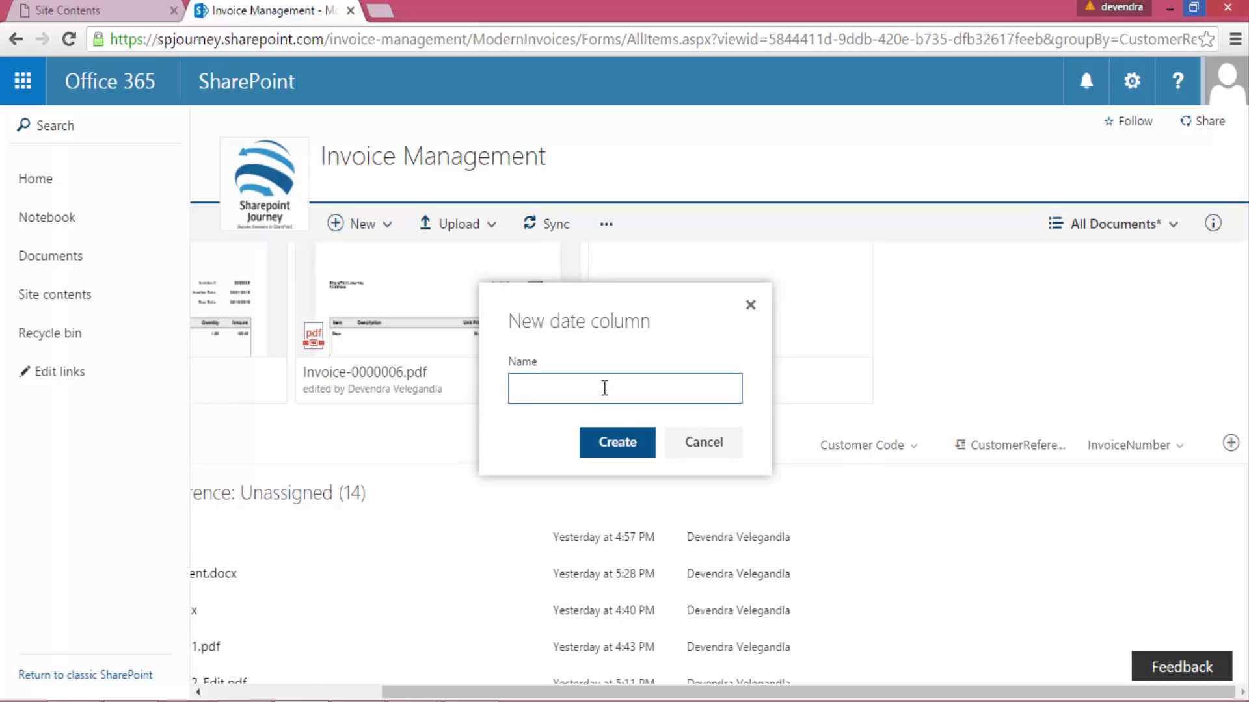
text(InvoiceDate)
click(613, 447)
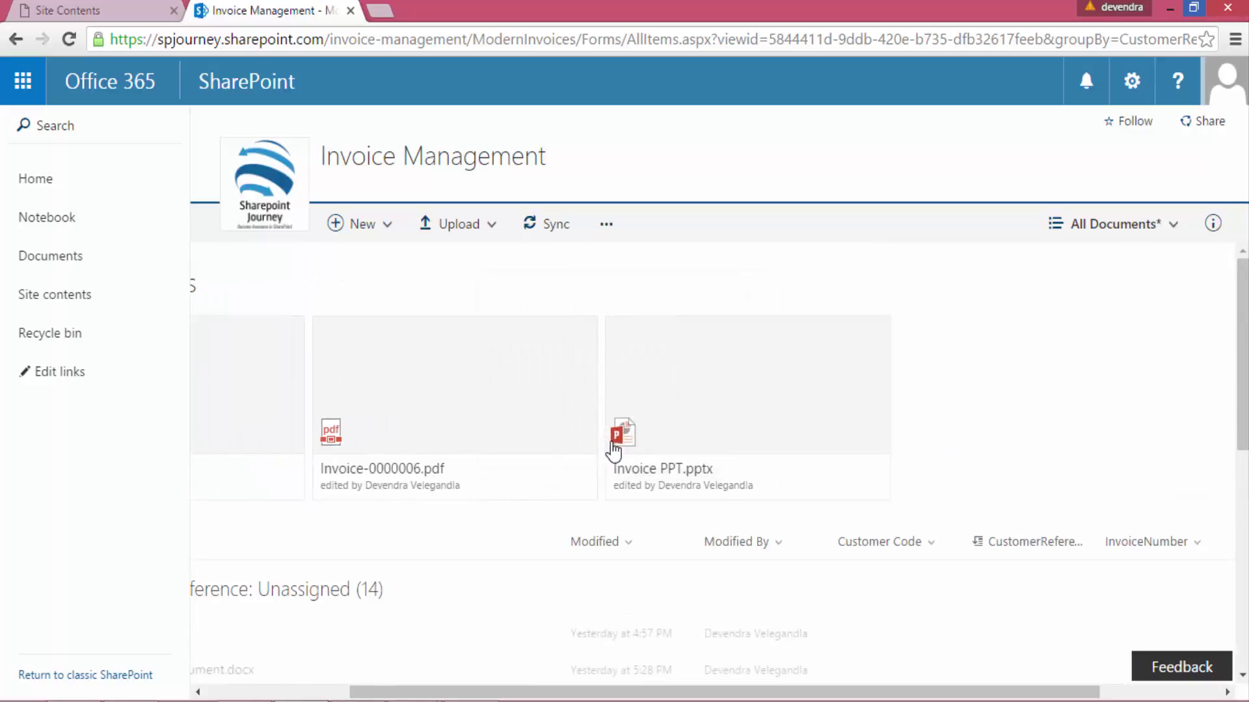
Add a currency column named InvoiceTotal to the library and require it to contain information
drag(995, 693, 1187, 696)
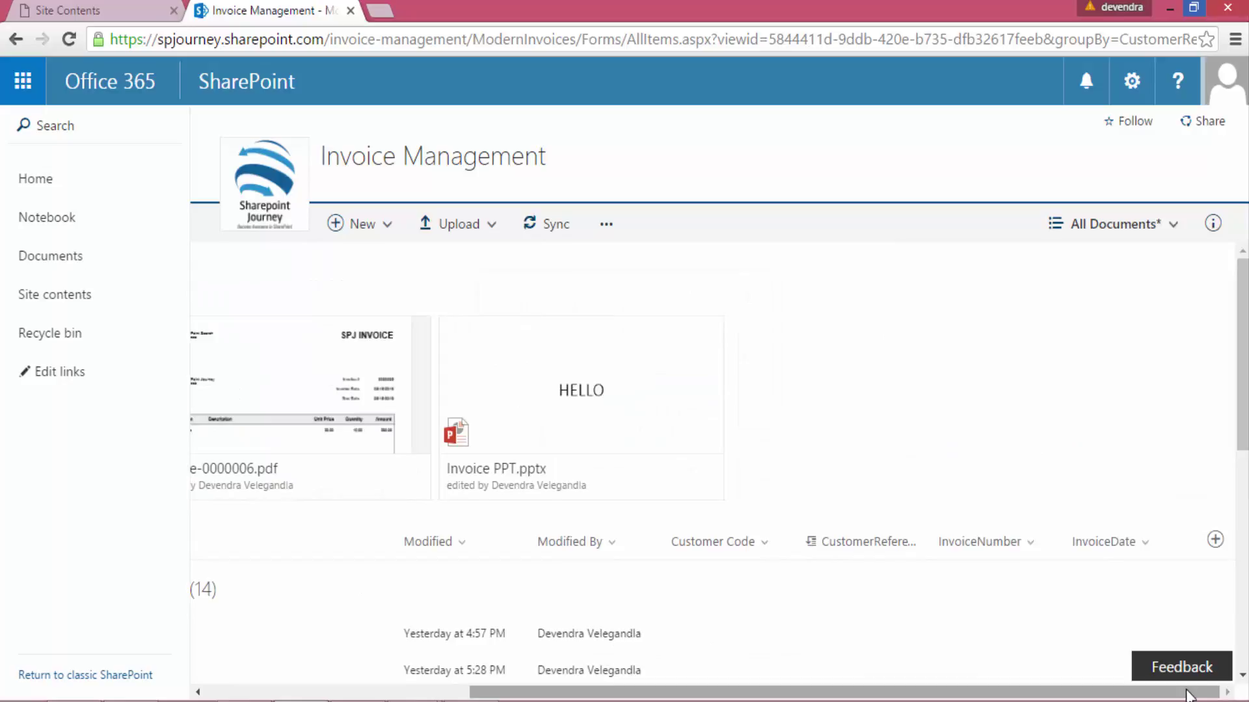
click(1217, 543)
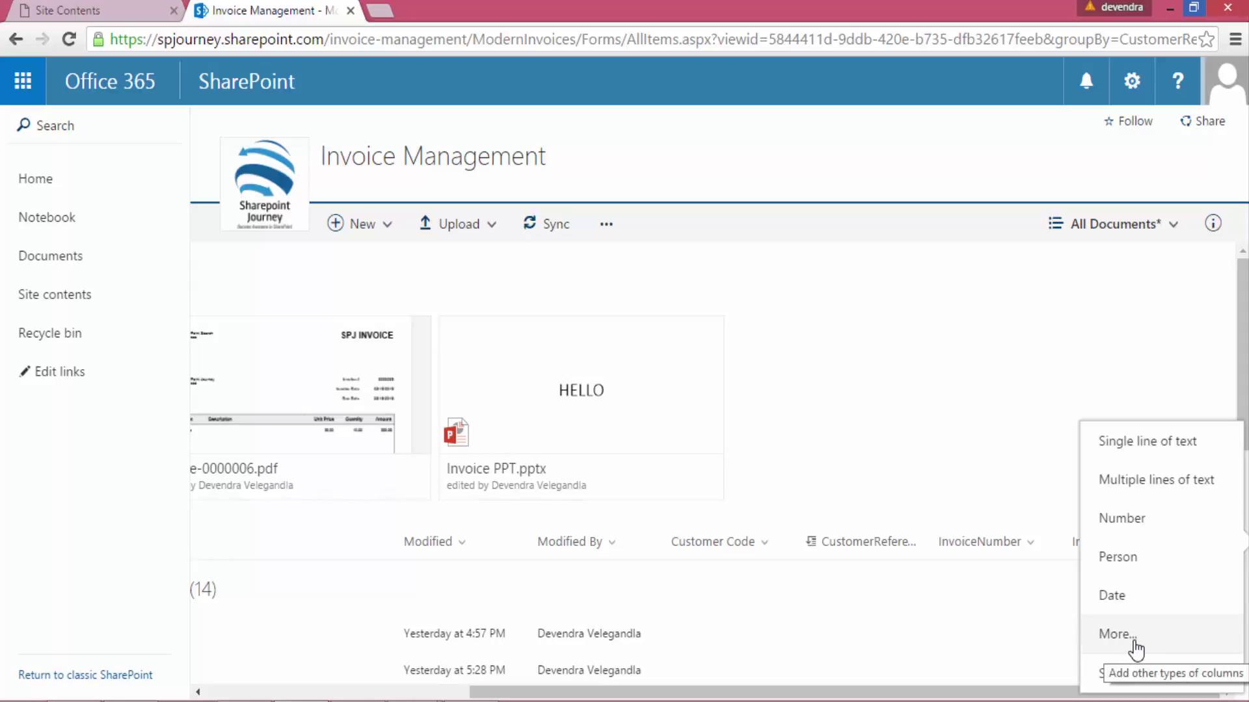
click(1116, 635)
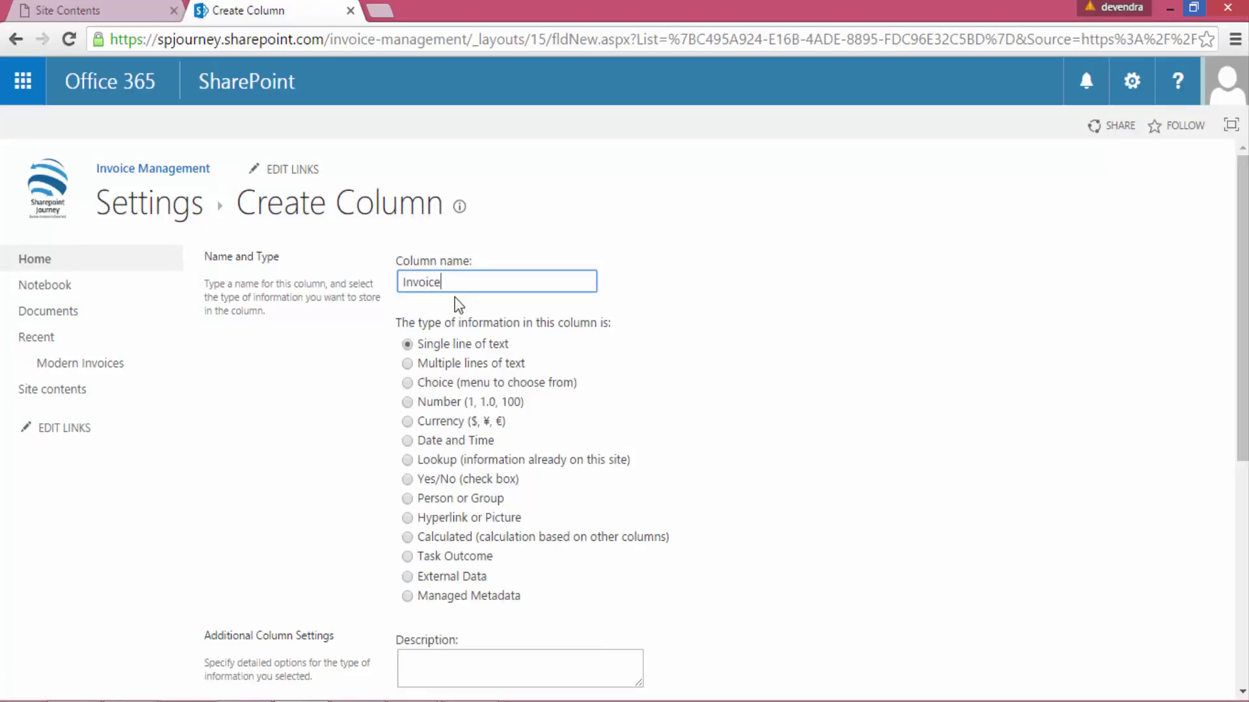
text(al)
click(456, 423)
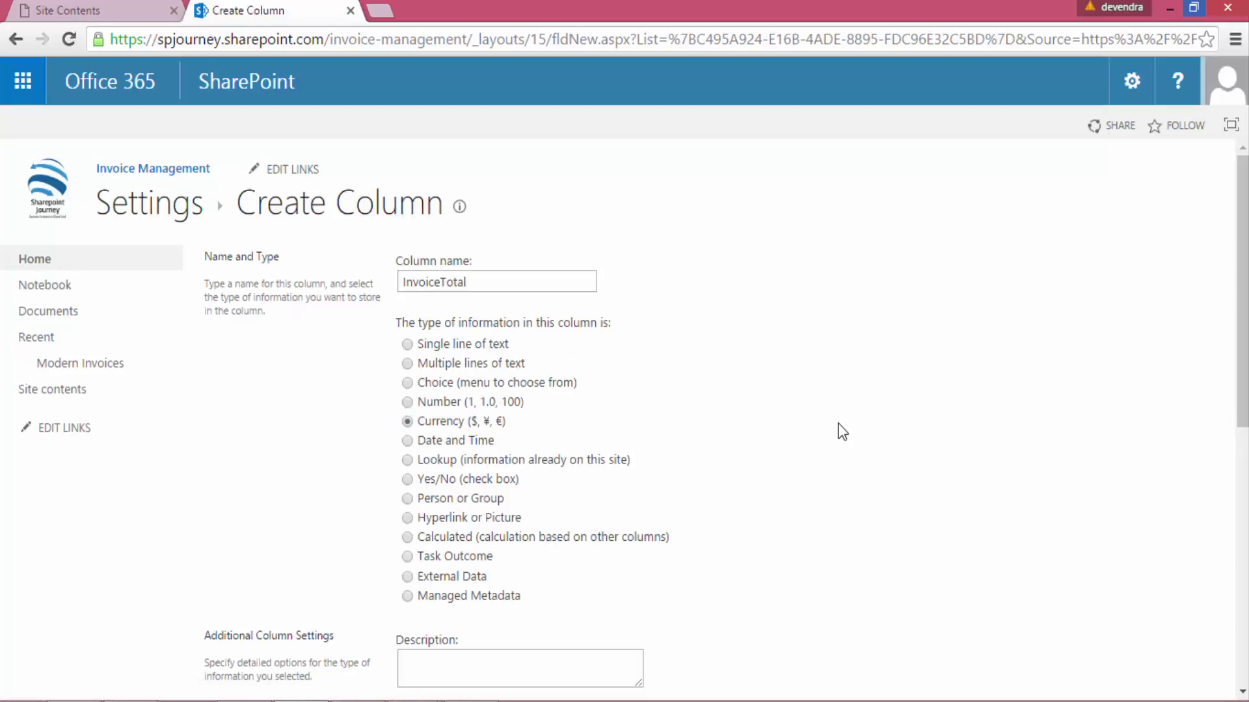
scroll(843, 431, down, 5)
click(421, 450)
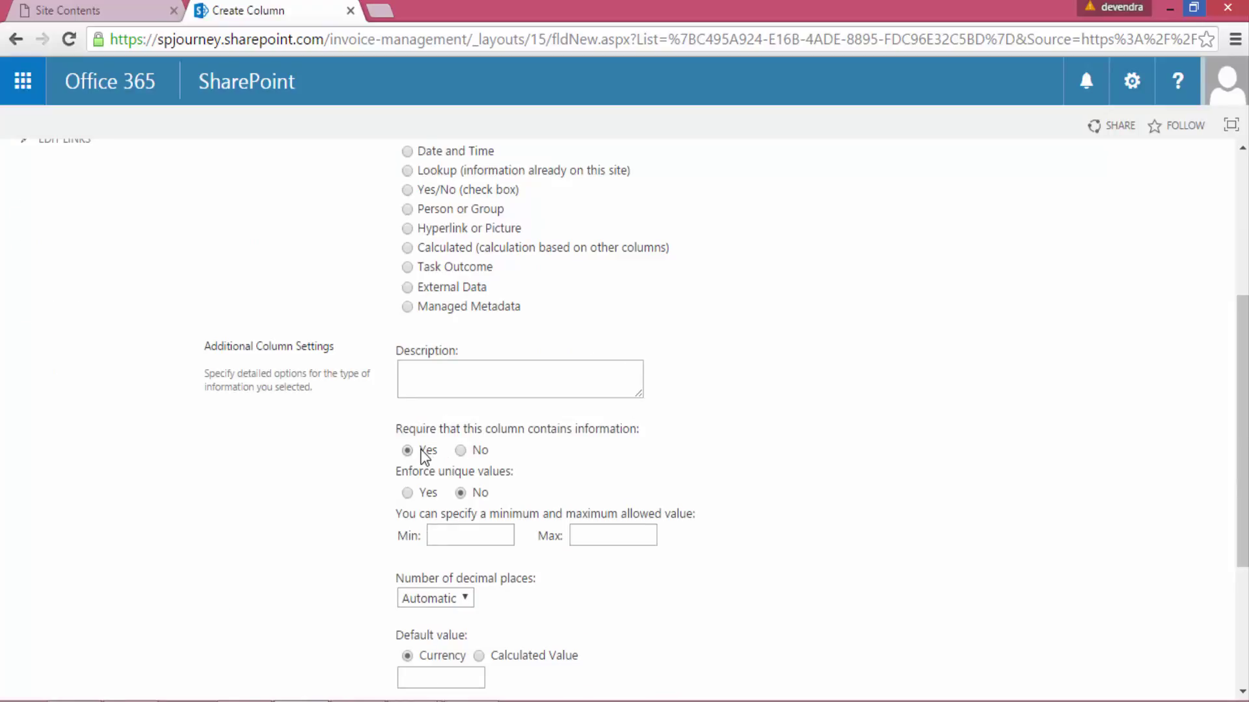
scroll(770, 480, down, 3)
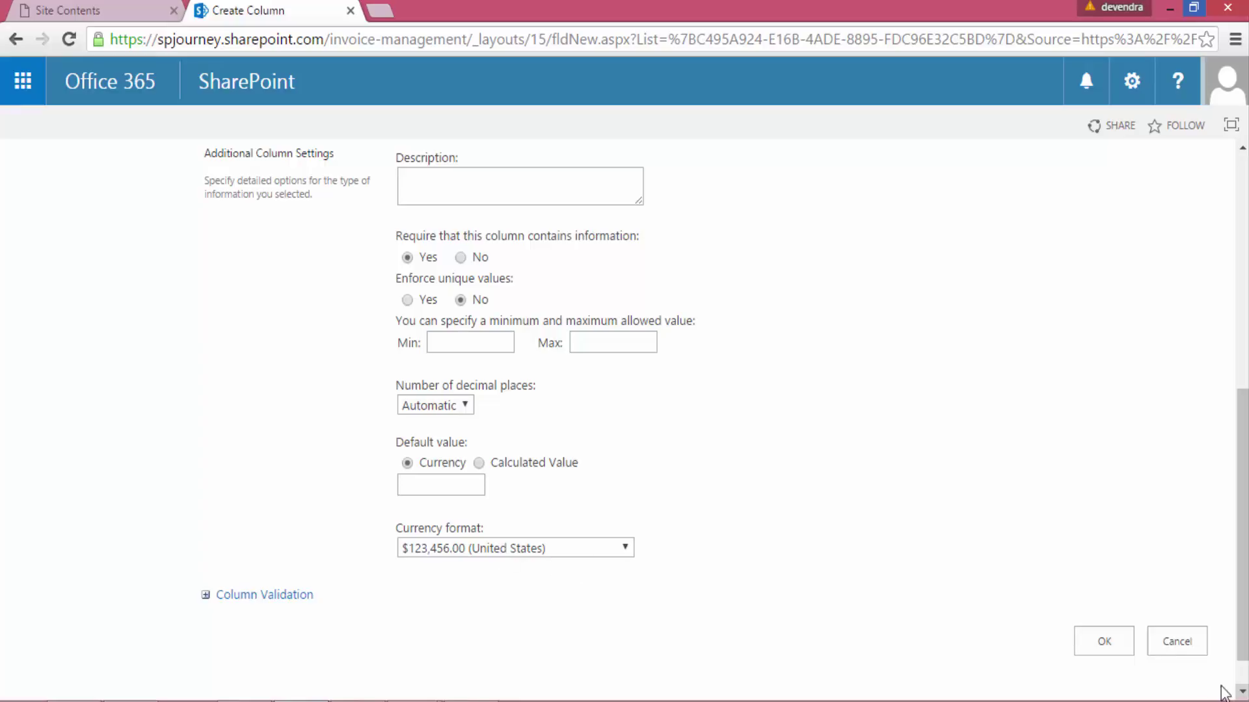
click(1110, 638)
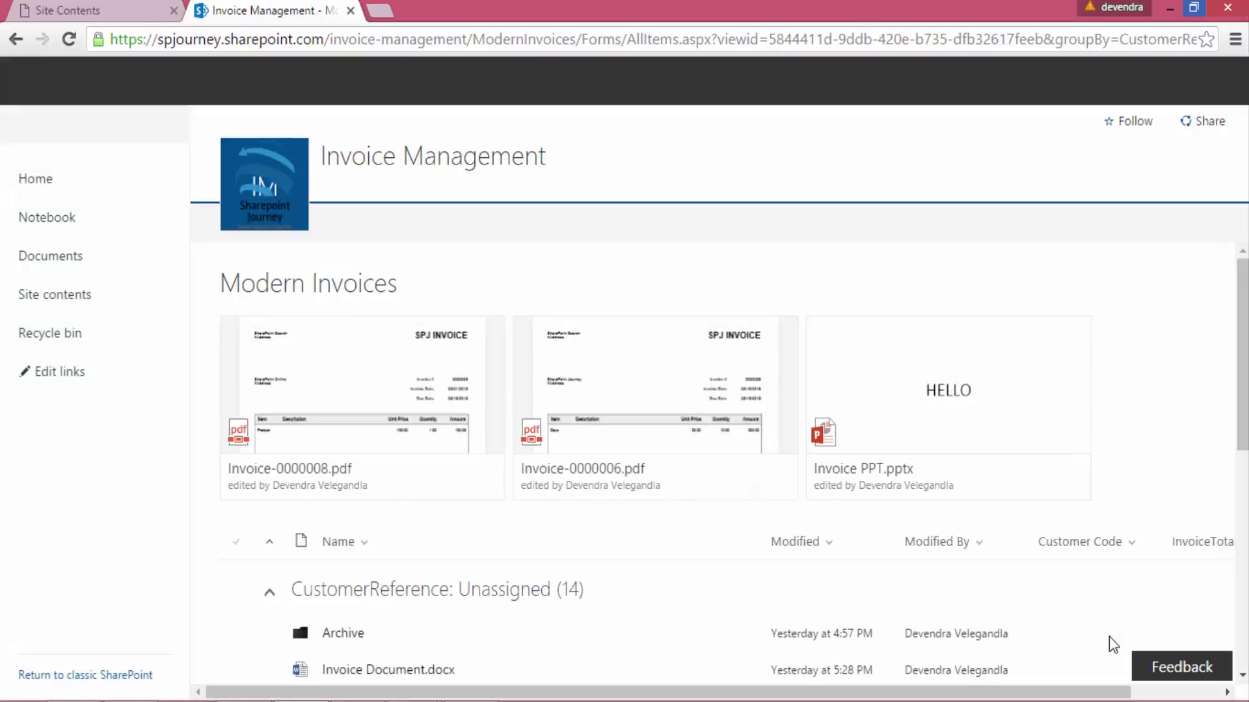
Start a new standard view for the library, name it Invoices and make it the default view
drag(1083, 695, 1173, 695)
scroll(1046, 552, down, 3)
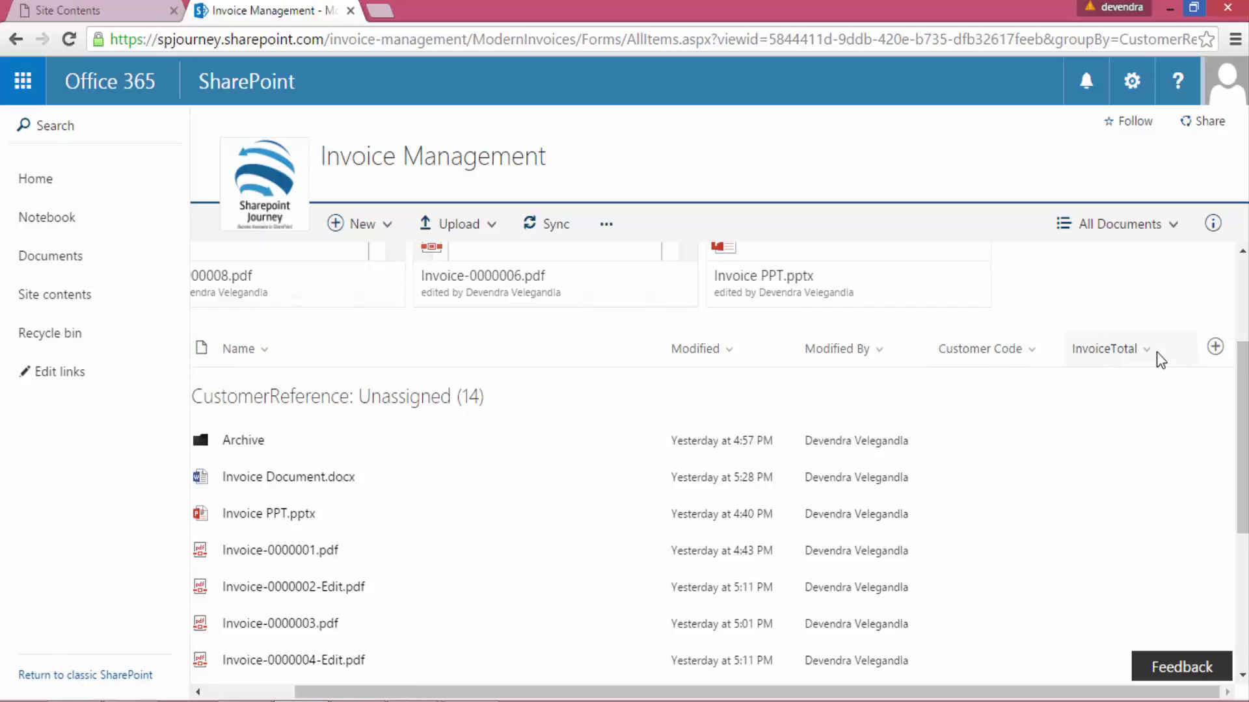
scroll(1127, 441, up, 3)
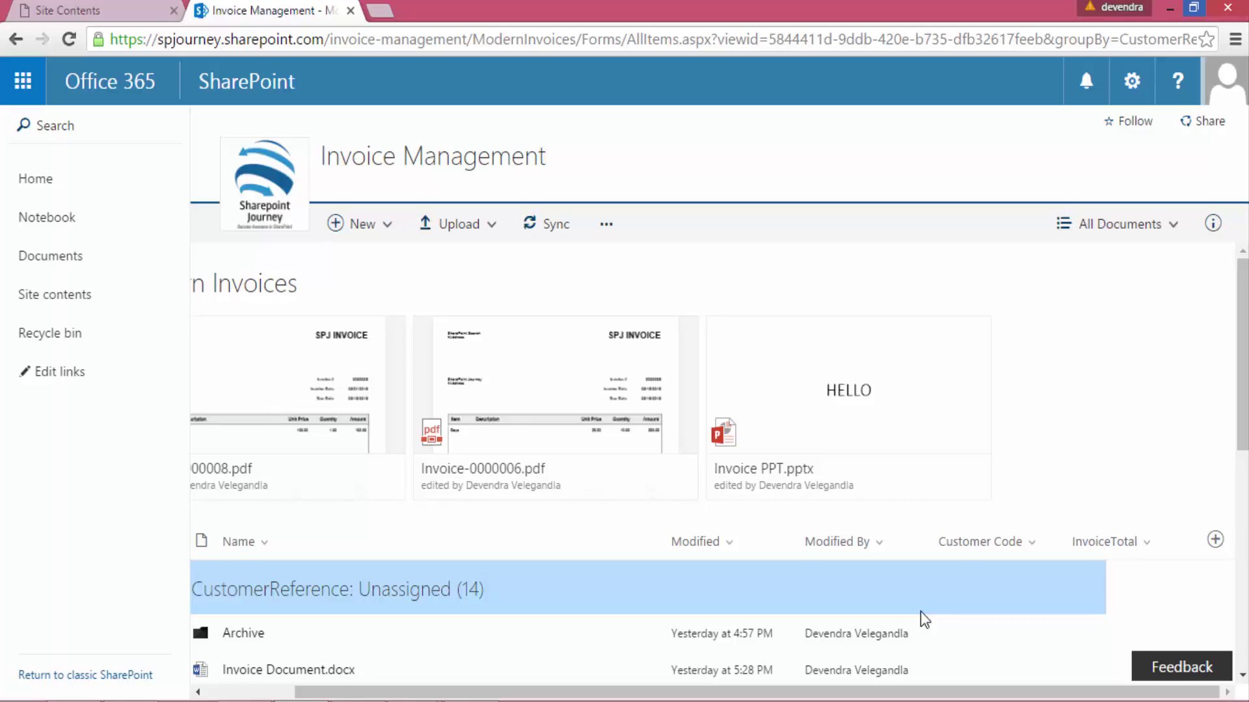
click(1148, 242)
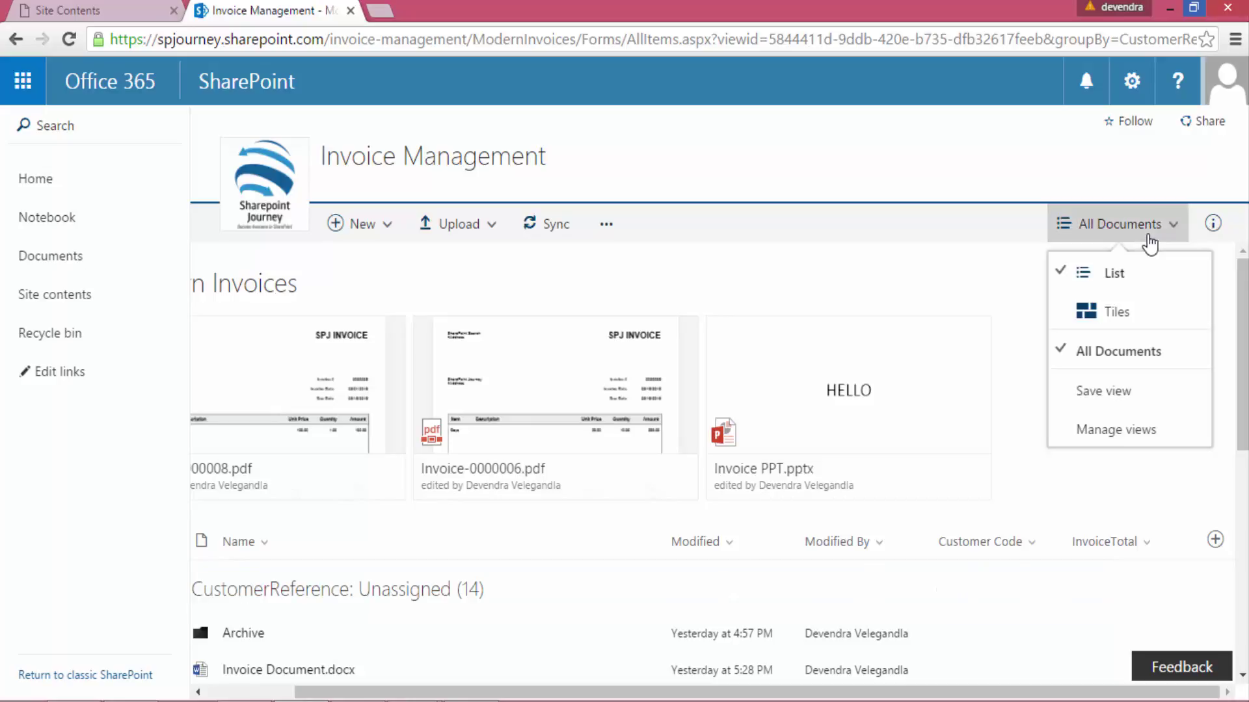
click(1141, 430)
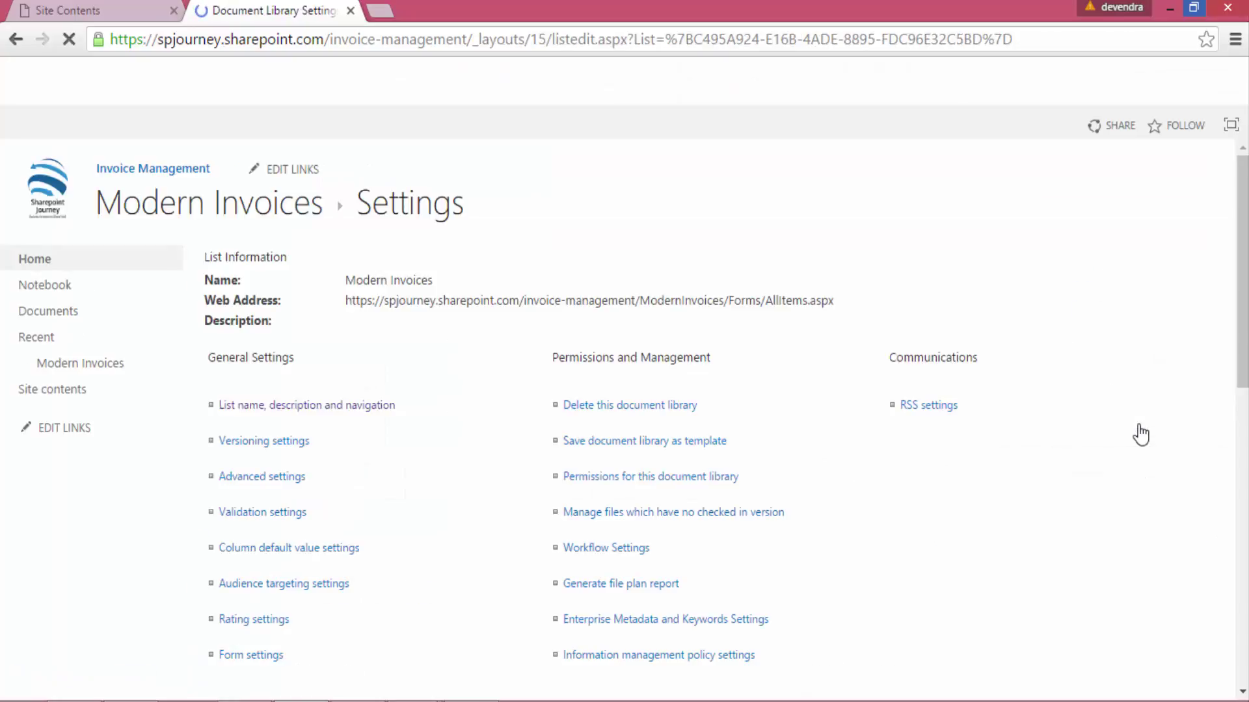
scroll(1113, 506, down, 15)
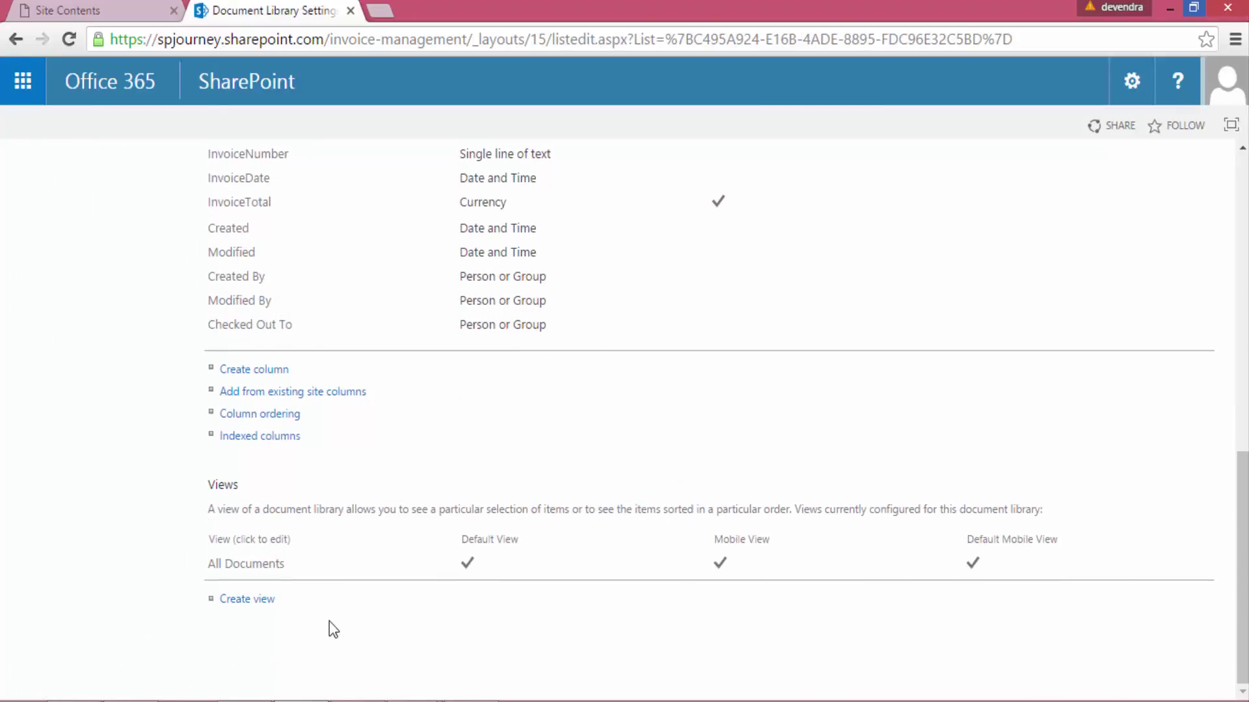
click(261, 604)
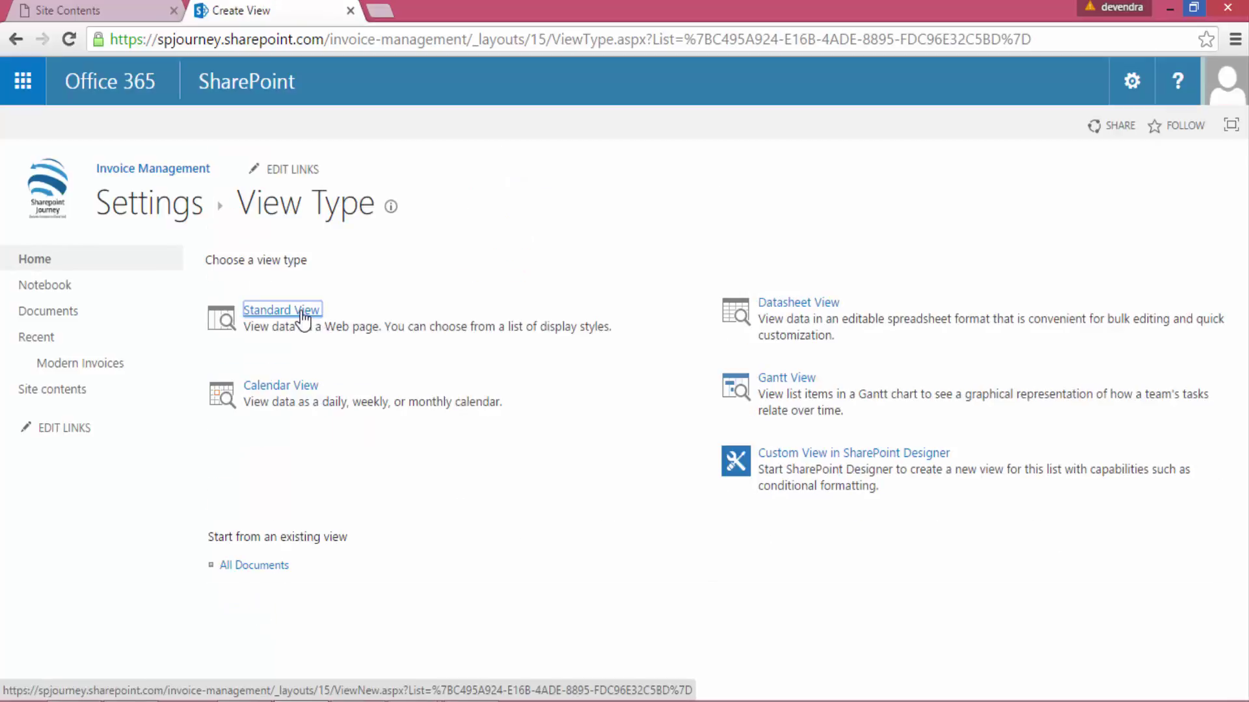
click(302, 316)
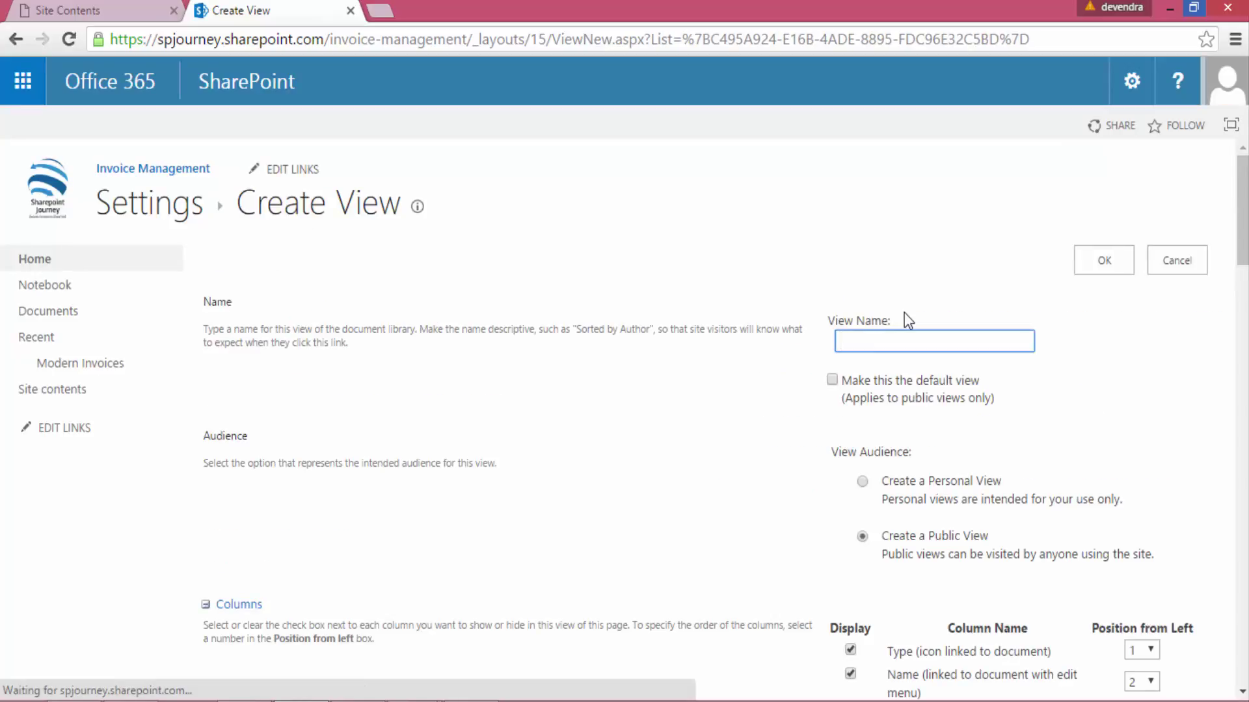
text(Invoices)
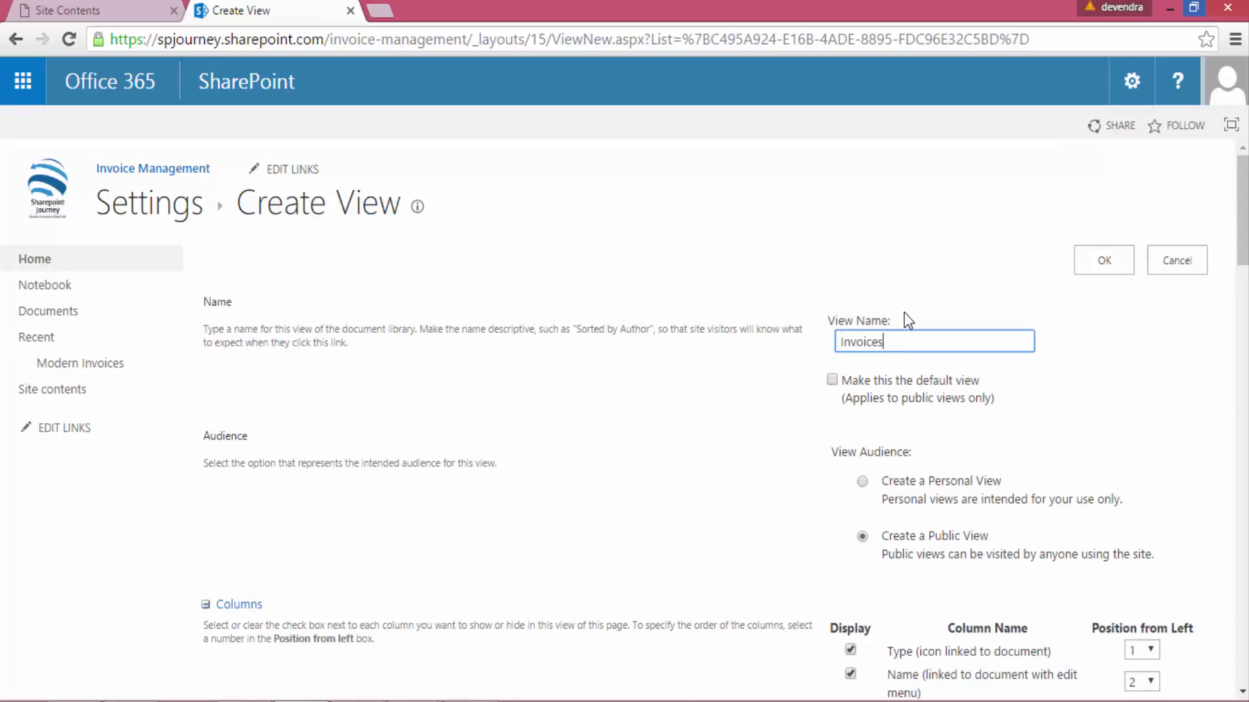
click(832, 381)
Include the CustomerReference, InvoiceNumber and InvoiceDate columns in the new view
scroll(747, 432, down, 5)
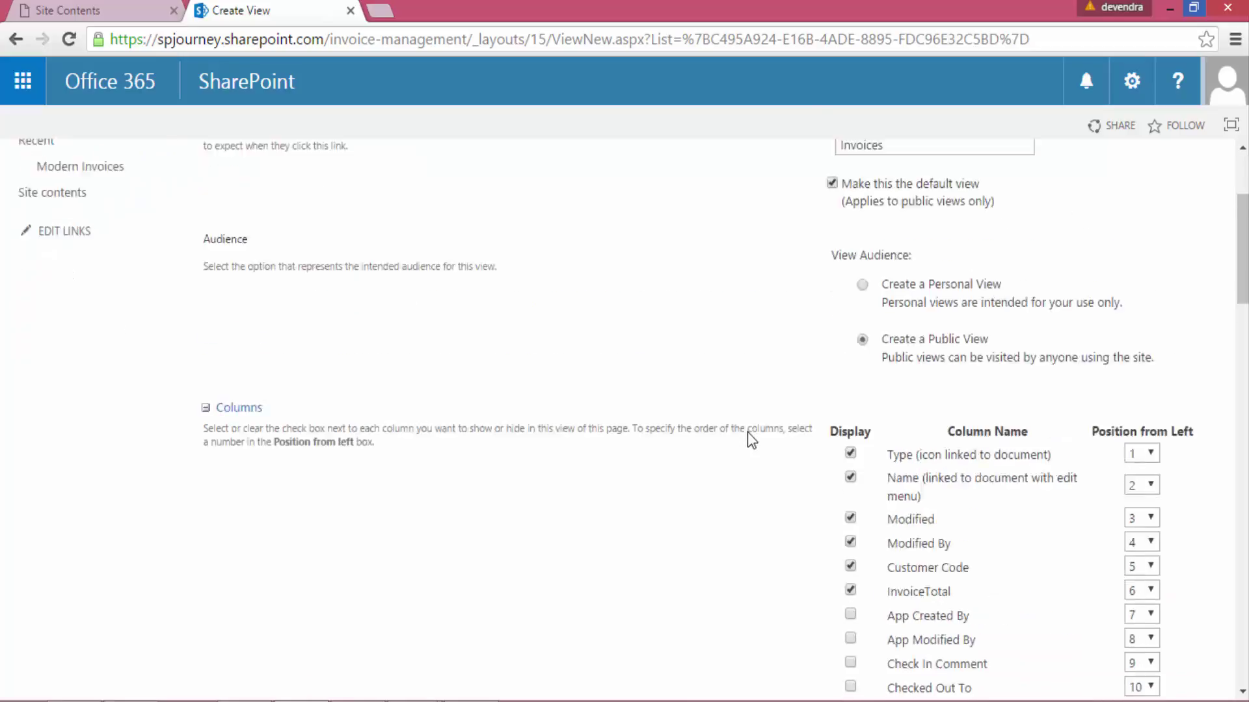
scroll(747, 432, down, 2)
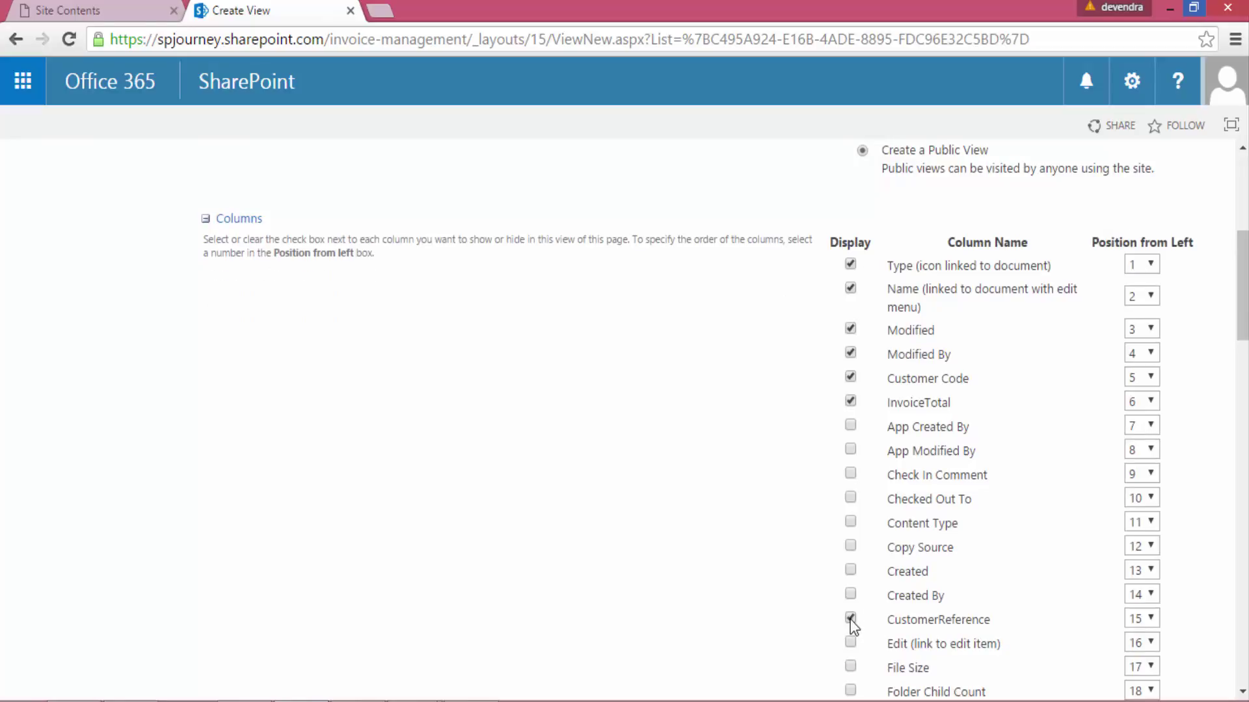
scroll(775, 620, down, 3)
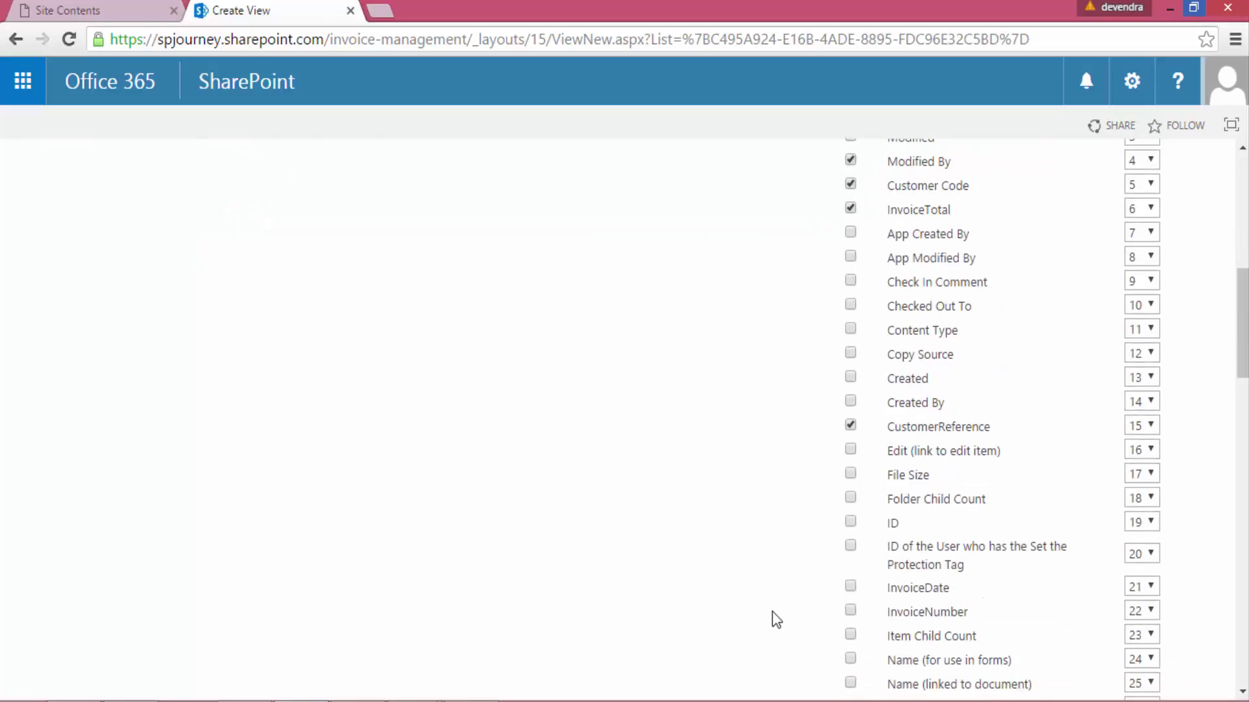
click(851, 611)
scroll(738, 630, up, 6)
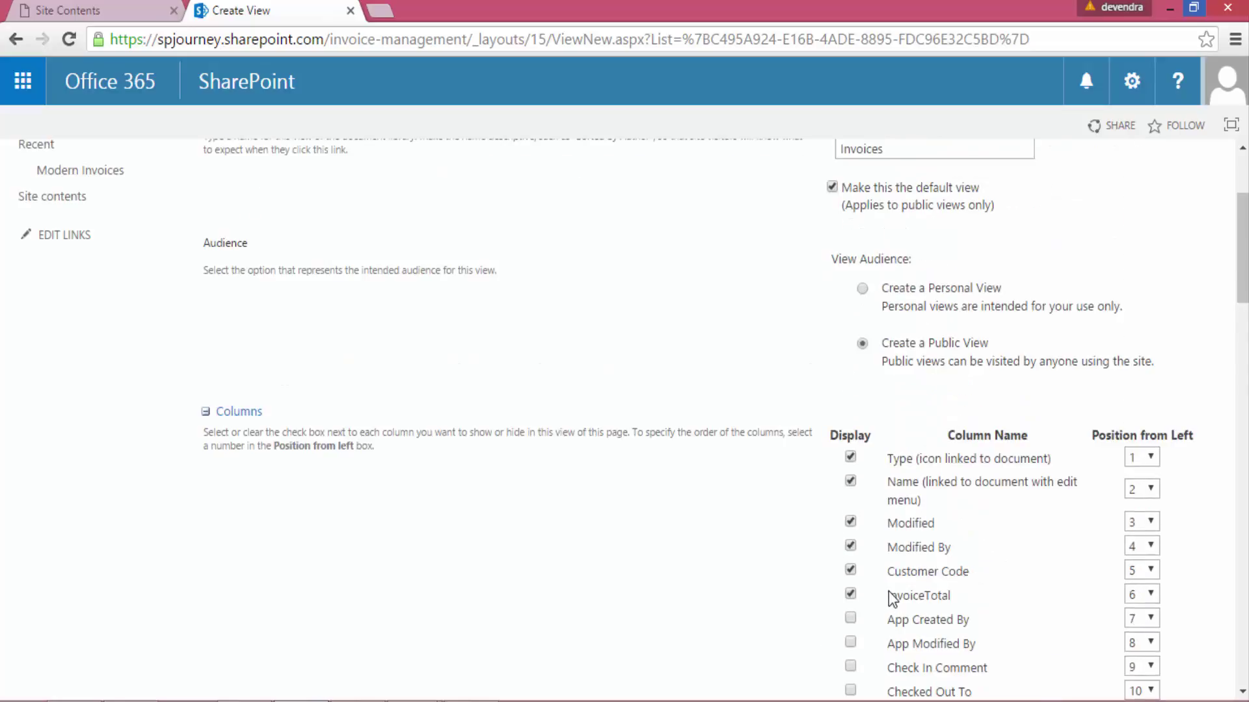
scroll(878, 613, down, 4)
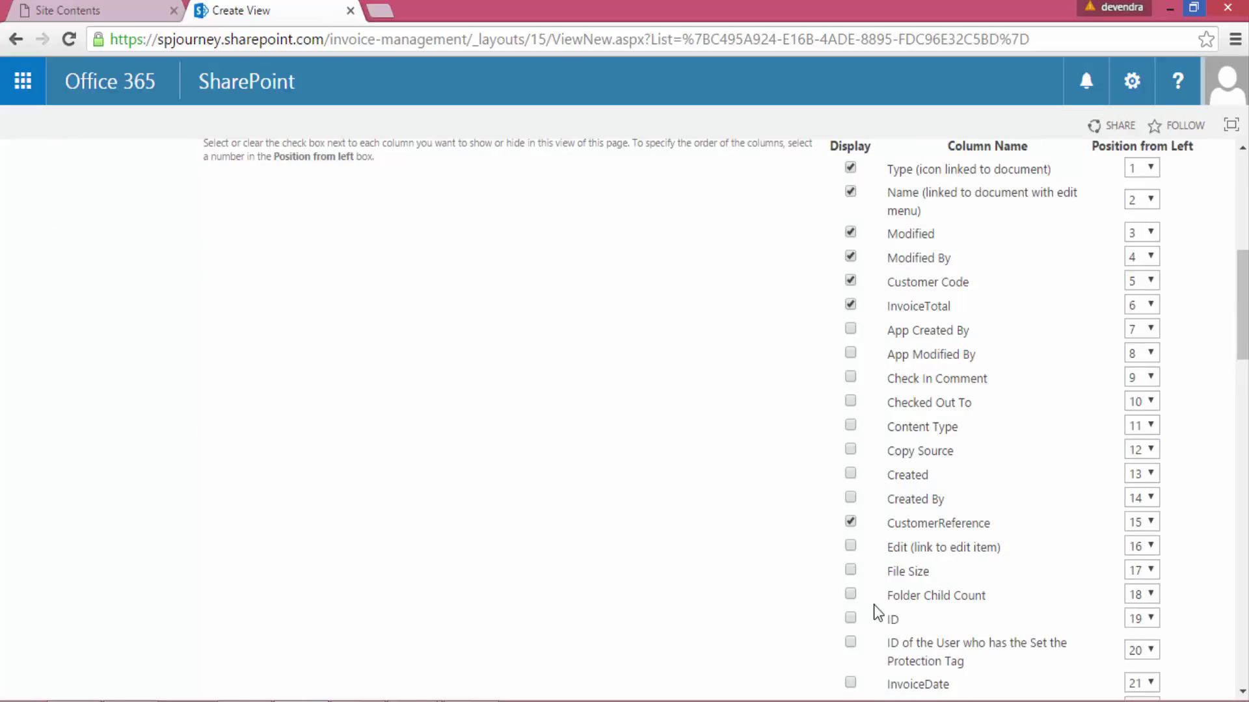
scroll(878, 613, down, 3)
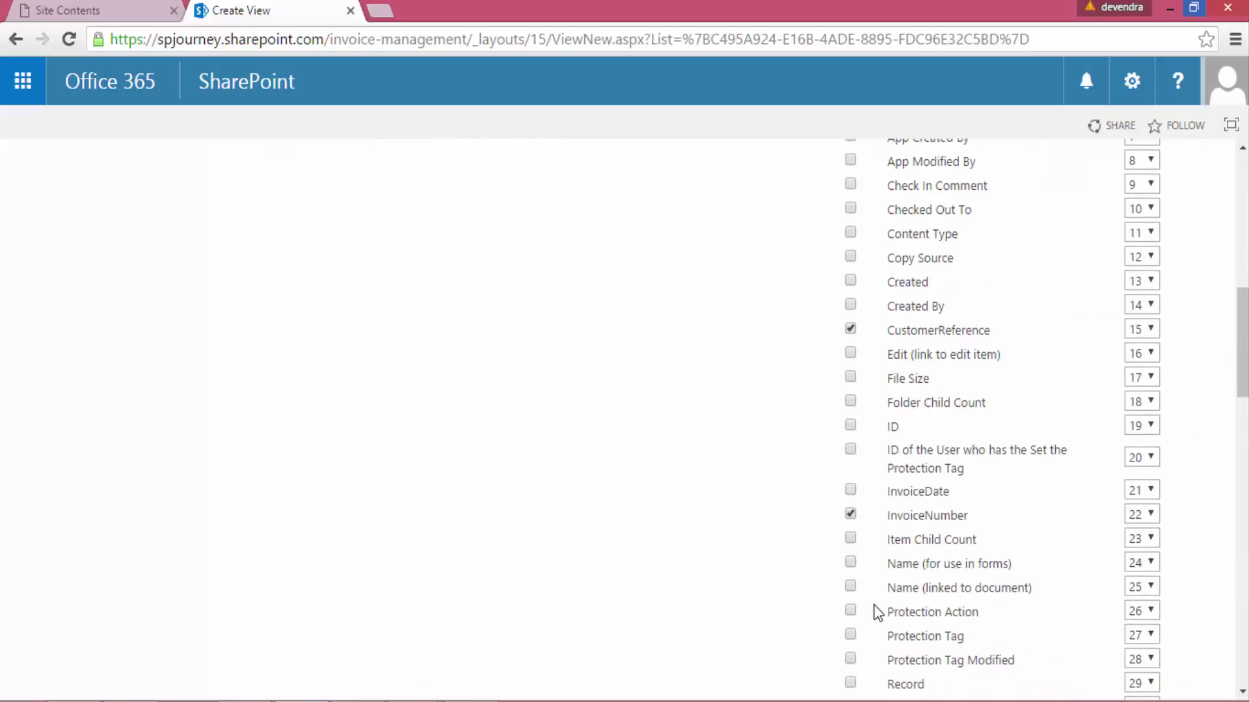
scroll(878, 613, down, 4)
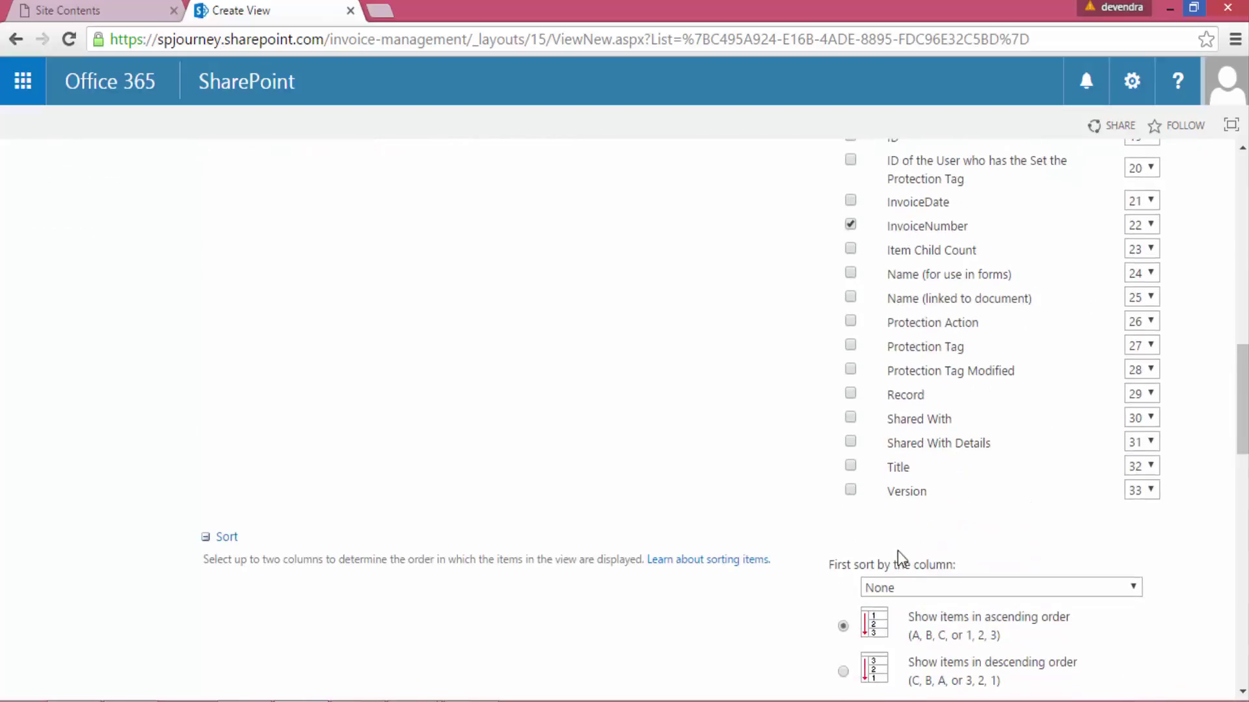
scroll(898, 552, up, 3)
click(850, 393)
scroll(853, 392, up, 4)
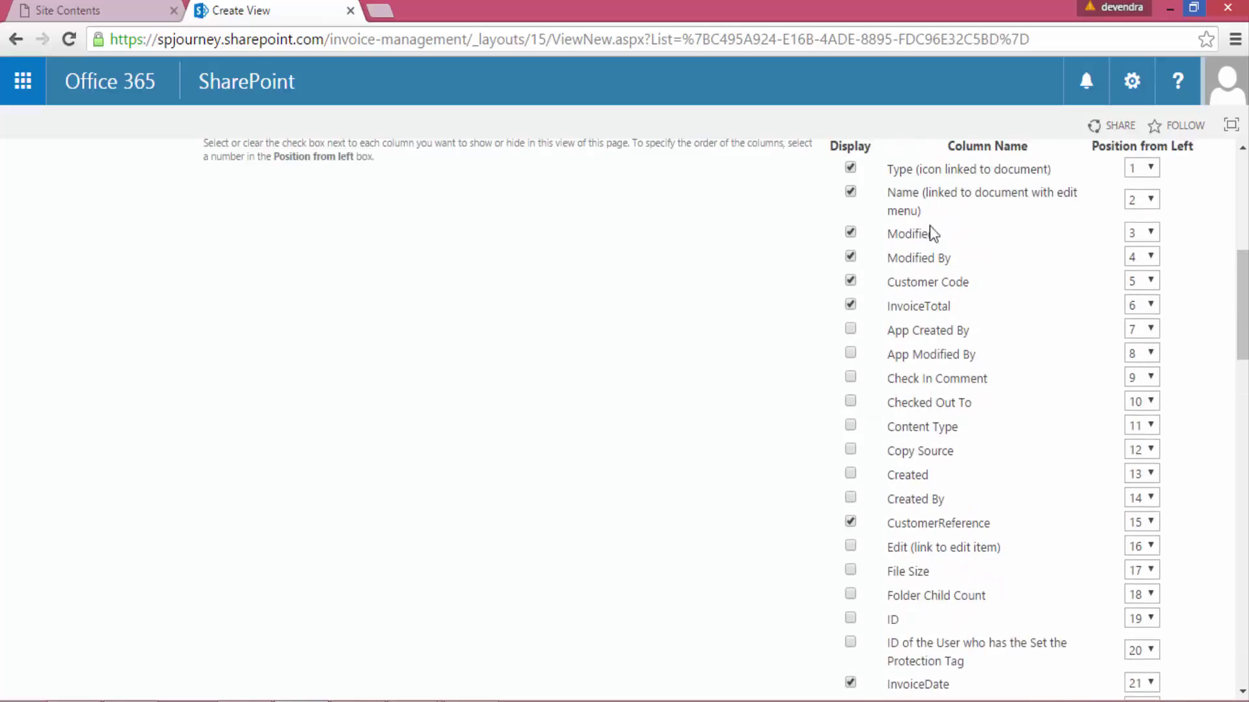
Review the sort and filter options and create the Invoices view without changing them
scroll(973, 307, up, 2)
scroll(970, 438, down, 10)
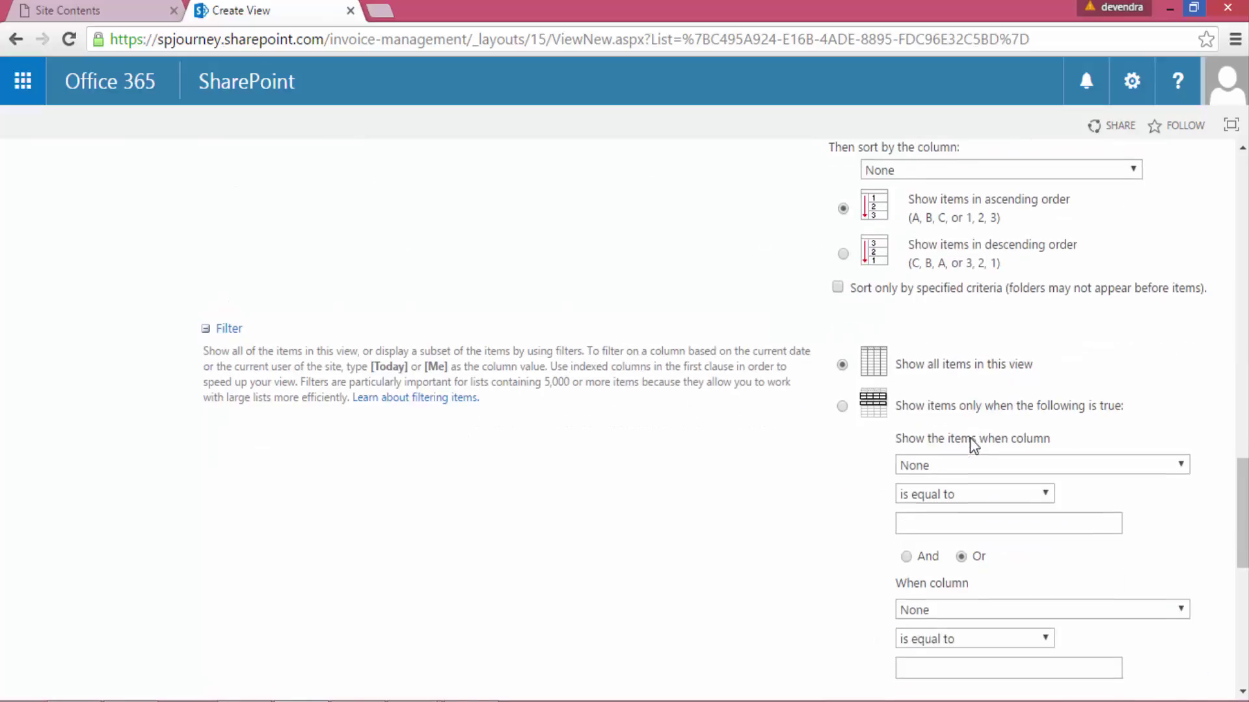
scroll(801, 440, up, 4)
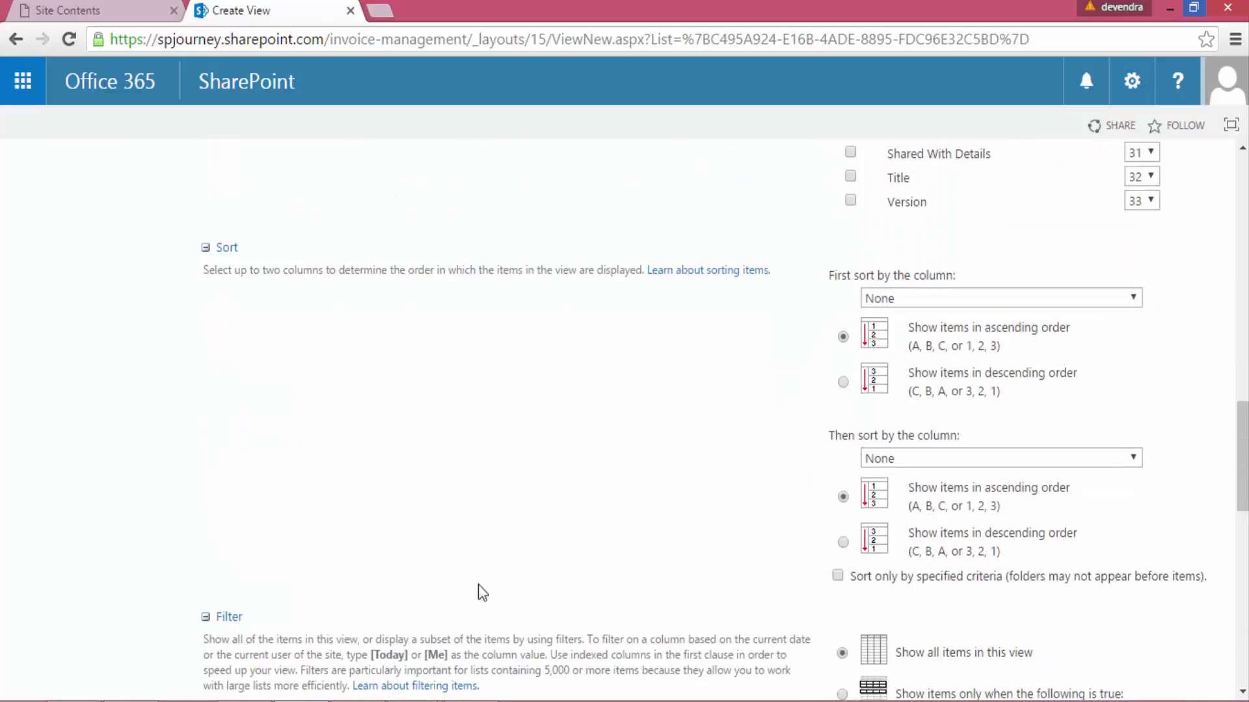
scroll(478, 605, down, 9)
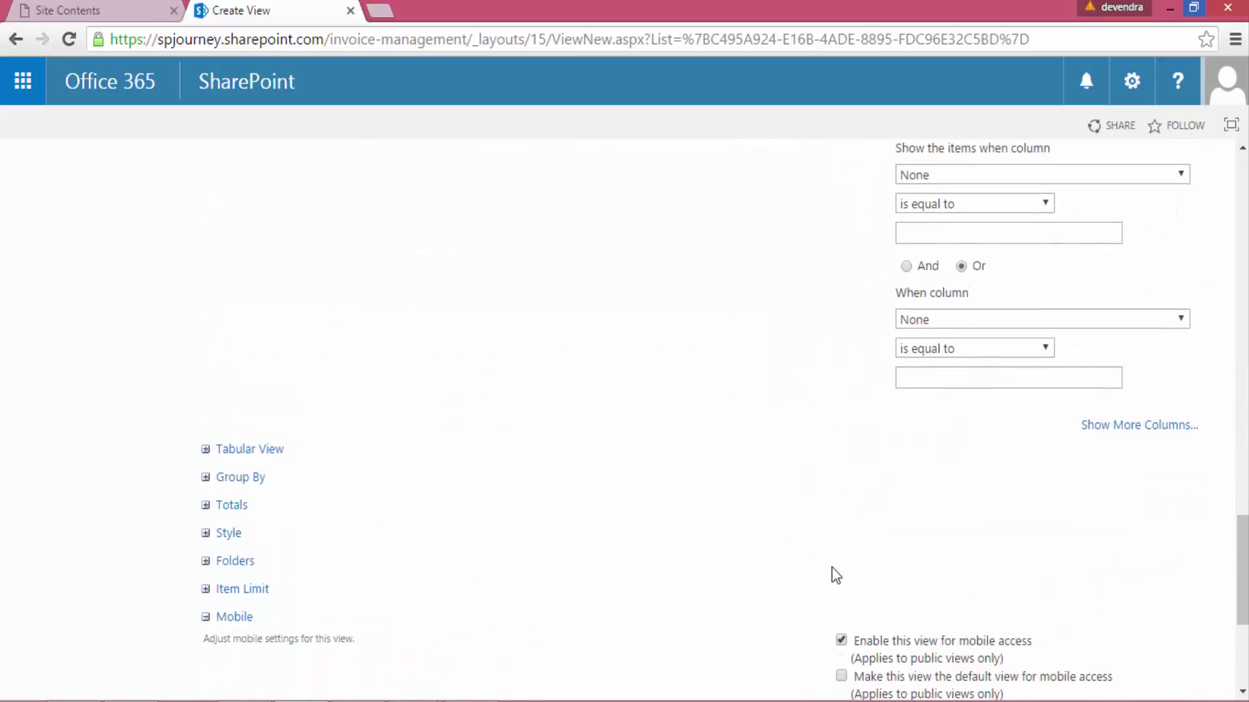
scroll(836, 575, down, 5)
click(1084, 594)
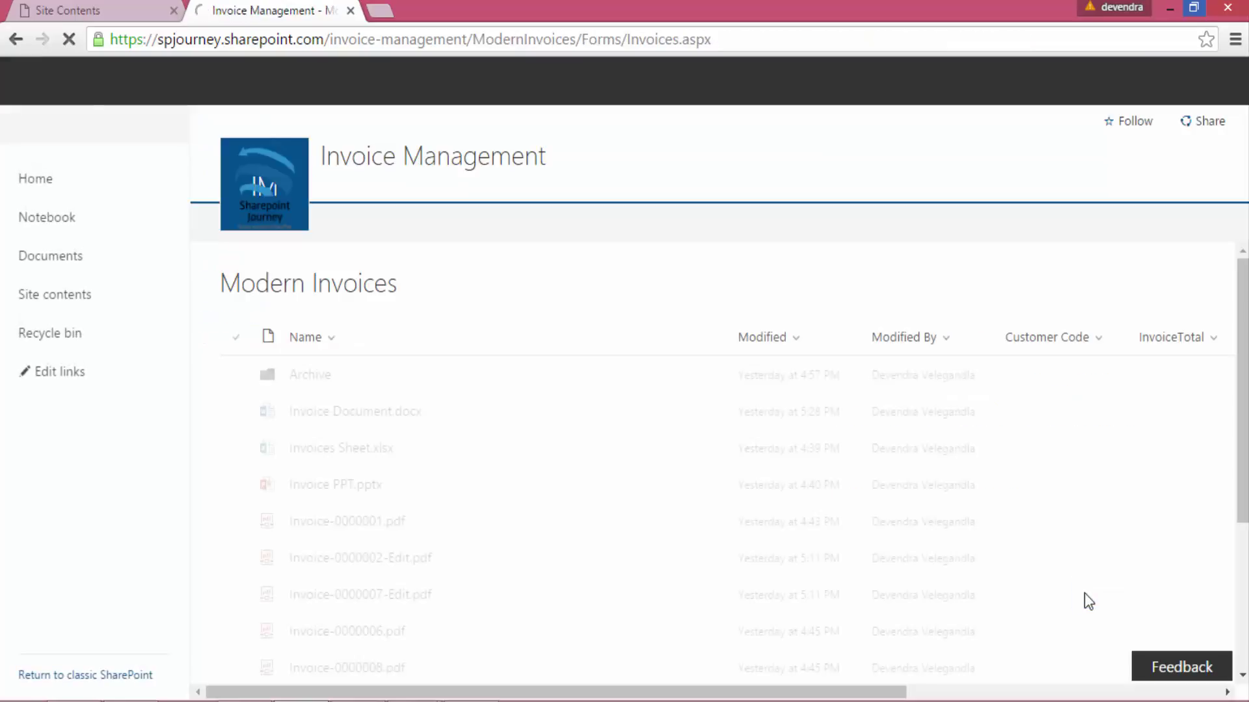
Look over the columns of the Invoices view and open the library's view management page
drag(898, 688, 1087, 671)
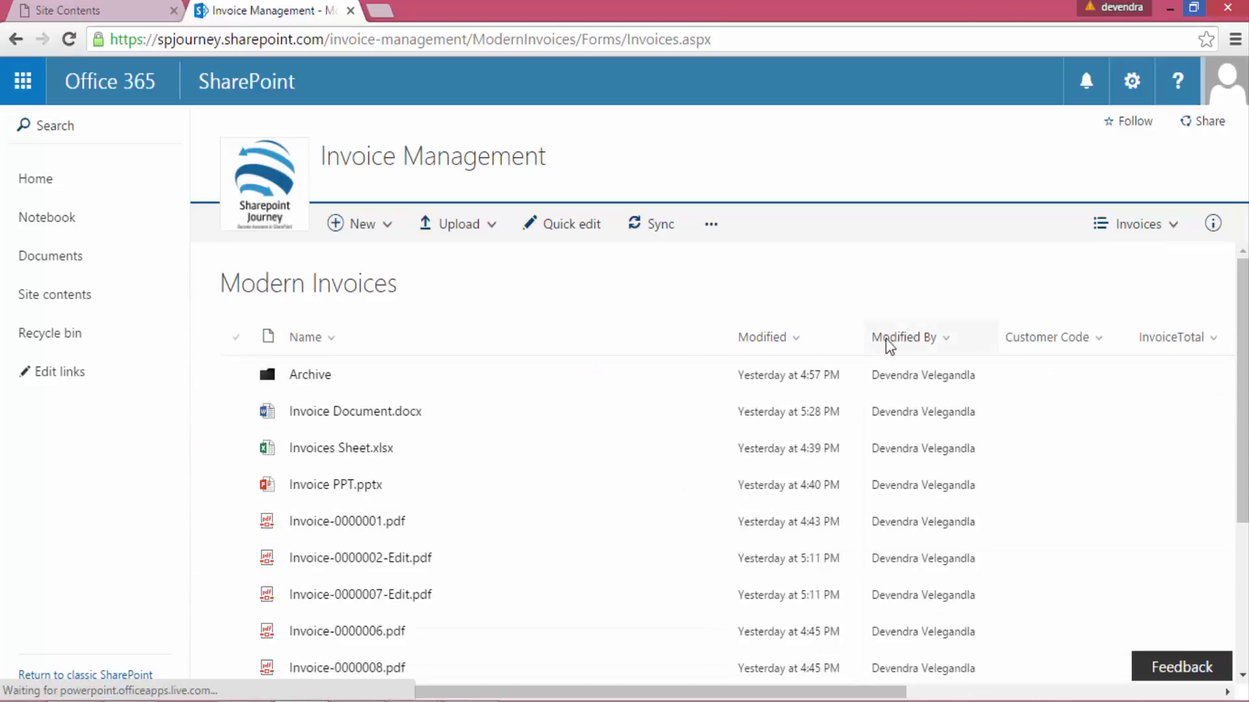
drag(883, 691, 1196, 691)
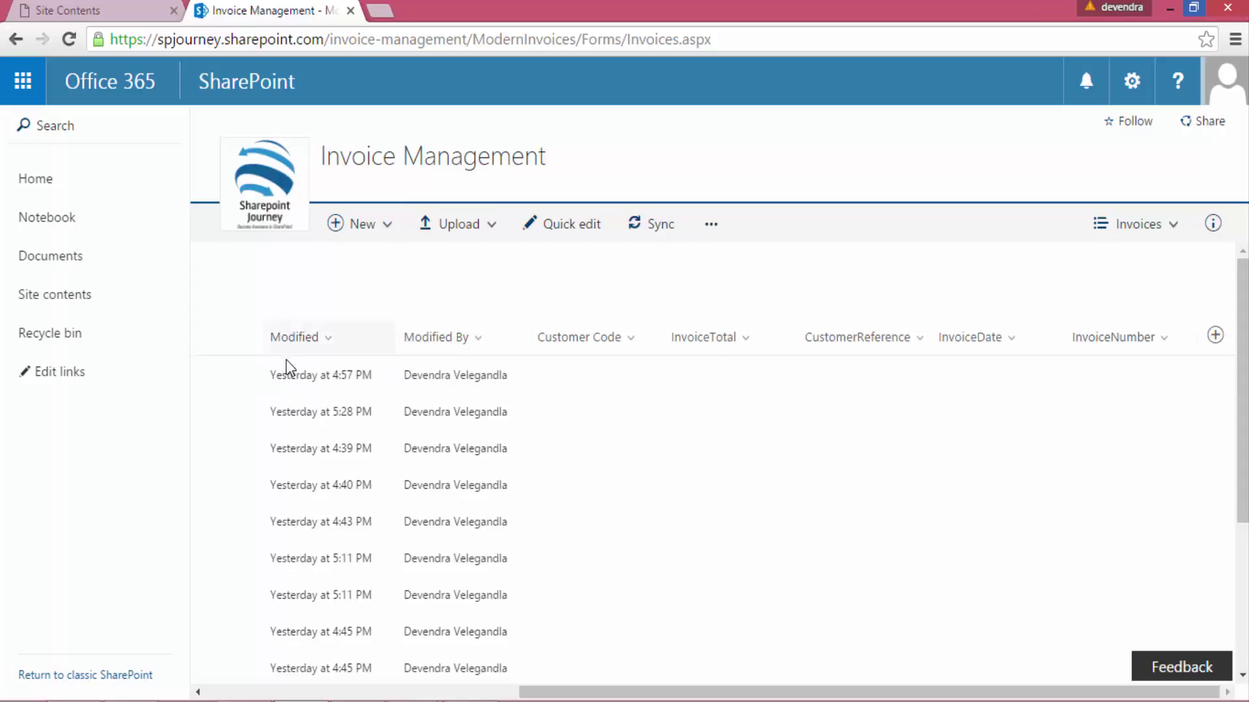
click(1135, 231)
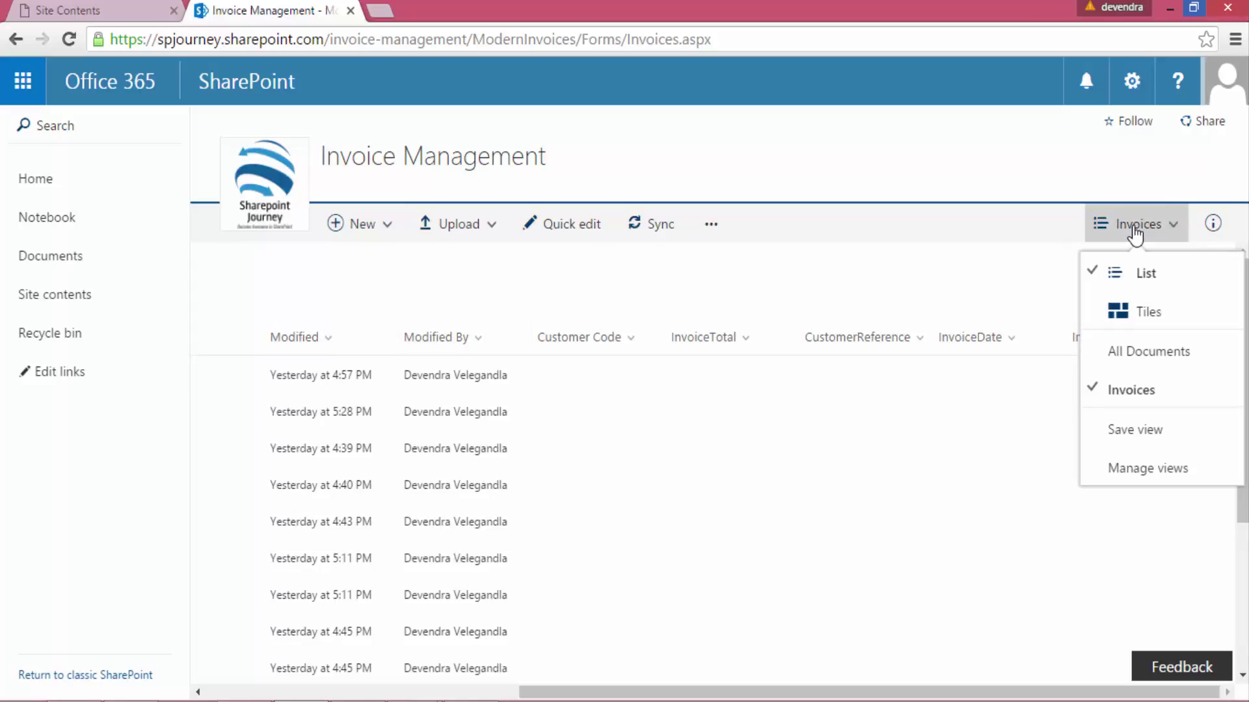
click(1172, 475)
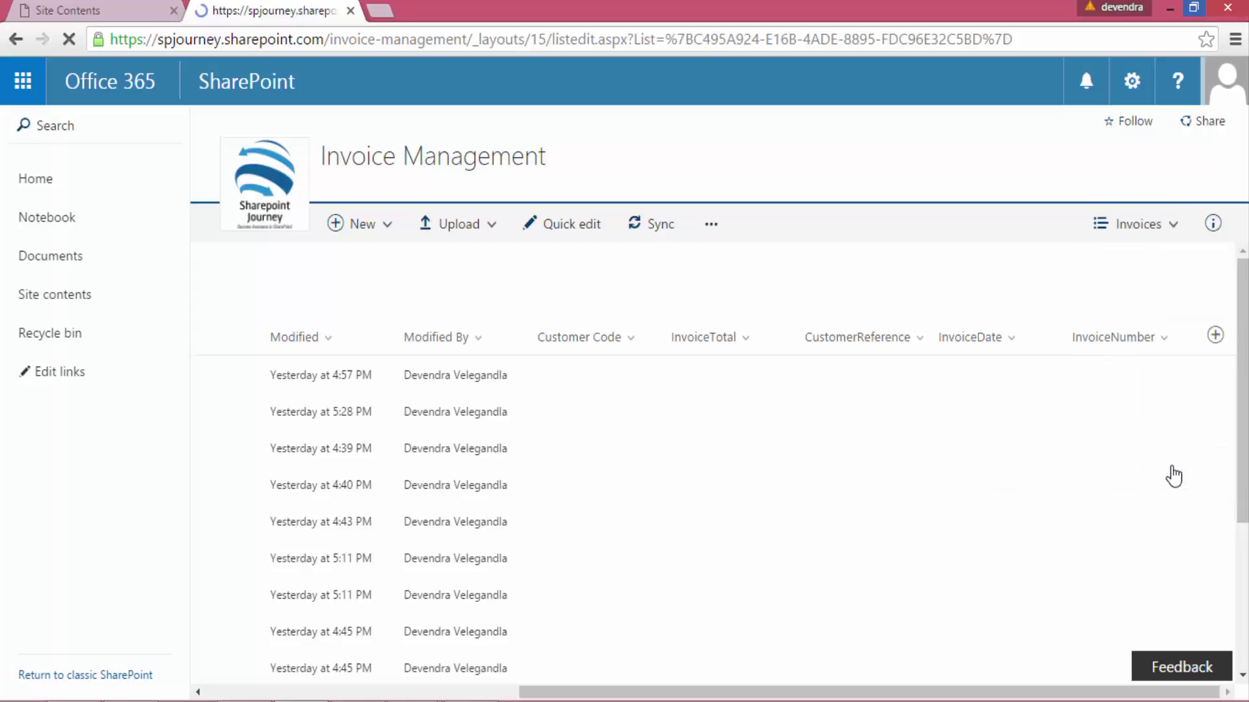
Open the existing Invoices view for editing from the library settings and go to its column list
scroll(1027, 535, down, 7)
scroll(1024, 527, down, 4)
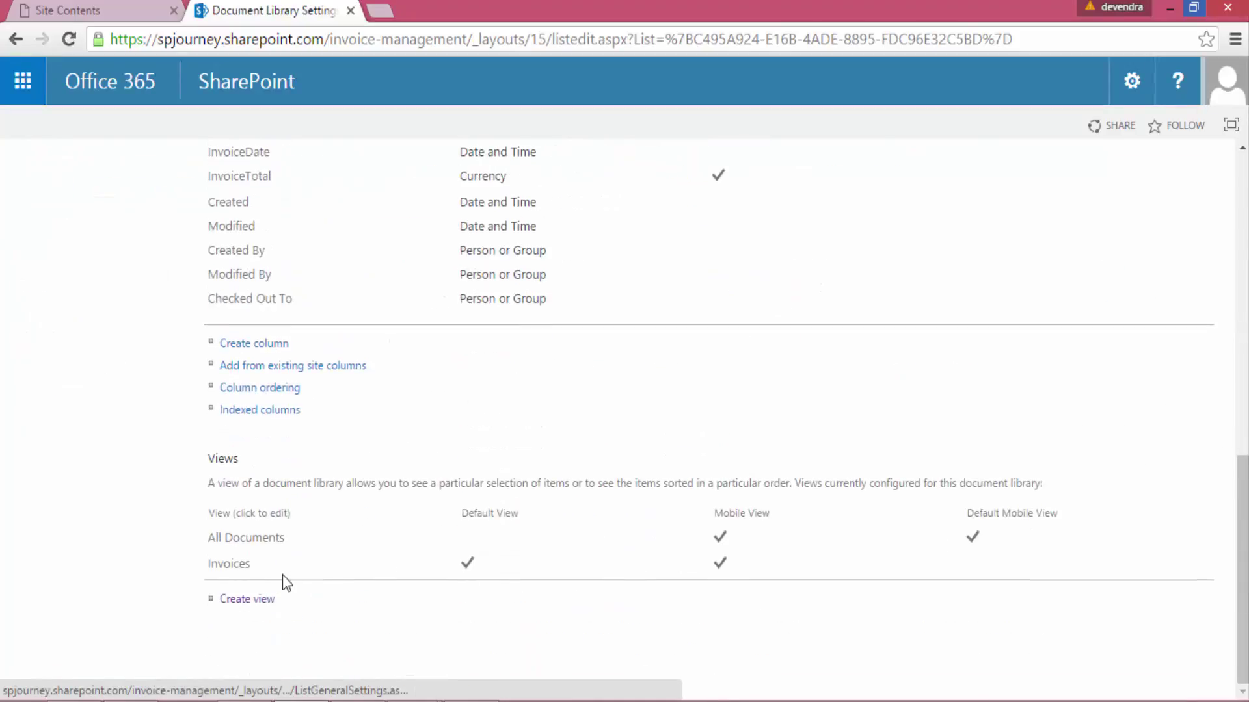
click(235, 566)
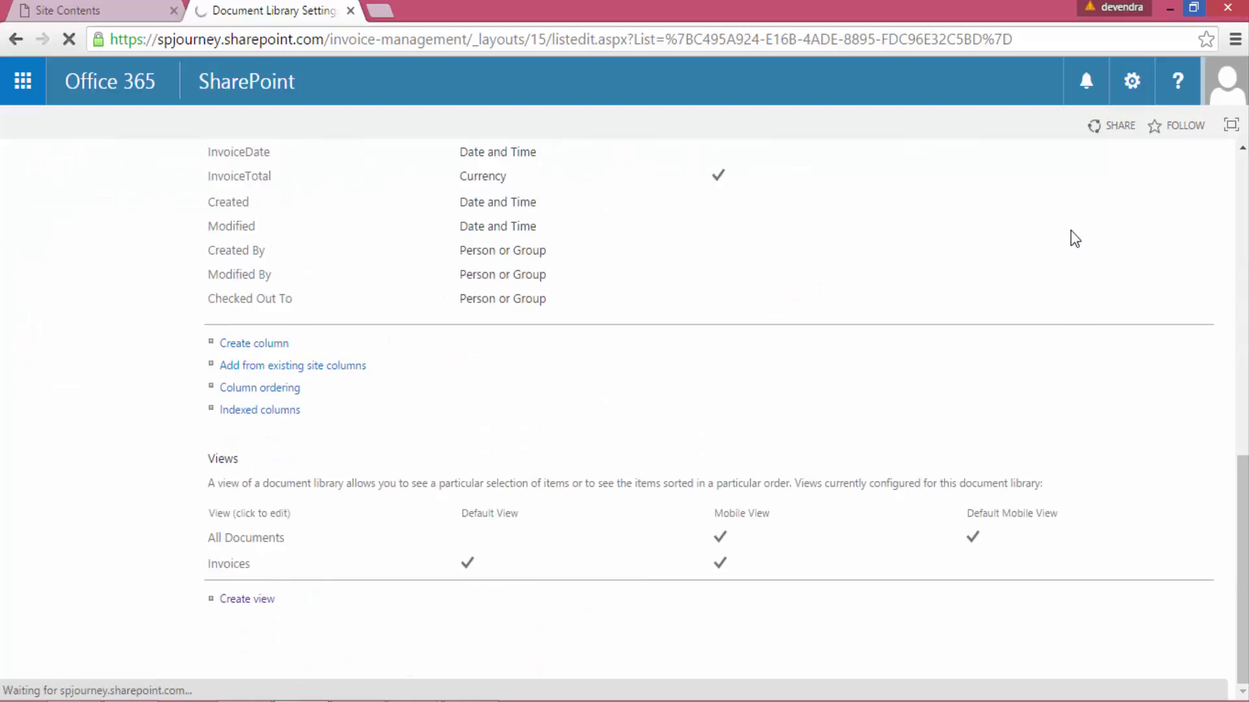
scroll(933, 463, down, 4)
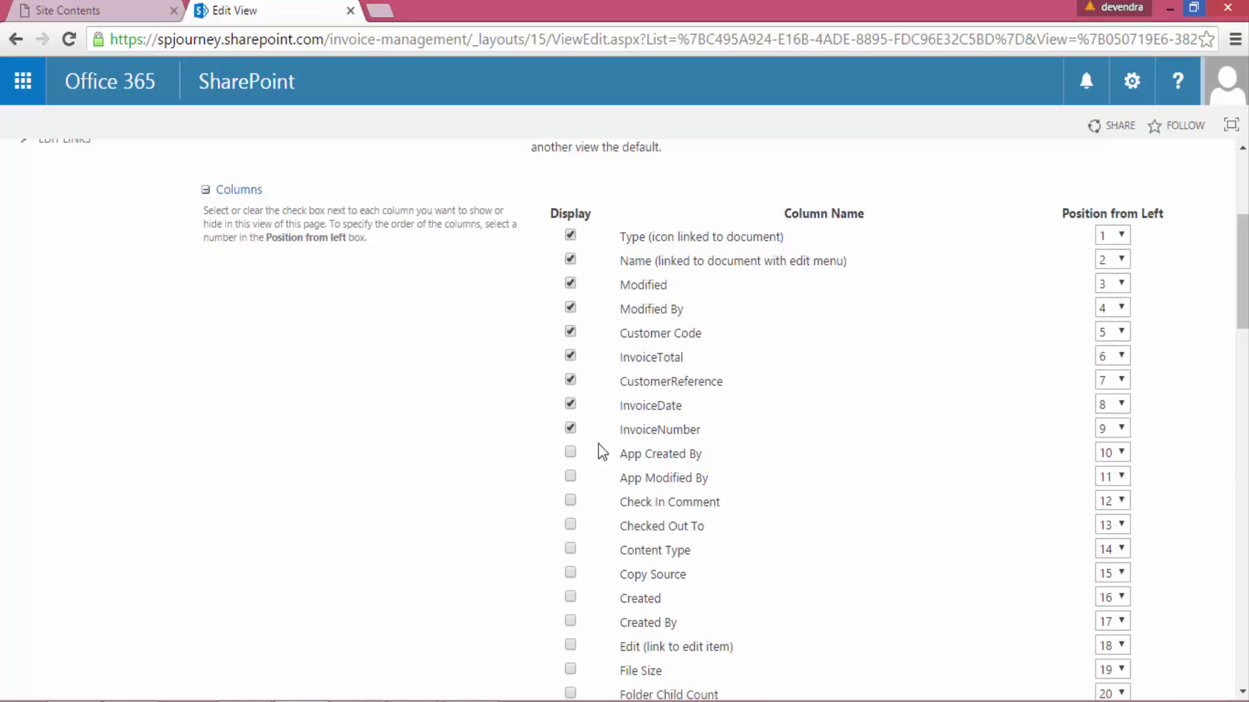
Set the Modified column to position 10 and the Modified By column to position 11, and save the Invoices view
click(1106, 284)
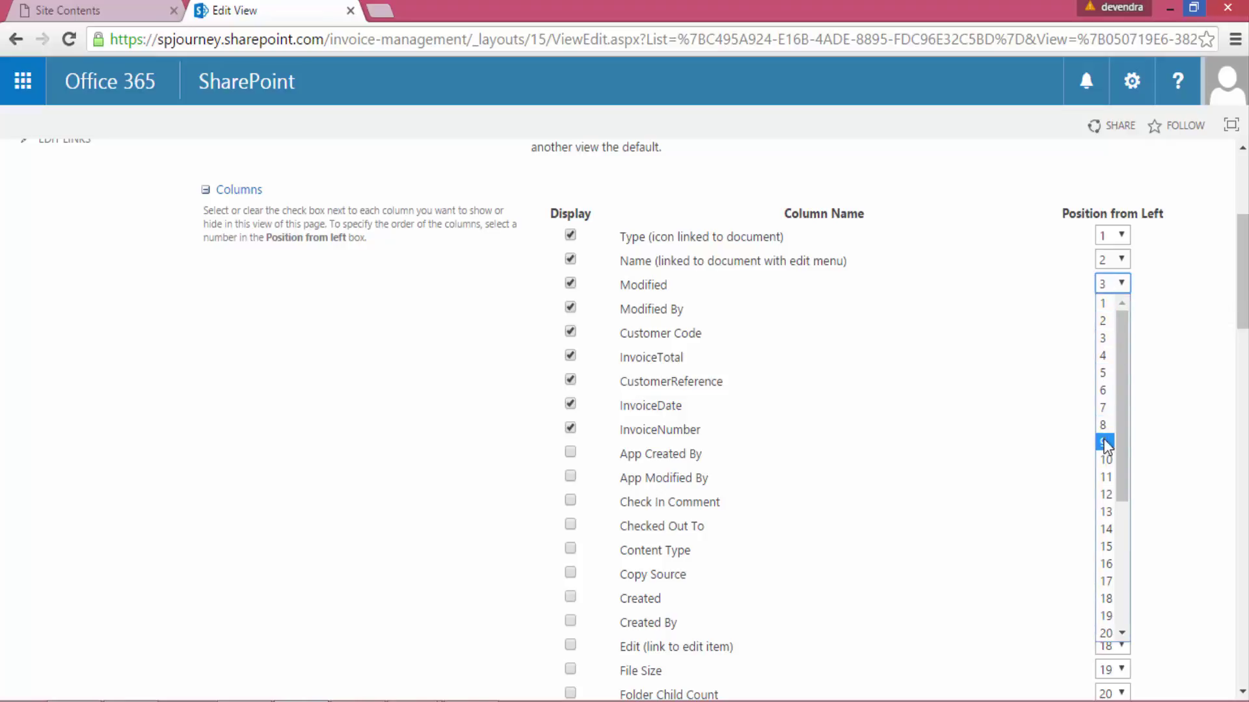
click(1106, 458)
click(1112, 307)
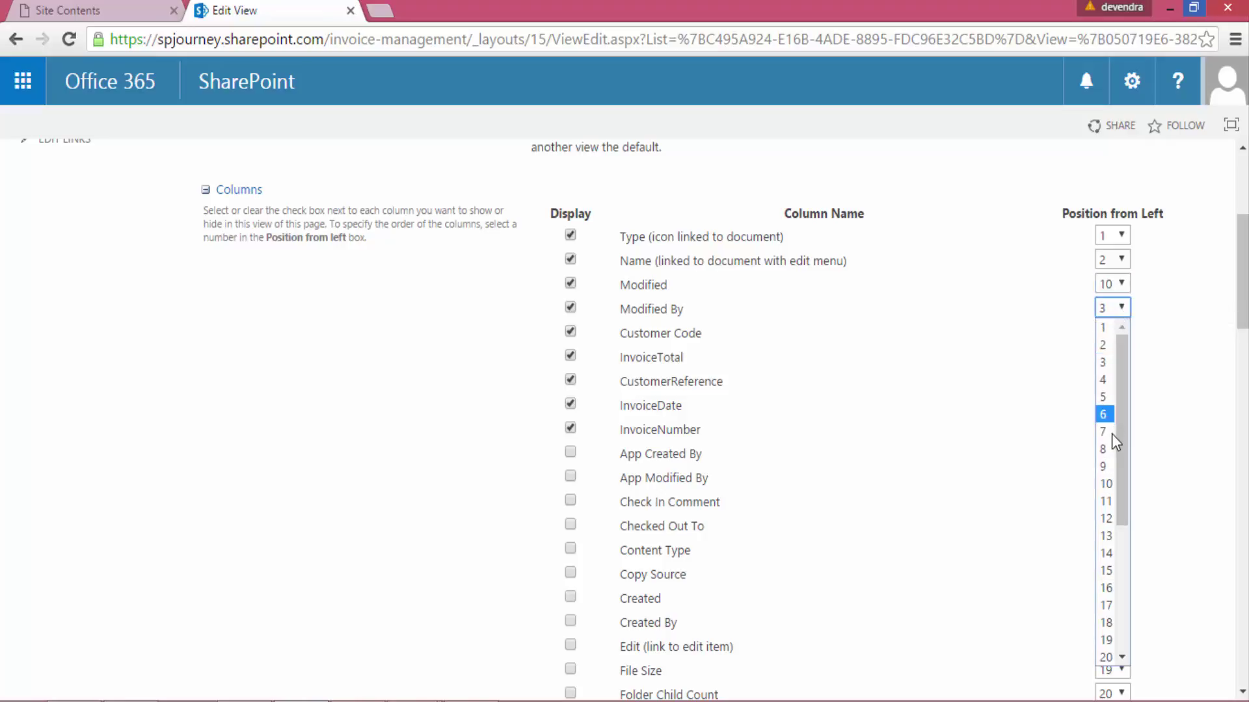
click(1105, 518)
scroll(1157, 284, up, 5)
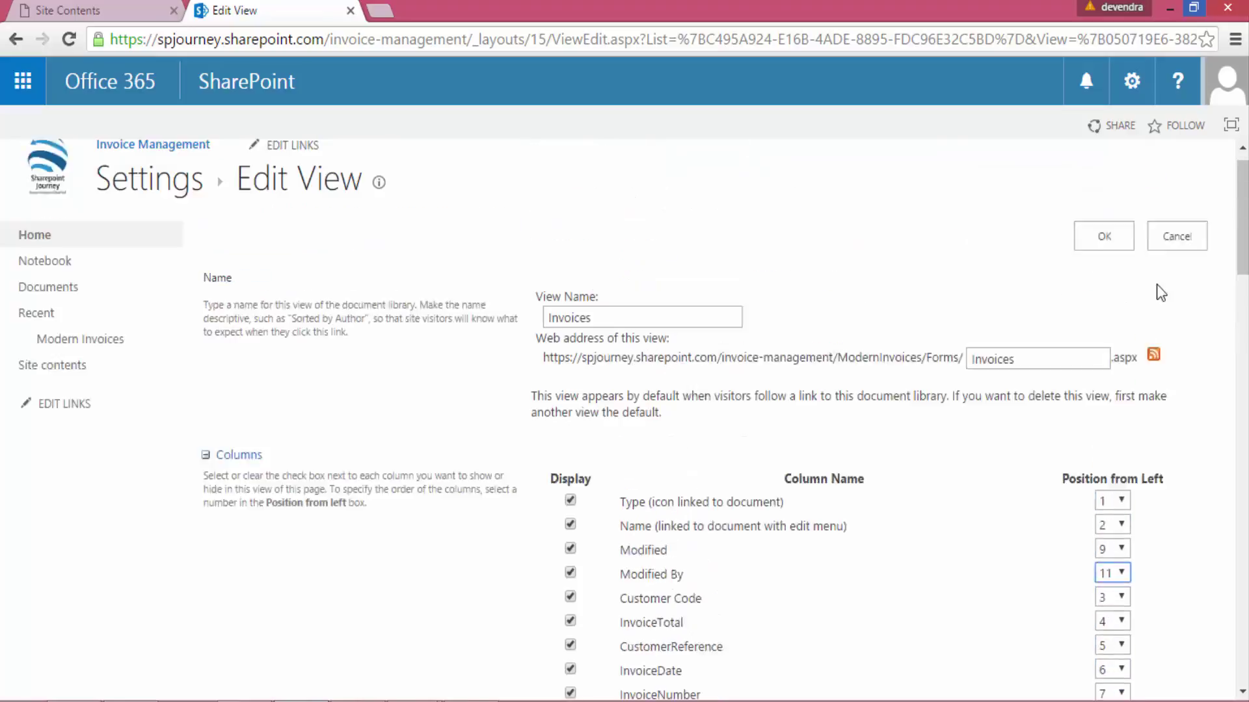
click(1111, 255)
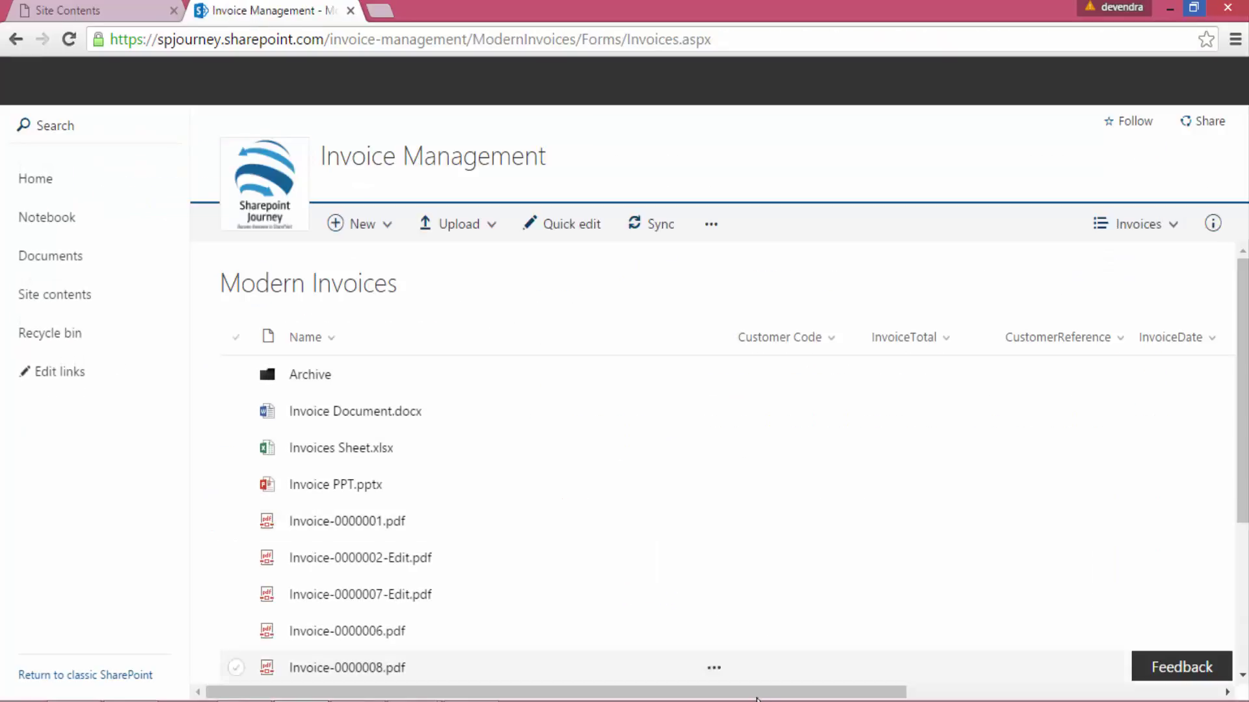
Check the column order across the Invoices view and move the Customer Code column one place to the right
drag(785, 693, 1047, 688)
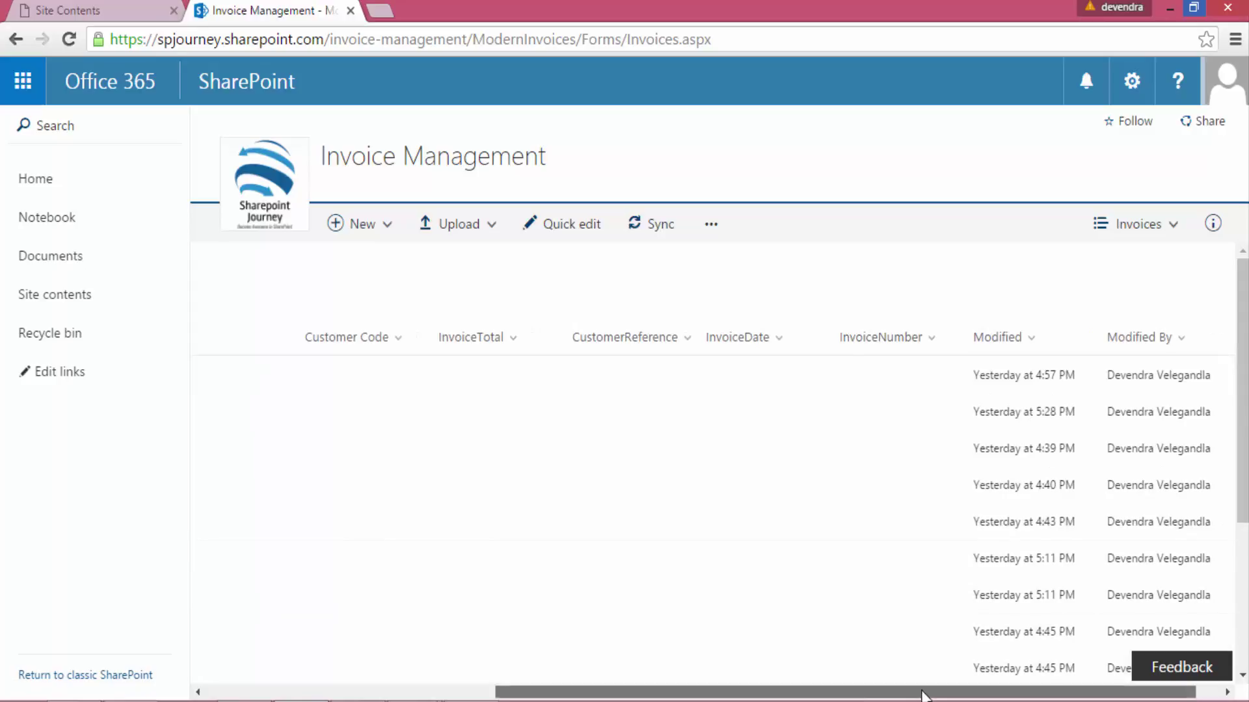
drag(923, 694, 632, 690)
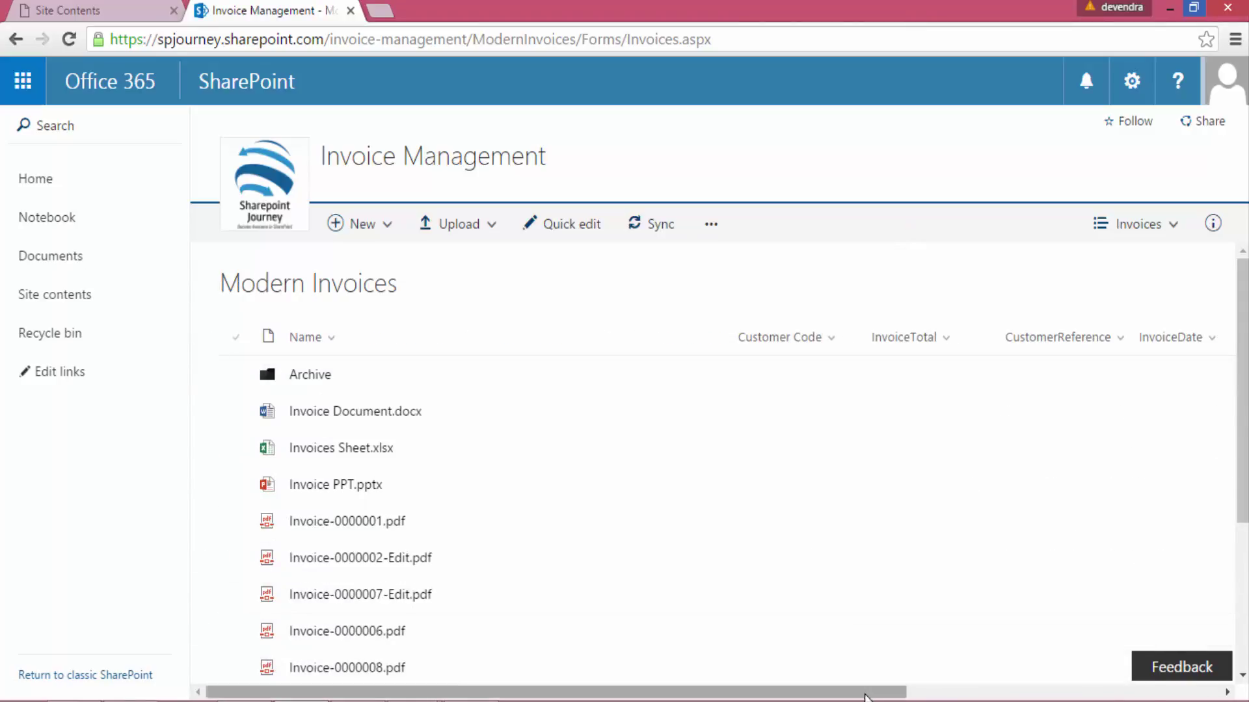
drag(868, 692, 1116, 695)
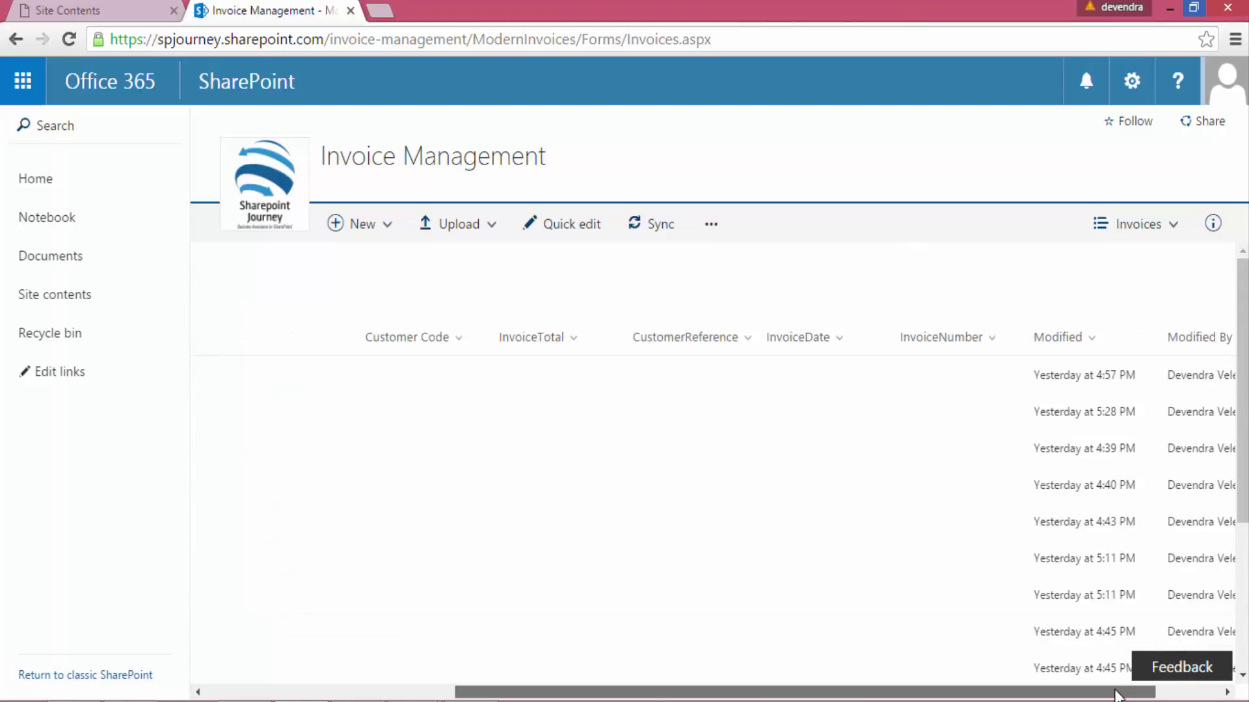
click(466, 340)
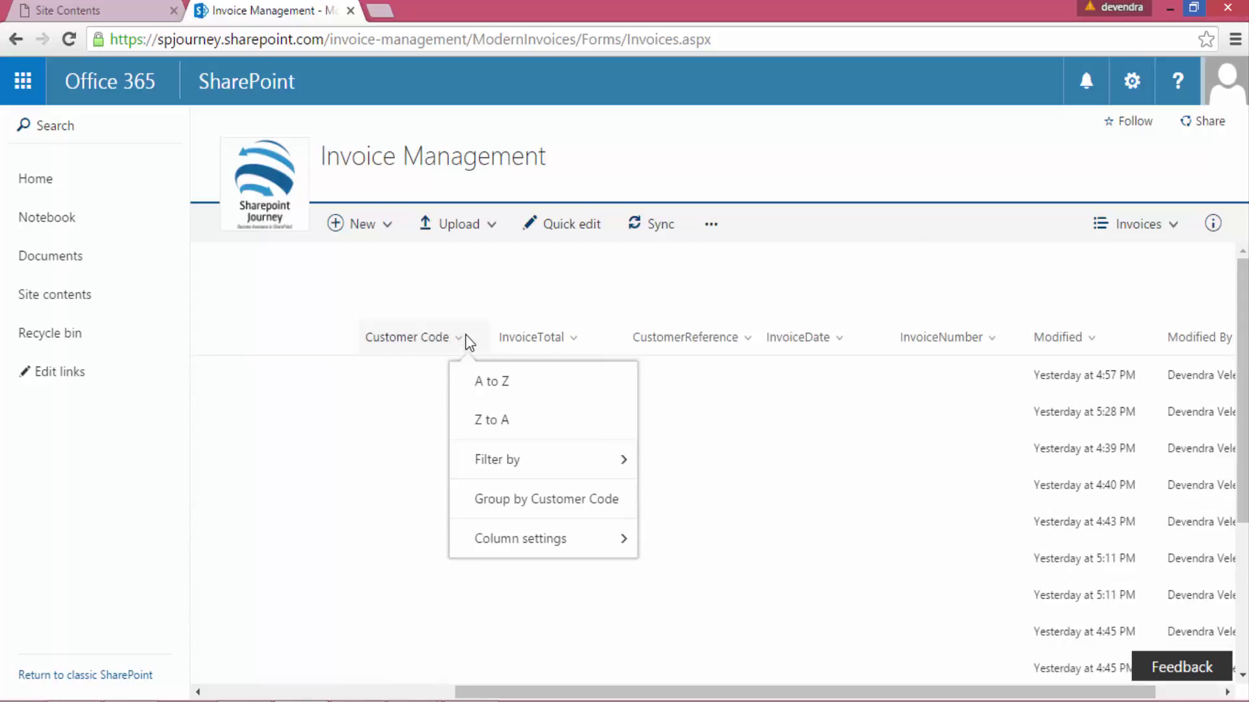
mouse_move(544, 558)
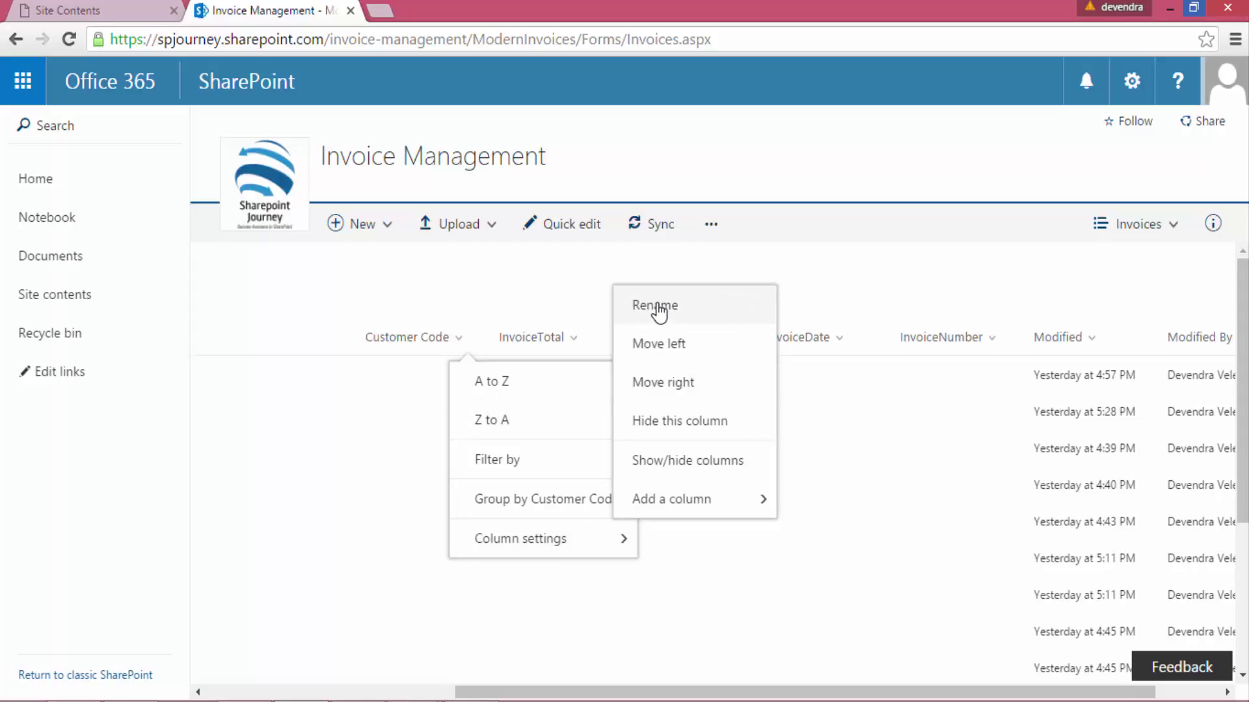
click(662, 387)
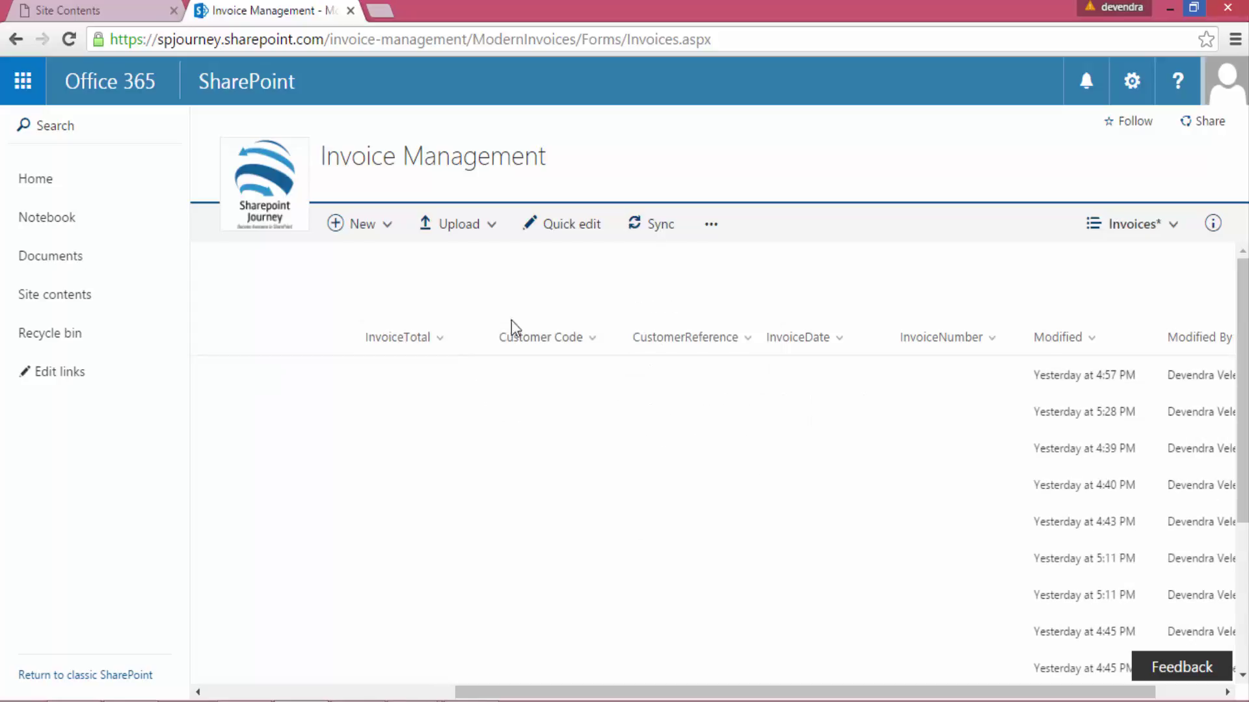
Sort the library by InvoiceTotal from smaller to larger and move that column one place to the right
click(432, 346)
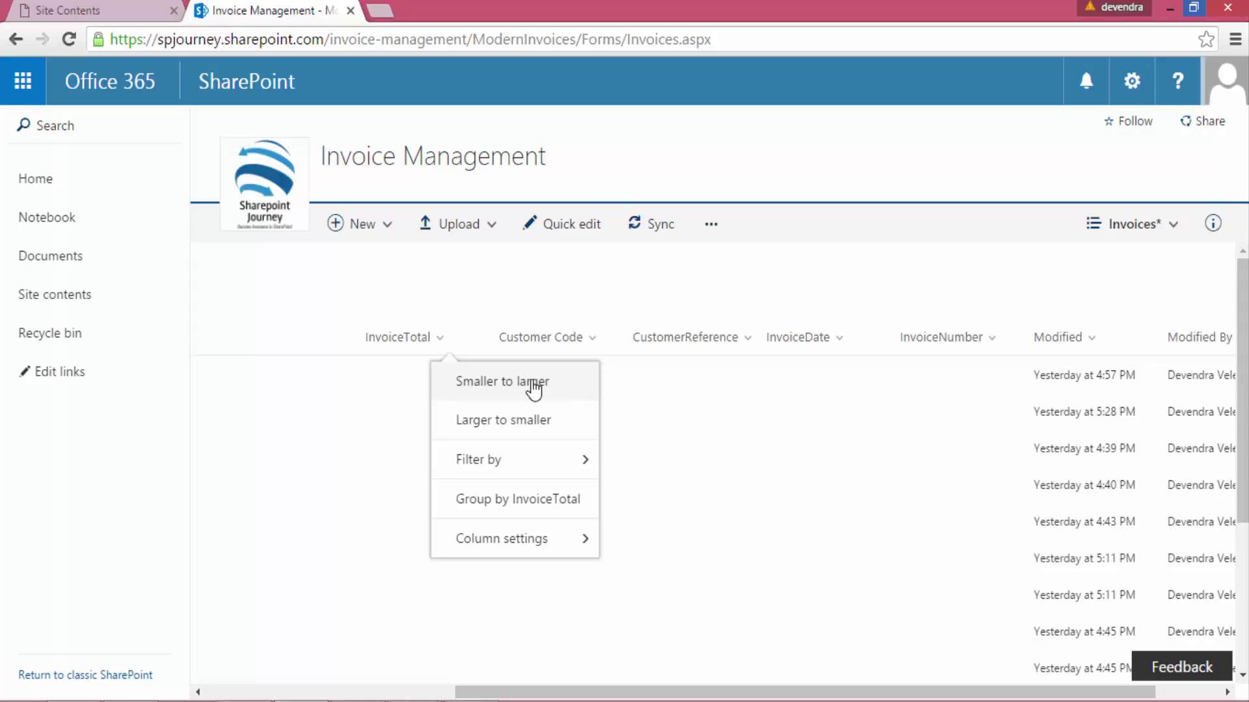
click(533, 383)
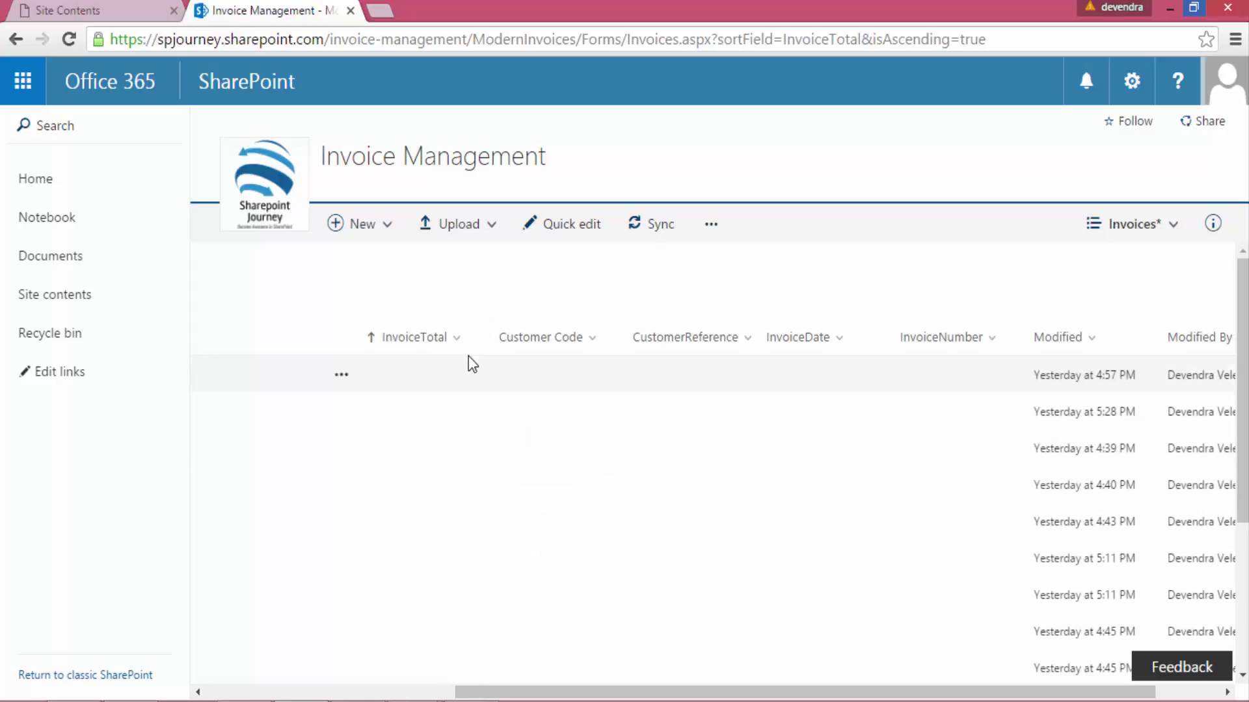
click(458, 336)
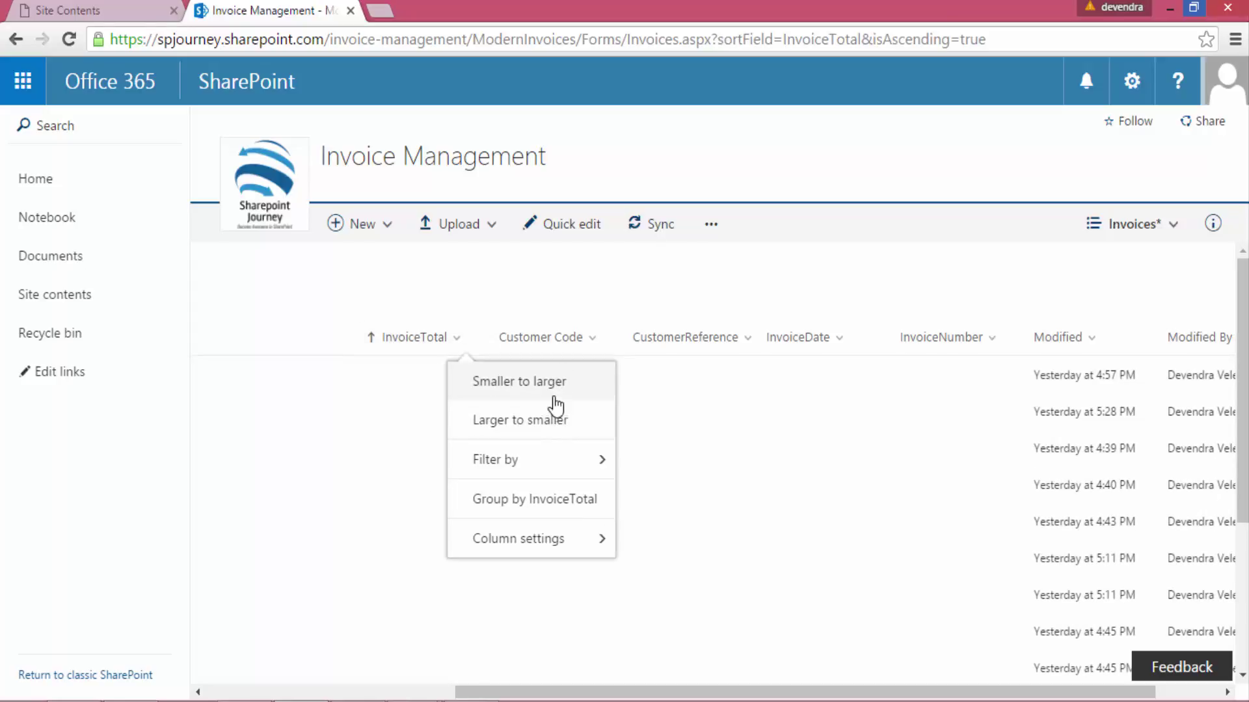
click(589, 554)
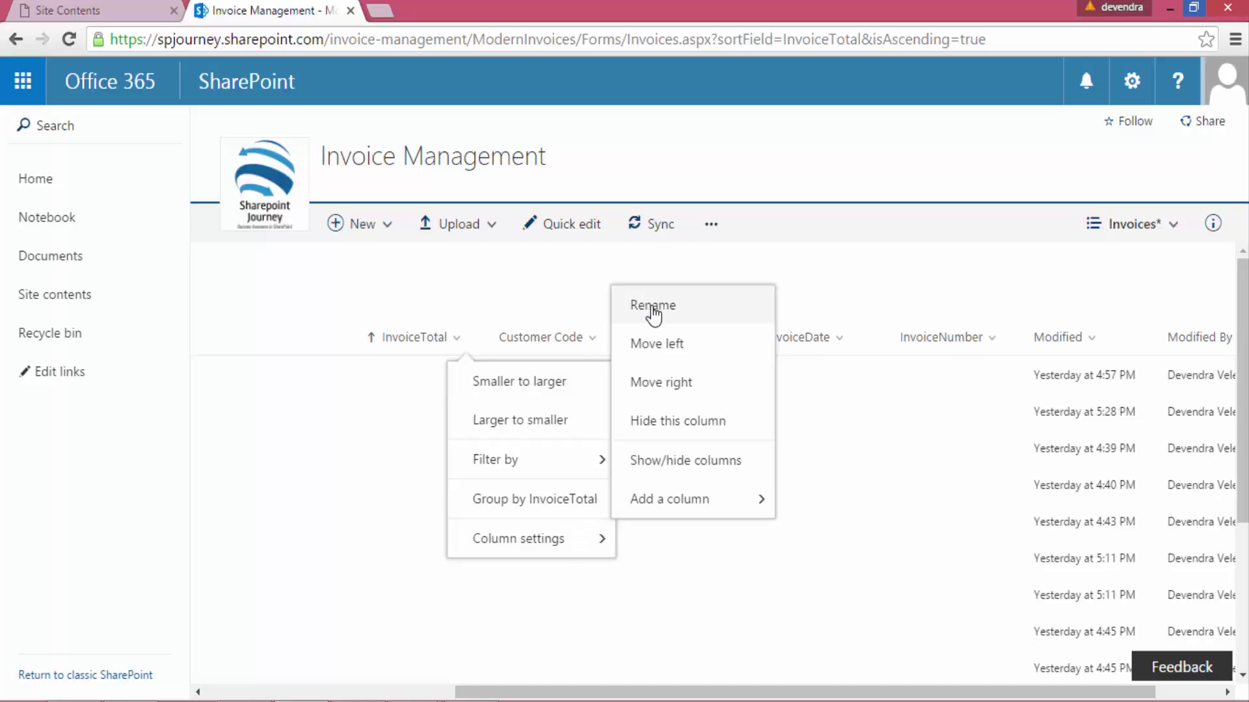
click(674, 394)
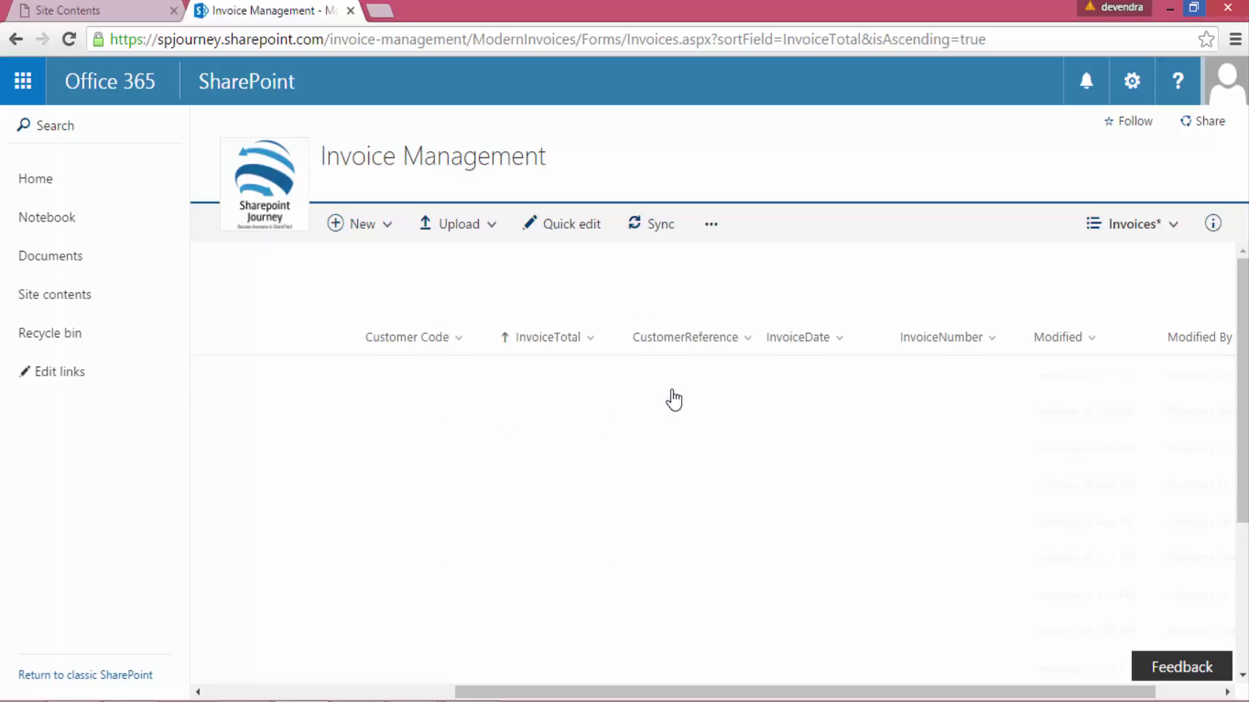
Move the InvoiceTotal column three more places to the right, so that it follows InvoiceNumber
click(592, 350)
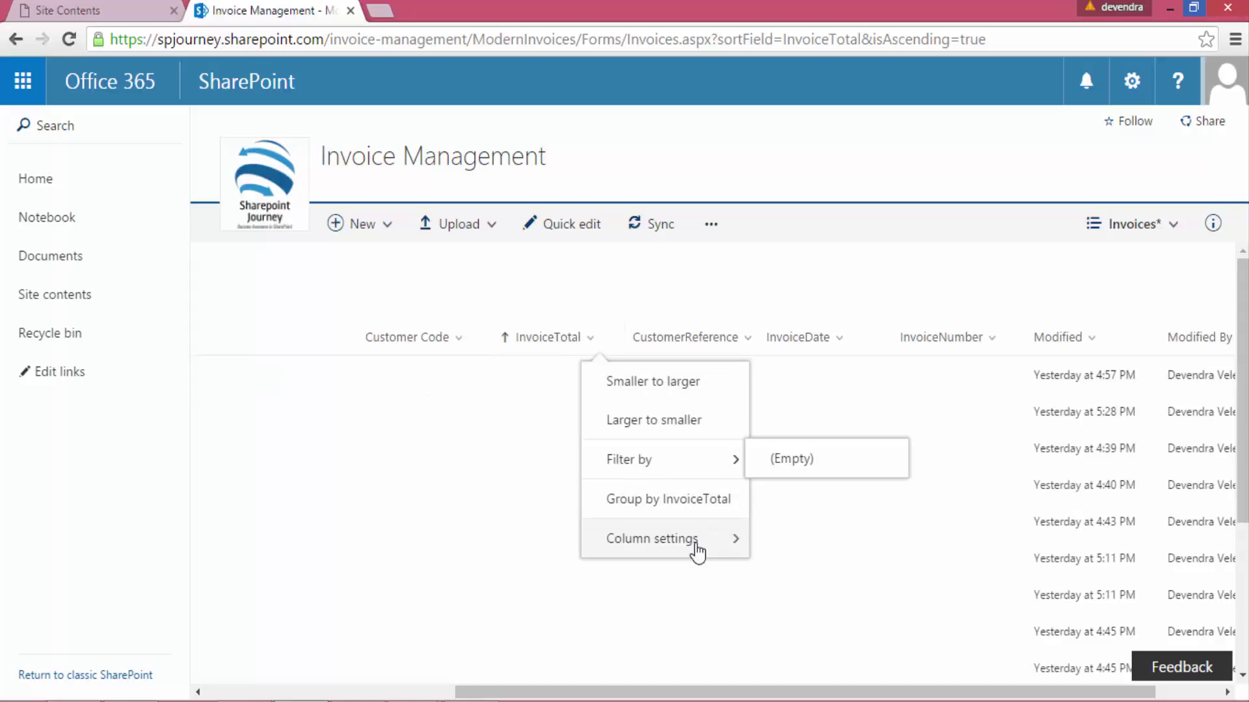
mouse_move(697, 544)
click(803, 387)
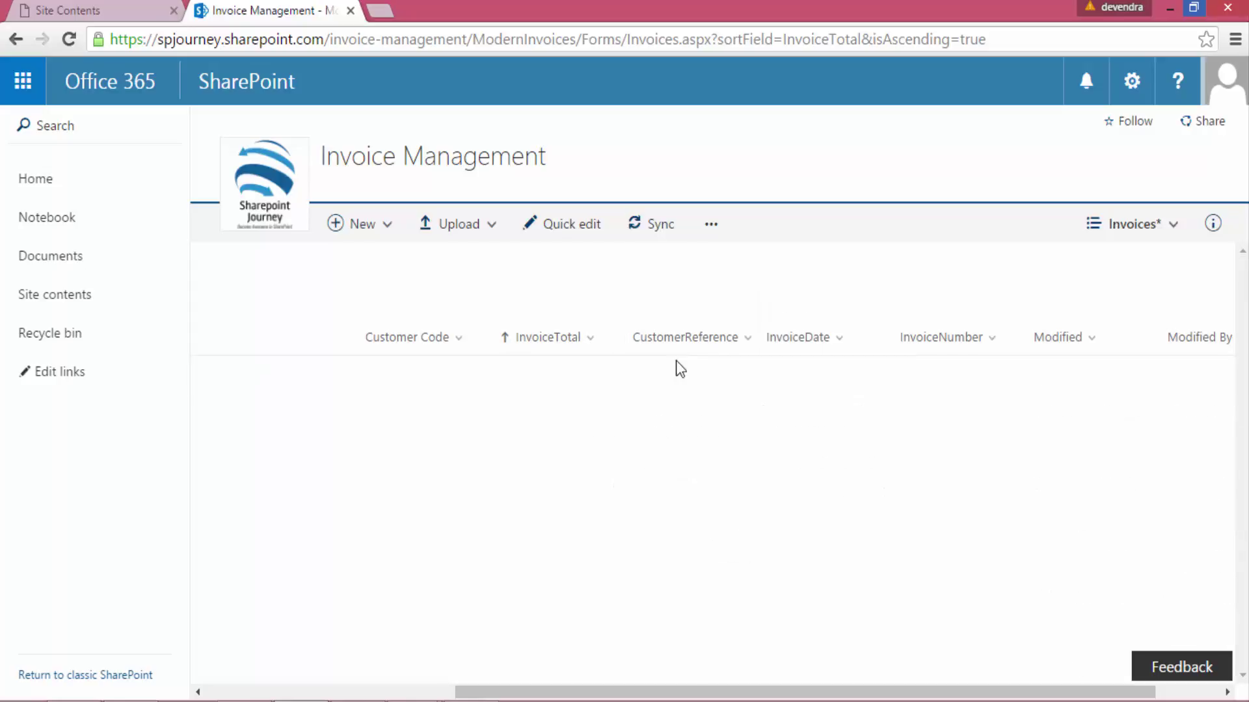
click(724, 335)
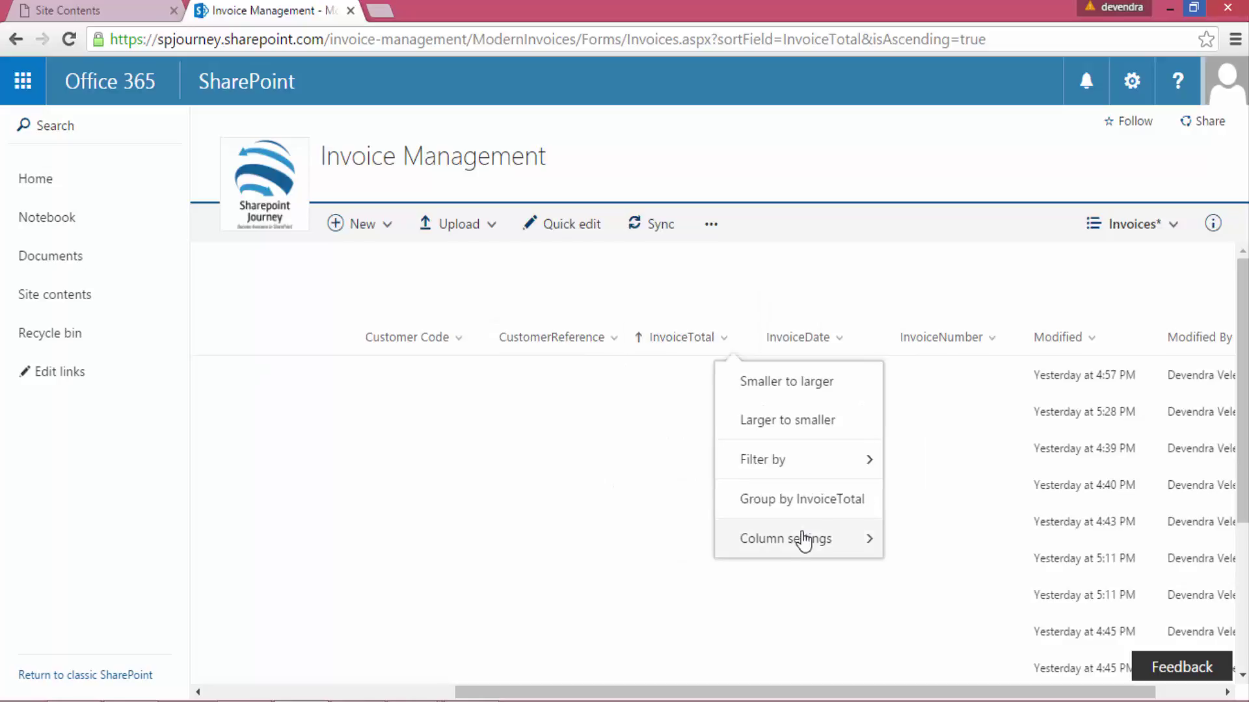
mouse_move(803, 538)
click(945, 389)
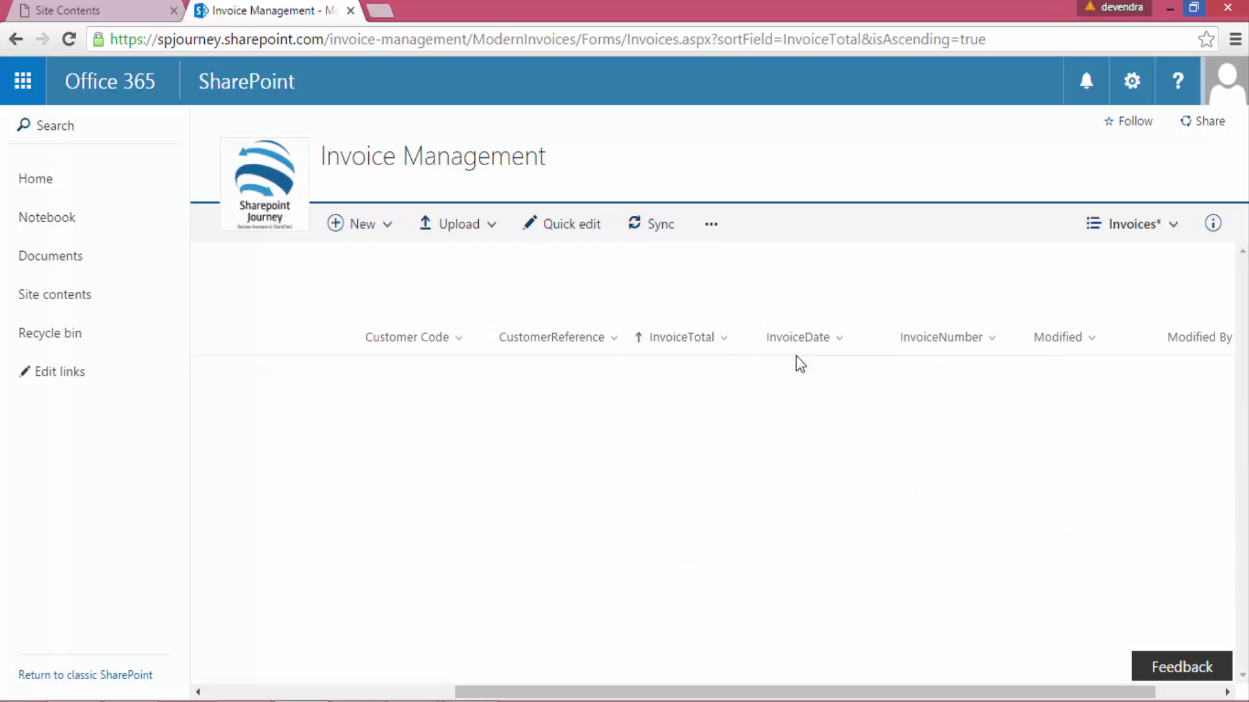
click(853, 337)
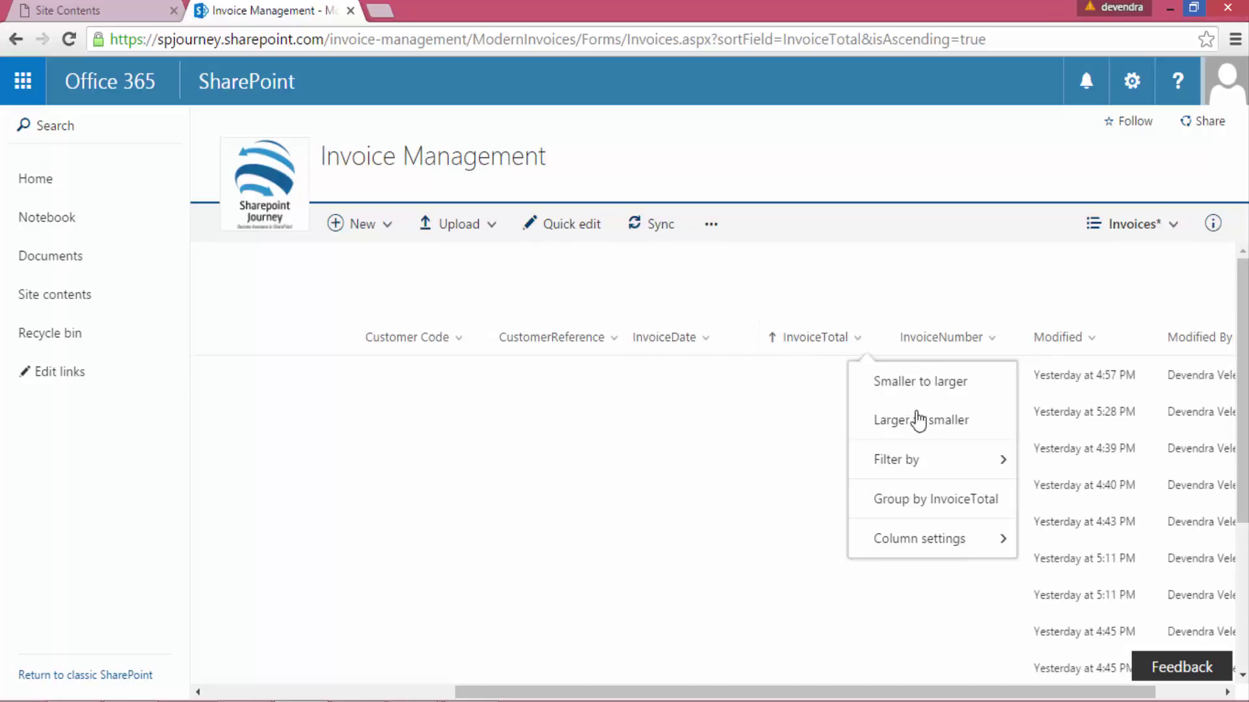
mouse_move(927, 549)
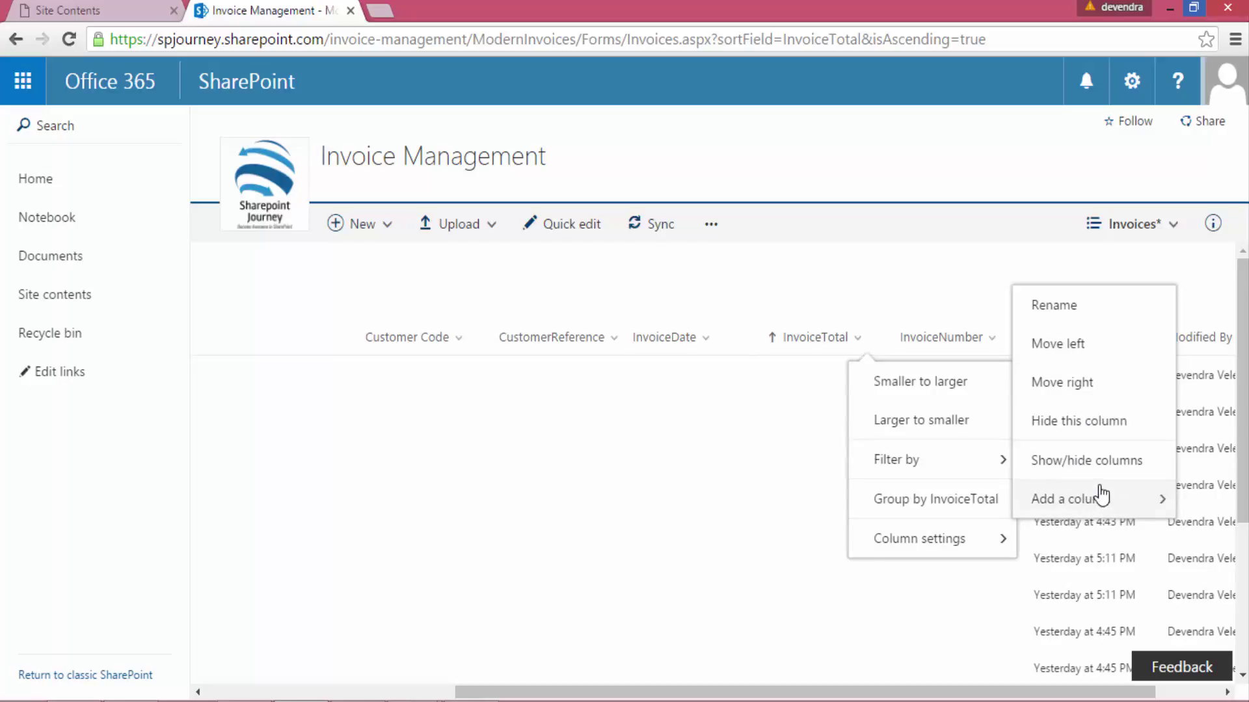
click(1090, 384)
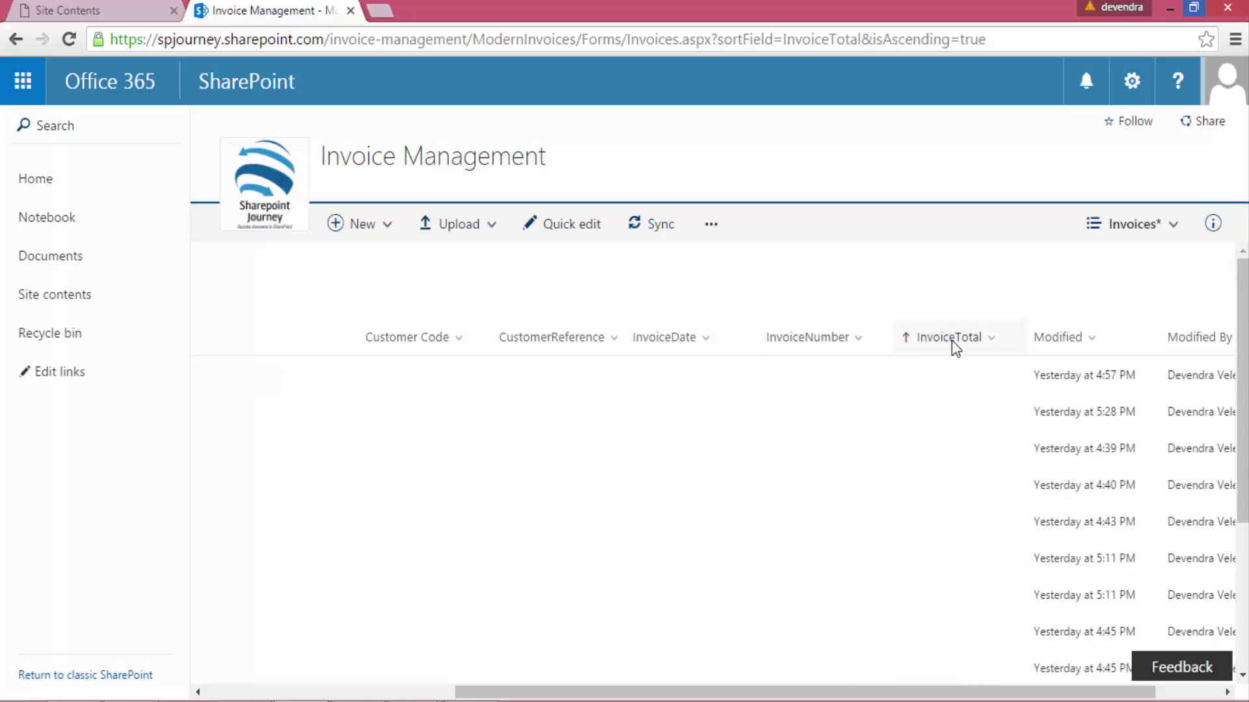
Hide the Modified and Modified By columns through the view's show/hide columns settings and apply the change
click(993, 344)
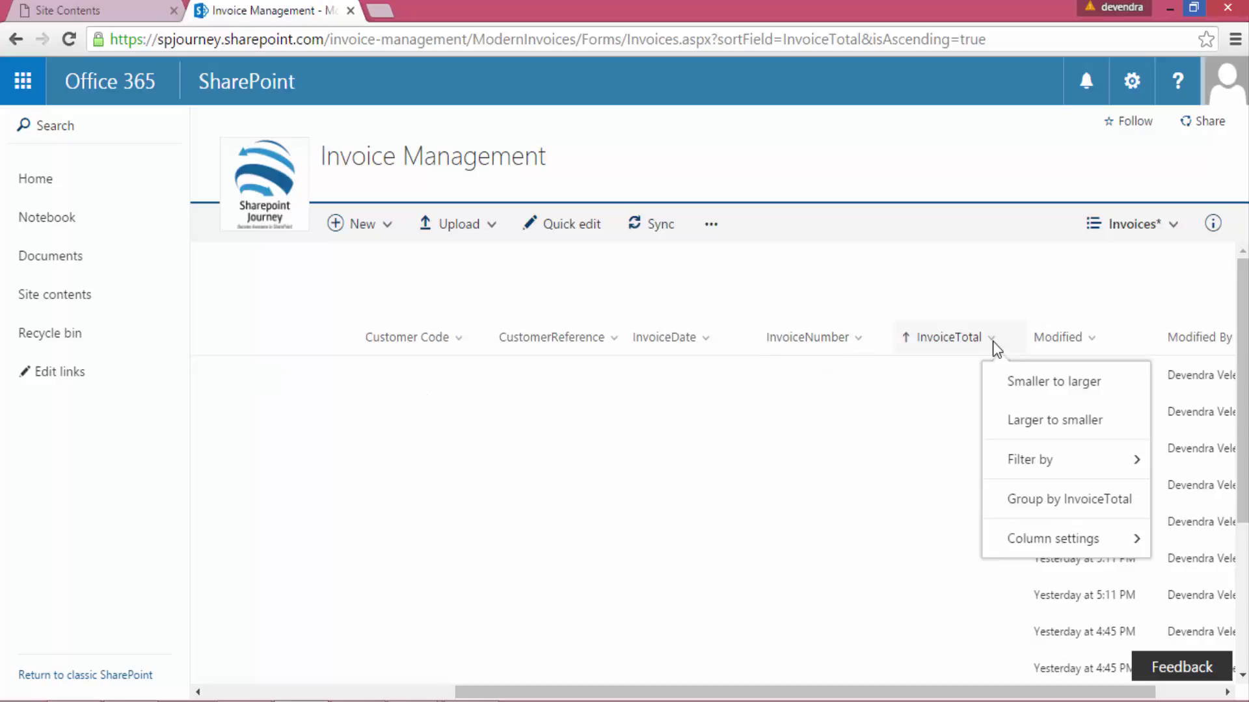
mouse_move(1066, 550)
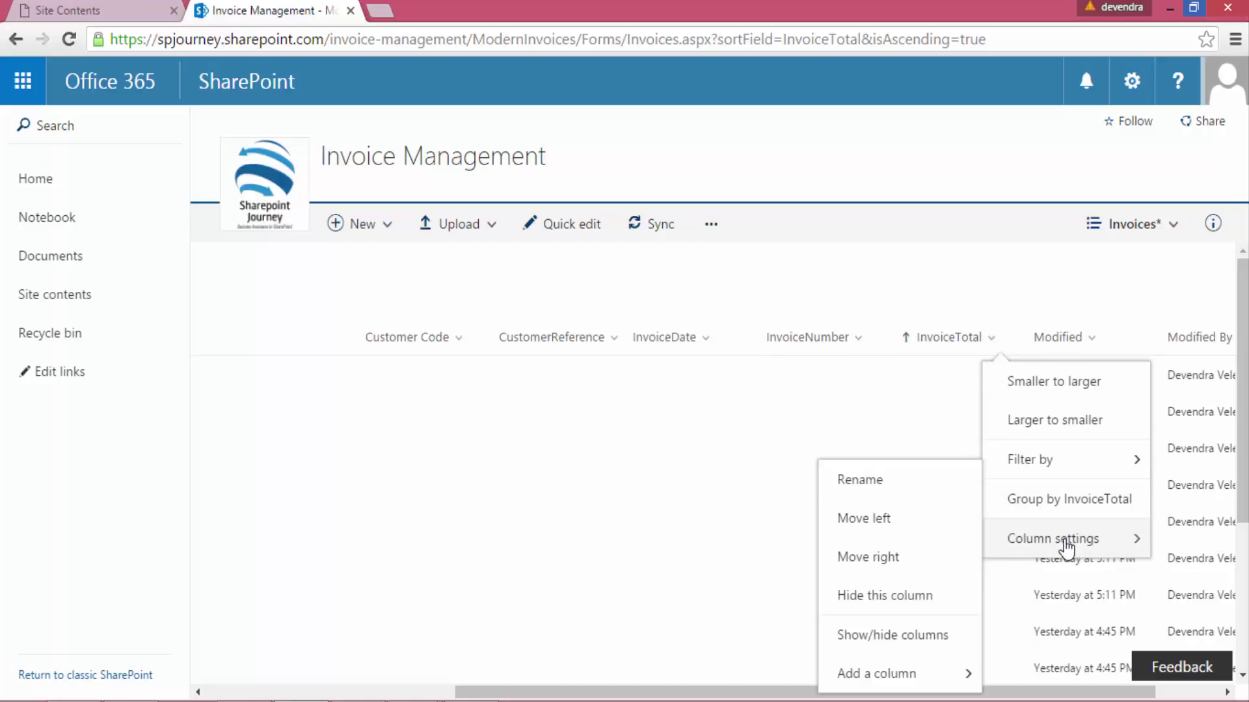
click(844, 638)
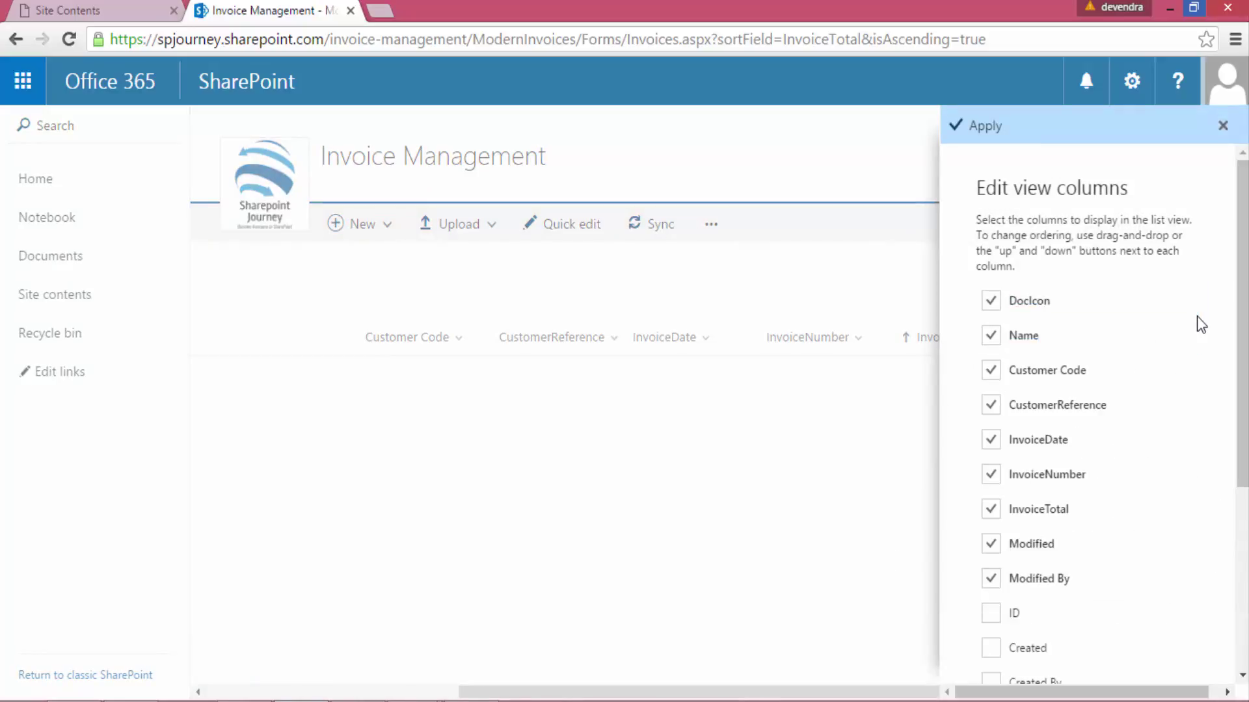
scroll(1171, 372, down, 2)
click(1164, 372)
scroll(1169, 373, up, 2)
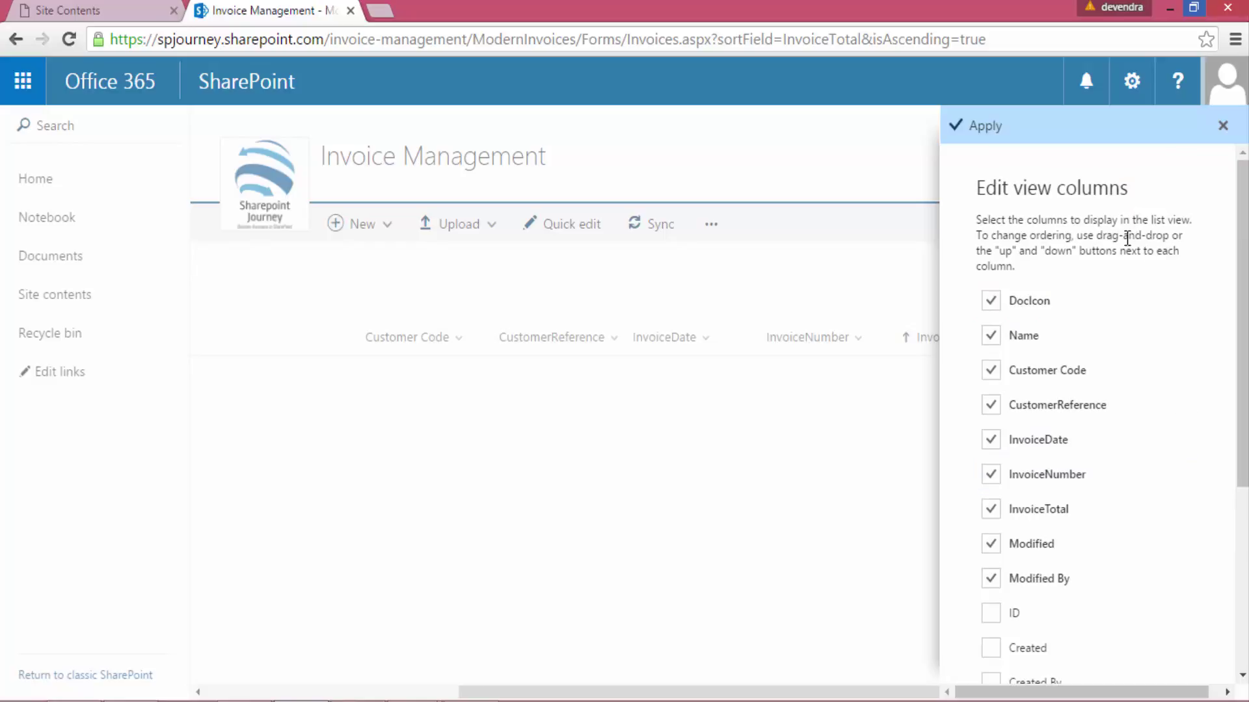
scroll(1074, 577, down, 3)
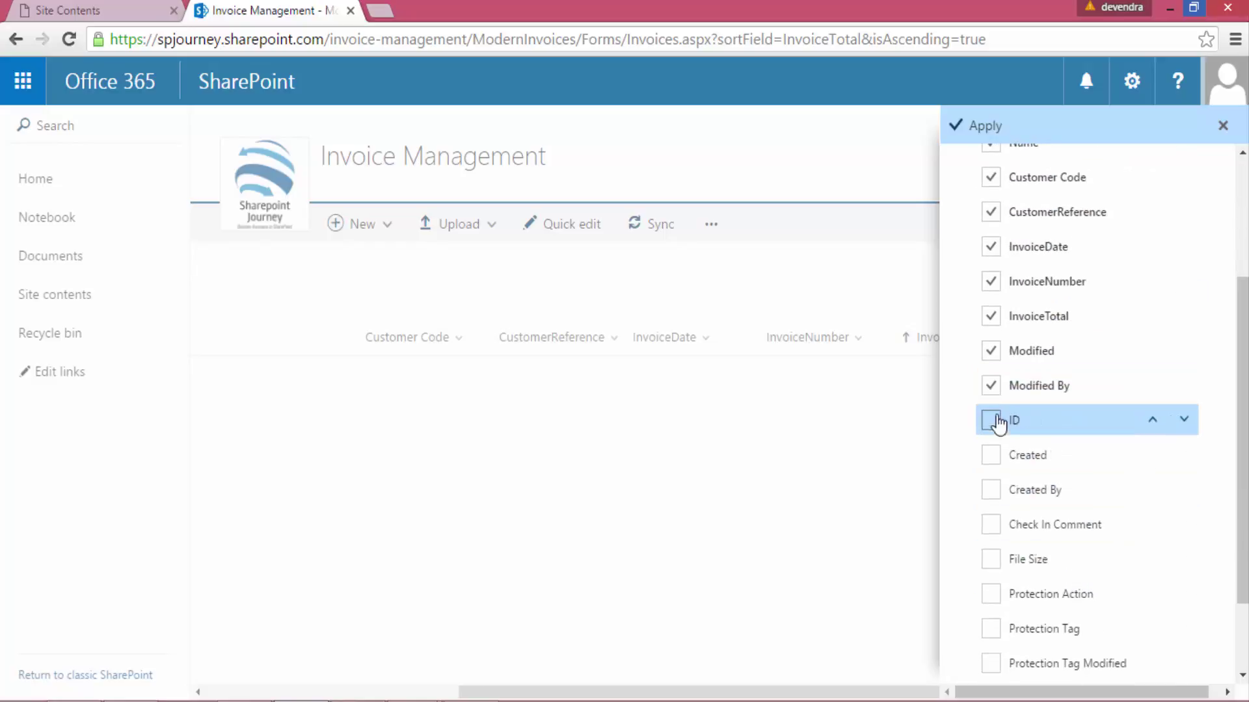
click(992, 389)
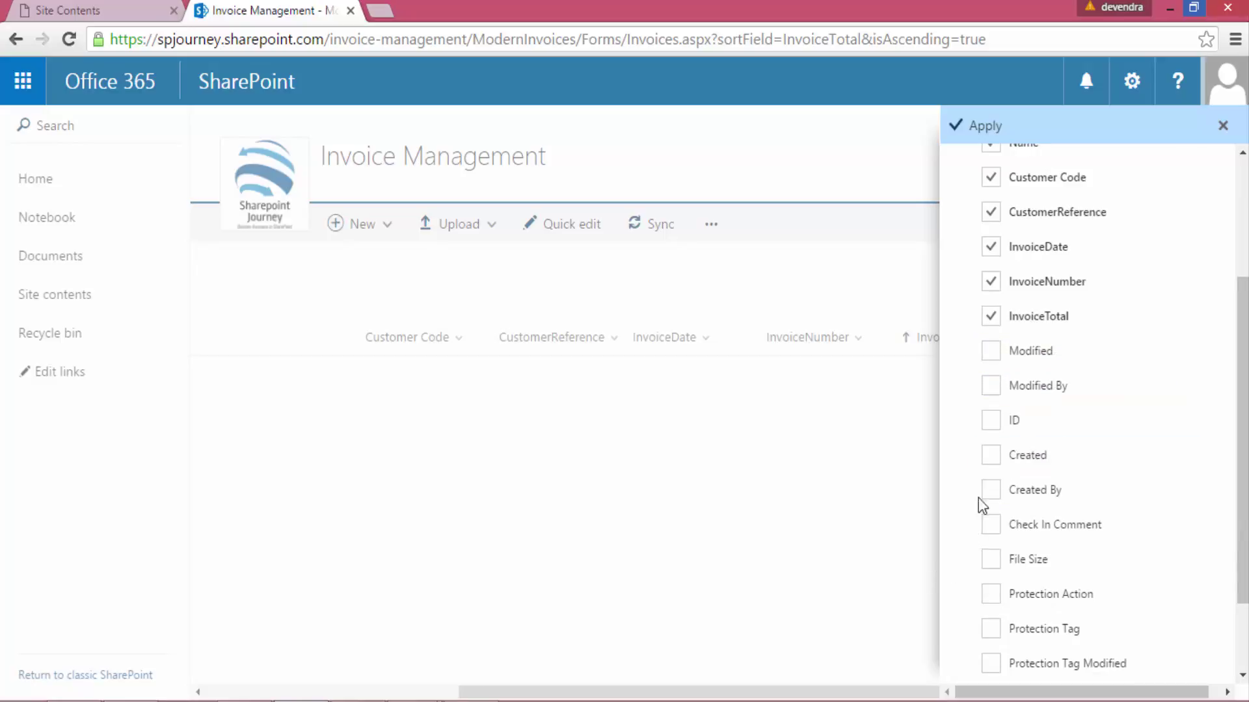
scroll(1025, 566, up, 3)
scroll(1028, 520, down, 1)
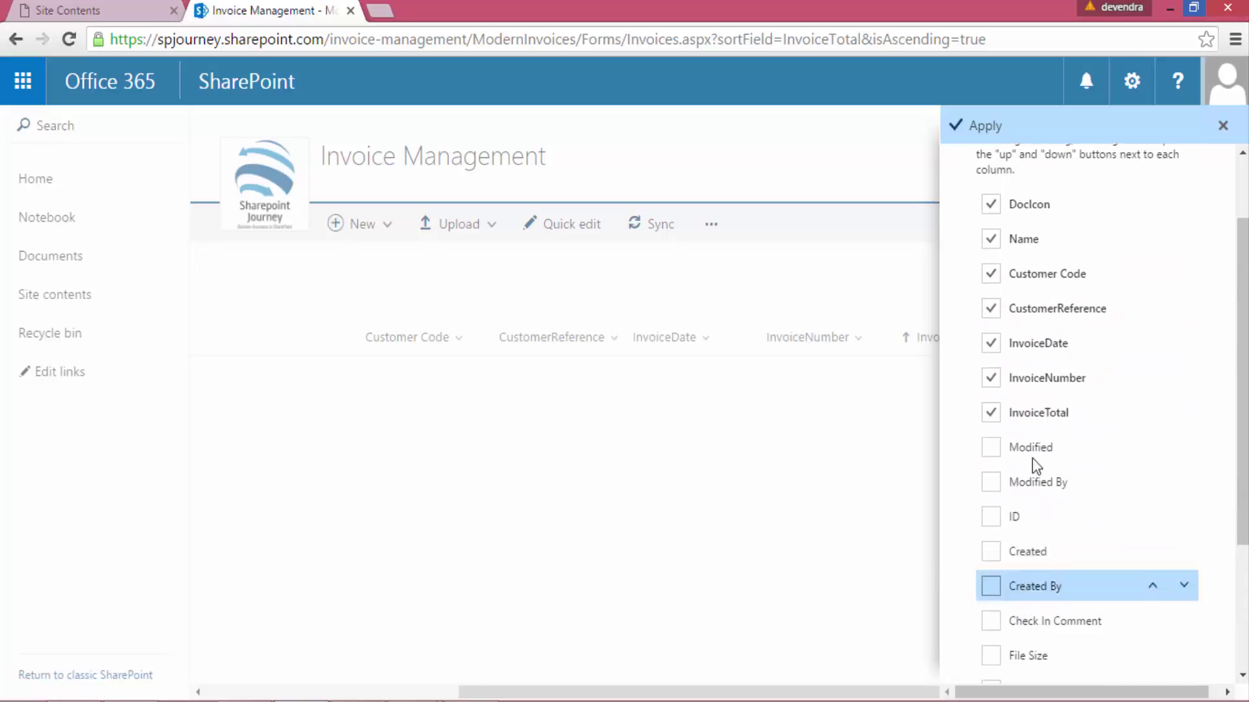
scroll(1034, 391, up, 3)
click(979, 125)
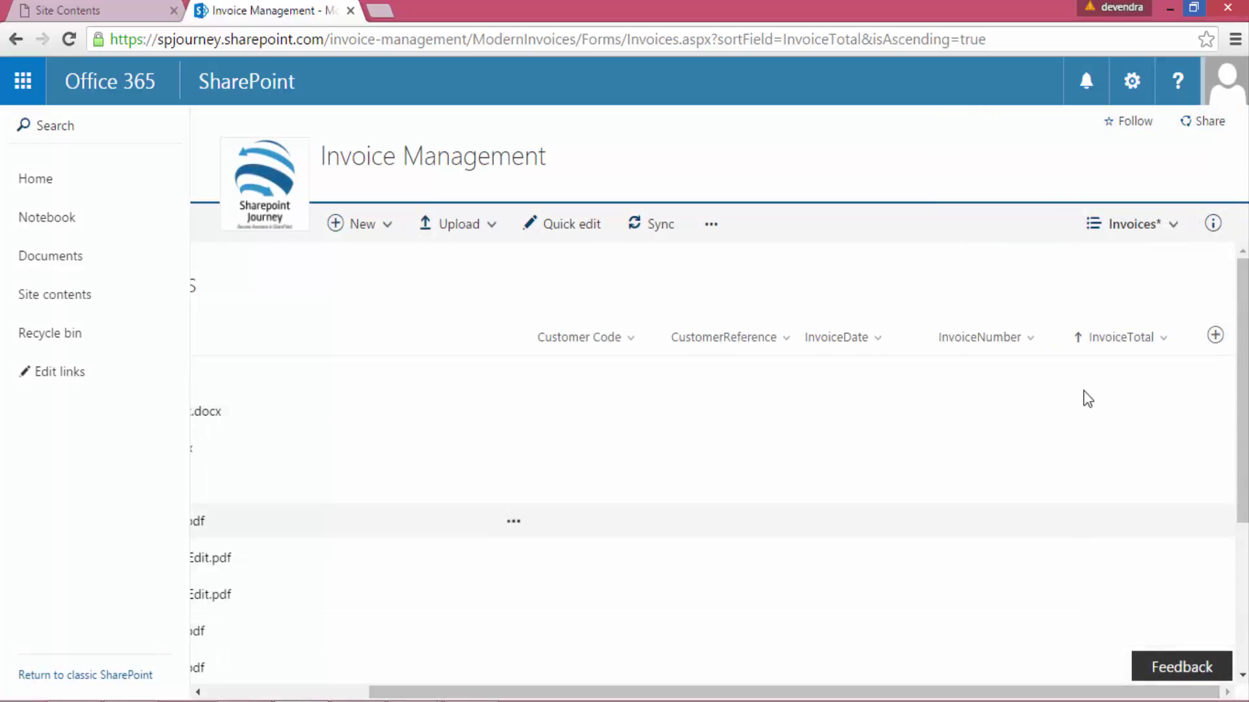
Look through the InvoiceNumber column's settings and the column types offered for adding a column
click(1030, 337)
mouse_move(1093, 538)
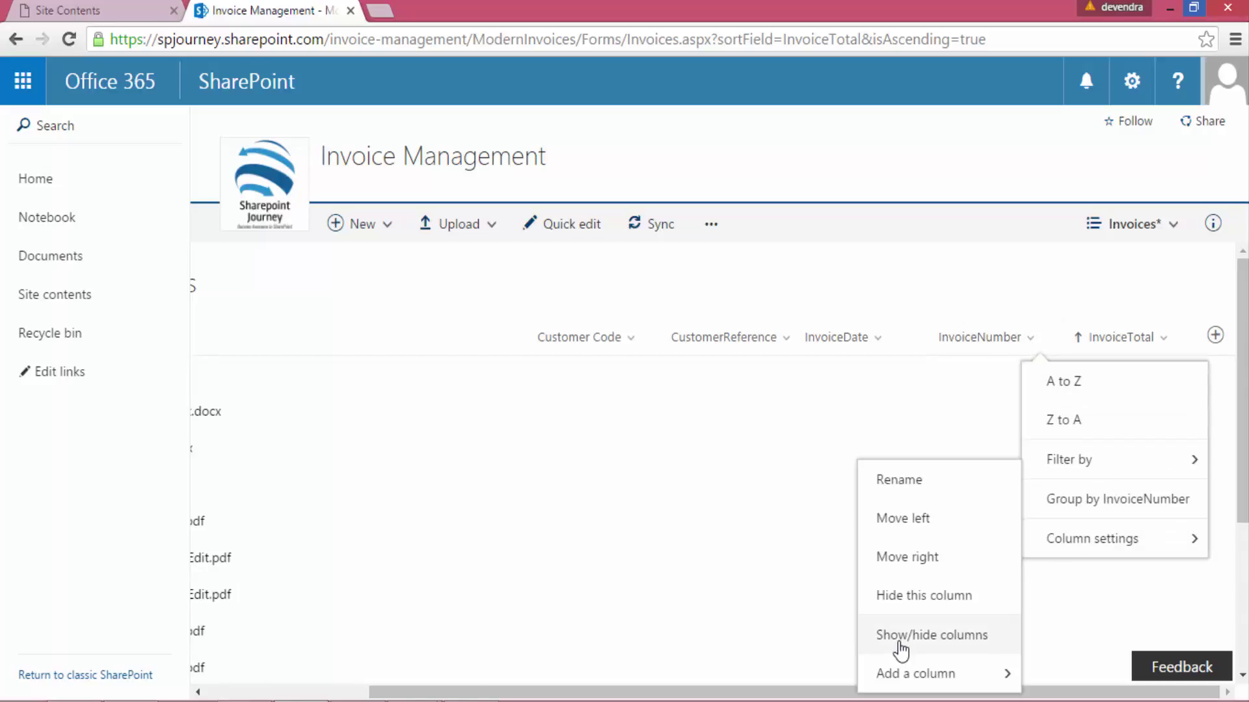
mouse_move(929, 677)
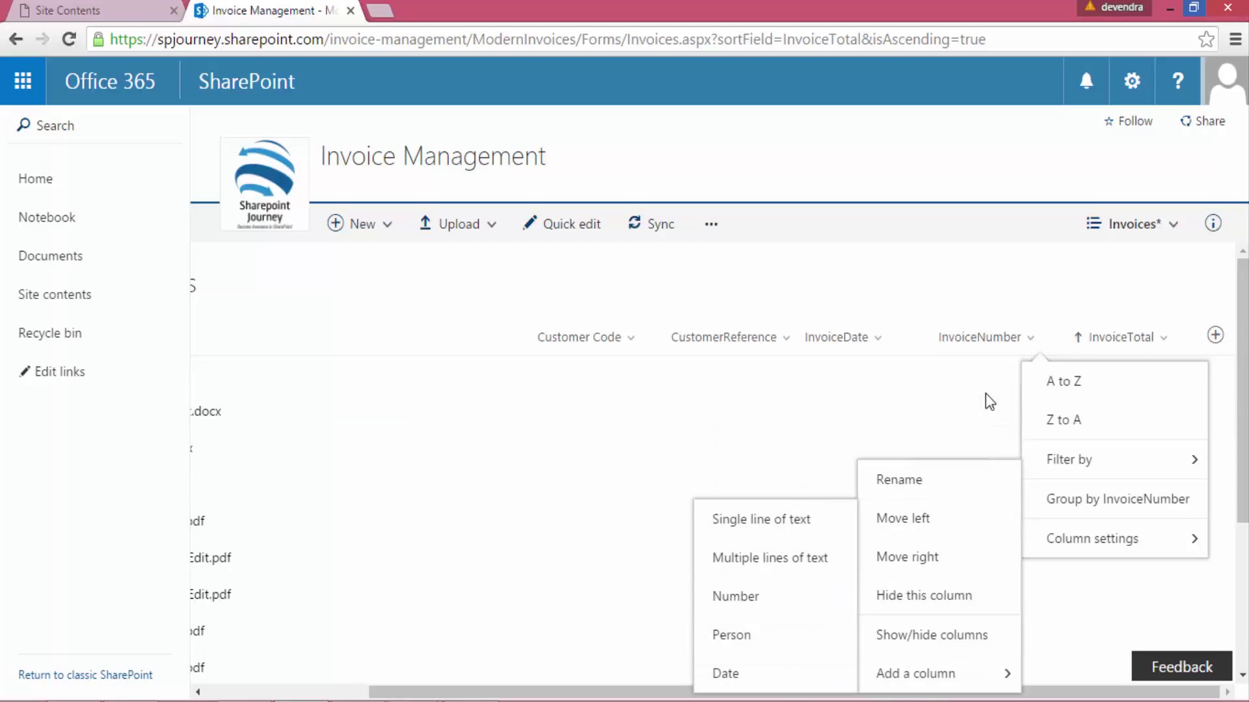
Hide the InvoiceNumber column from the library view through its column settings
click(1027, 289)
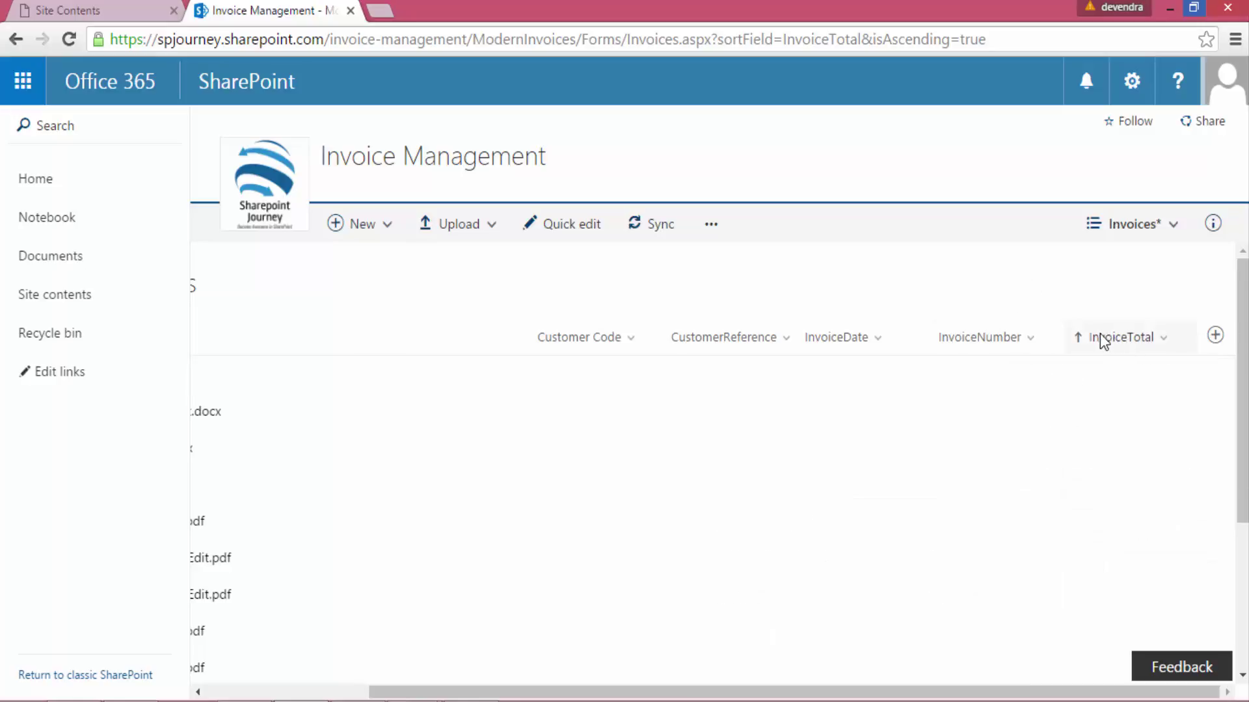
click(1033, 343)
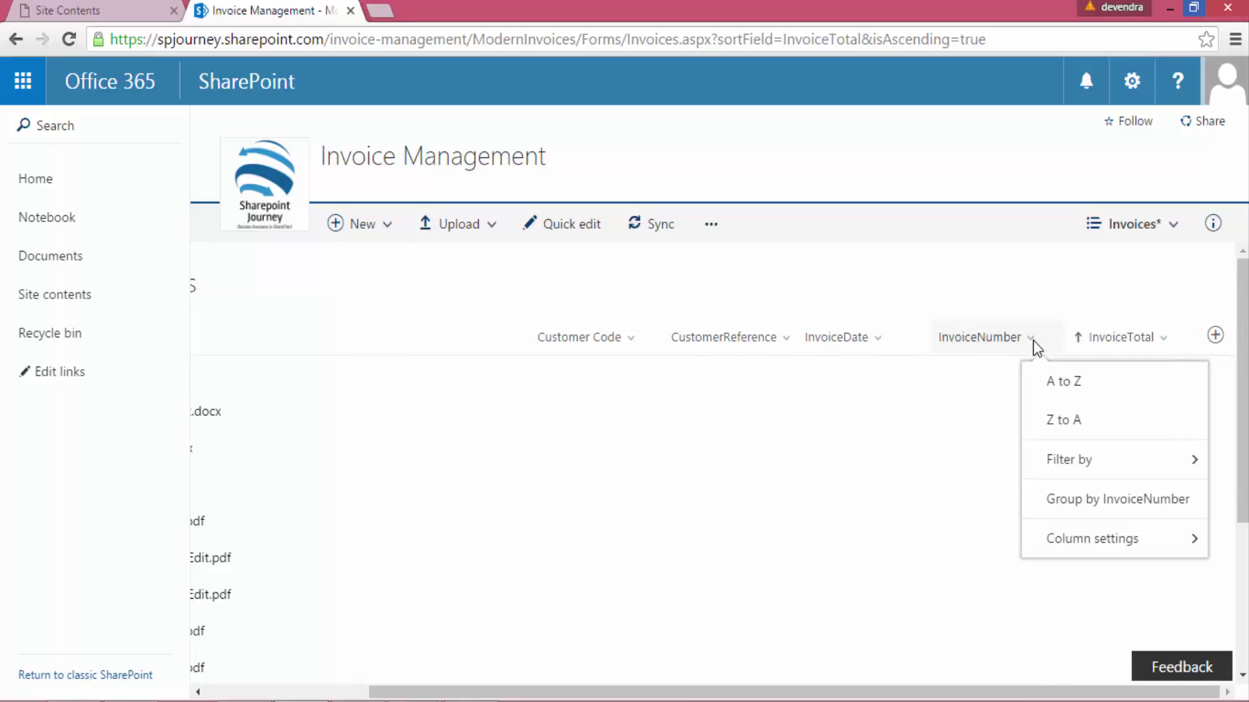
click(1124, 541)
click(934, 607)
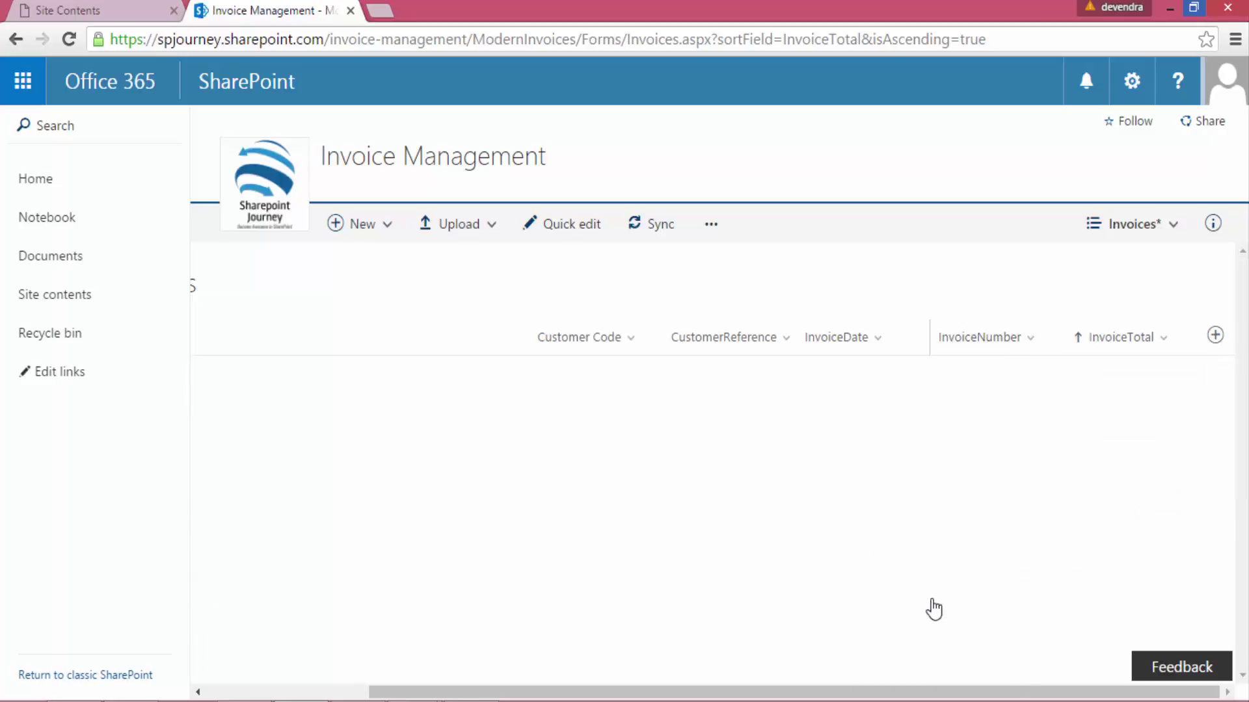
Show the InvoiceNumber column again by selecting it in the view's show/hide columns settings and apply the change
click(1024, 340)
mouse_move(1114, 548)
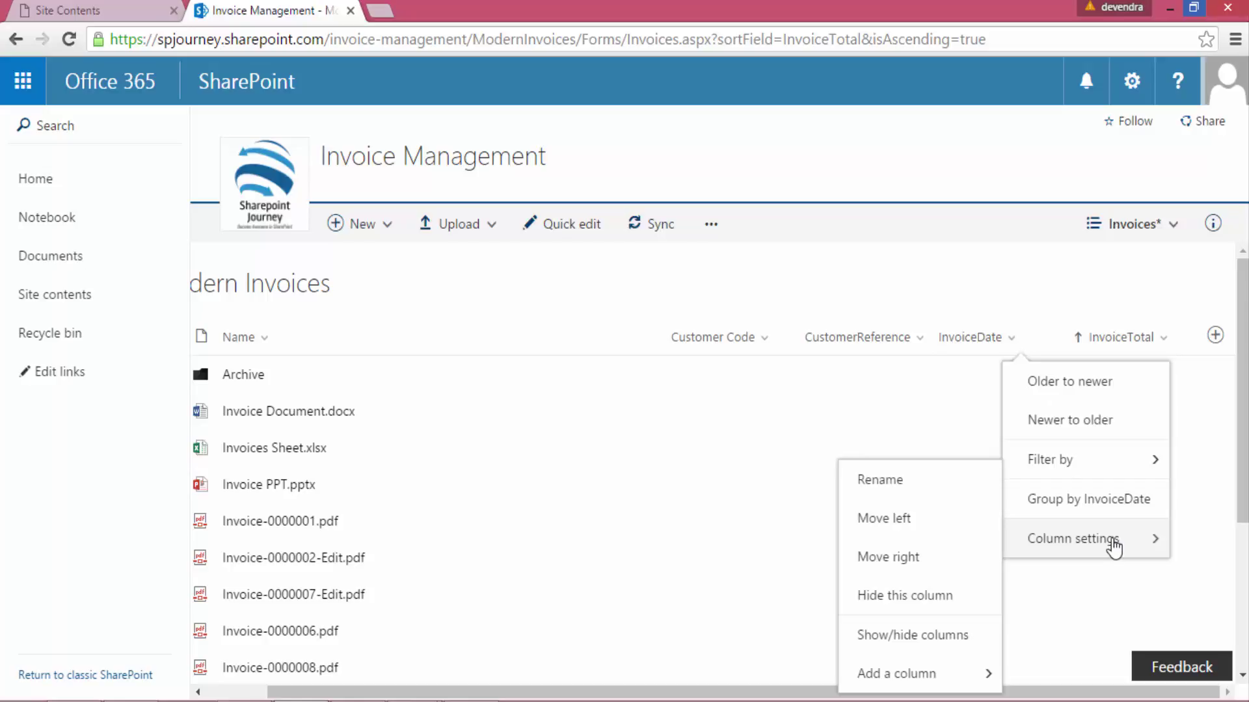
click(922, 636)
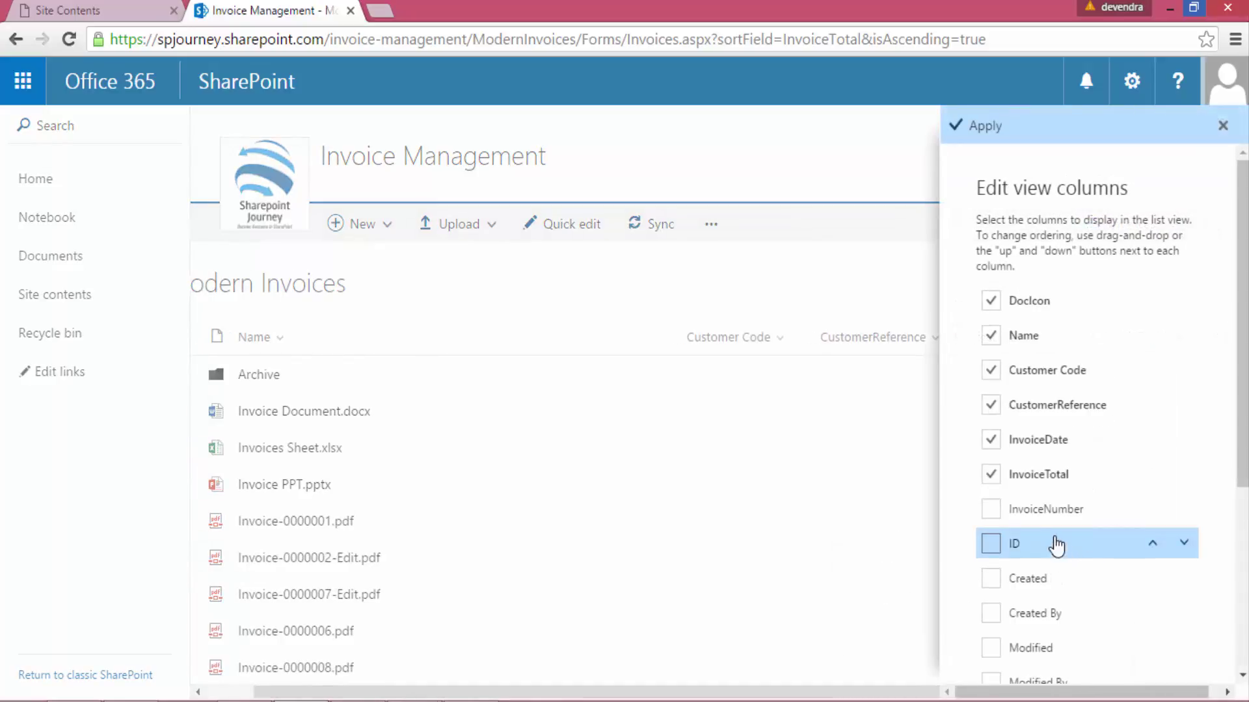
click(991, 509)
click(987, 130)
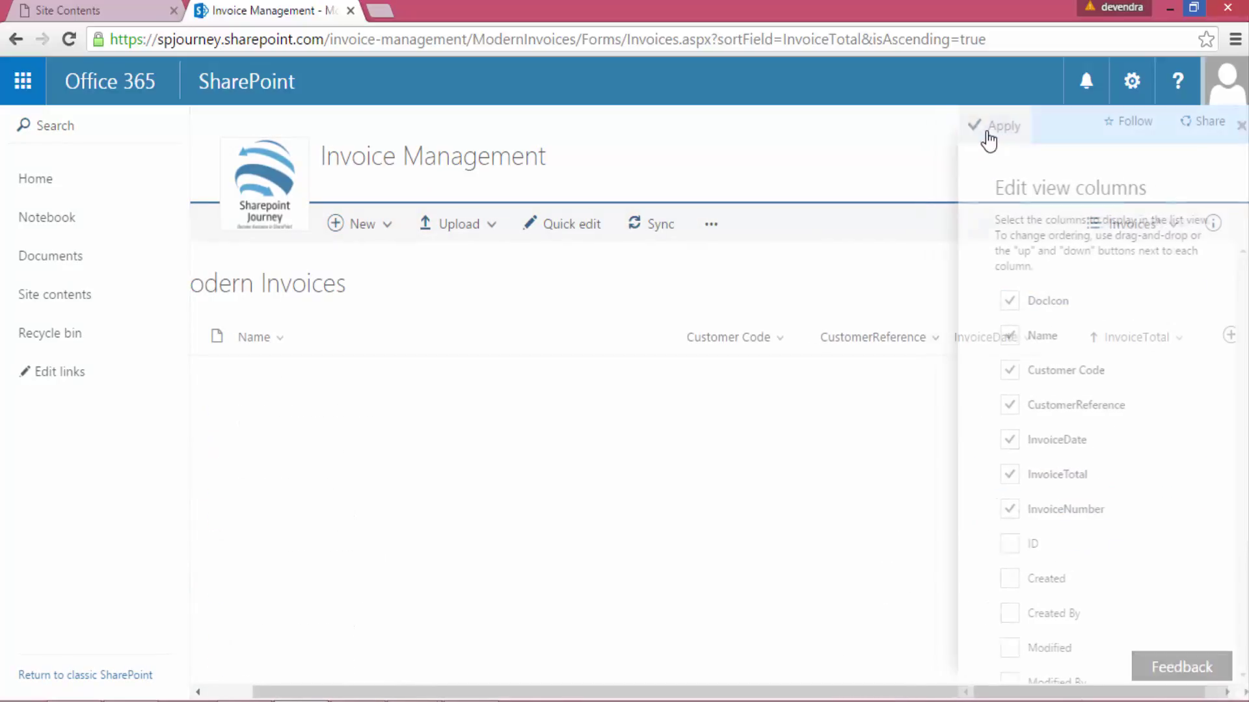
Rename the CustomerReference column as "Customer Reference" and save the new name
drag(1074, 693, 1161, 579)
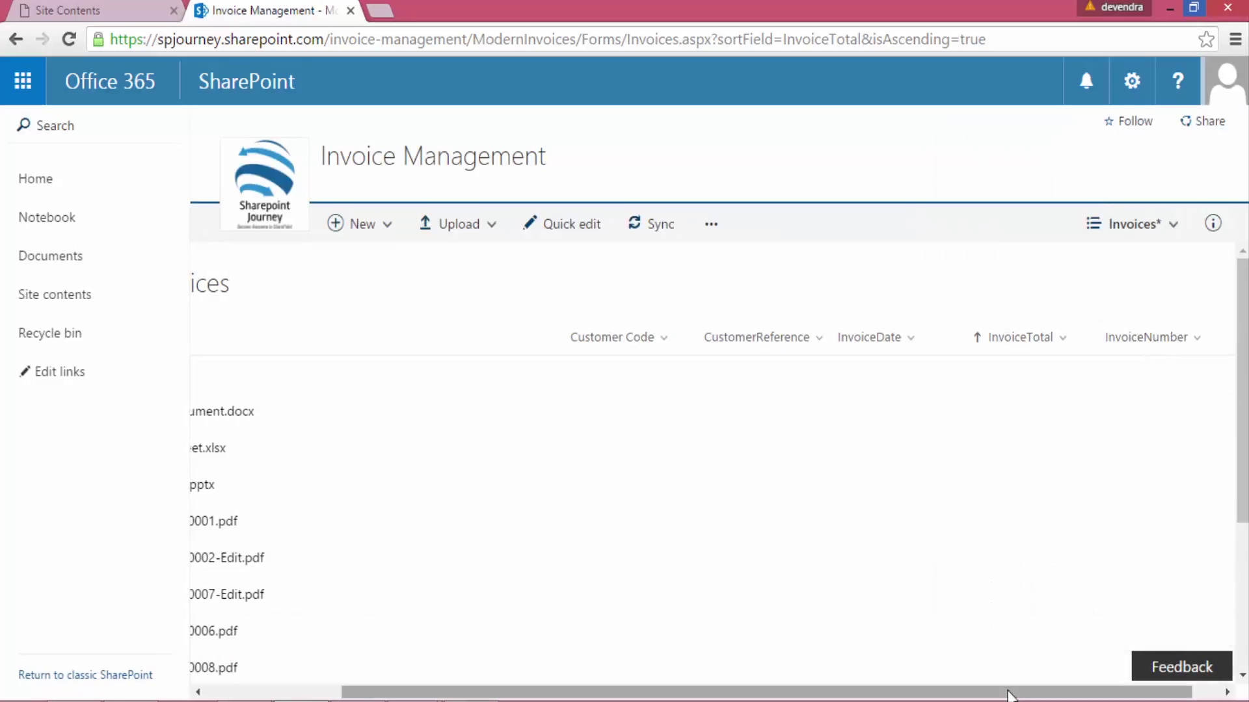
drag(1009, 692, 975, 683)
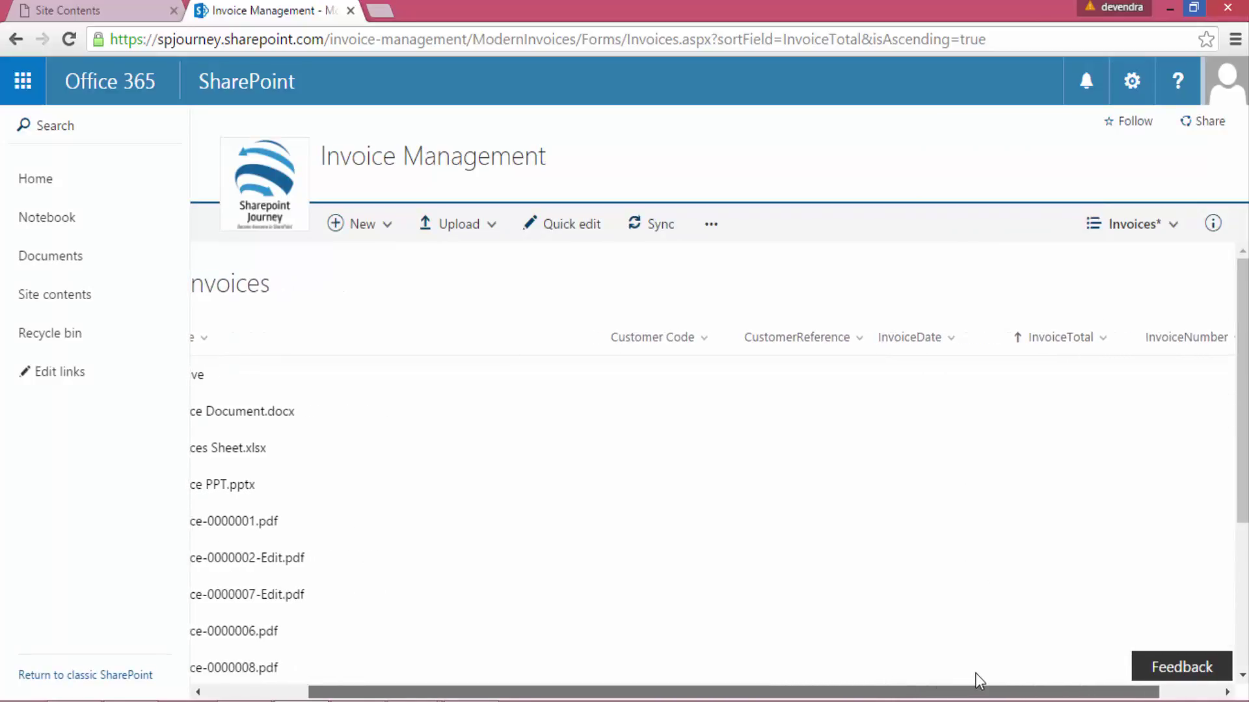
click(856, 341)
mouse_move(982, 535)
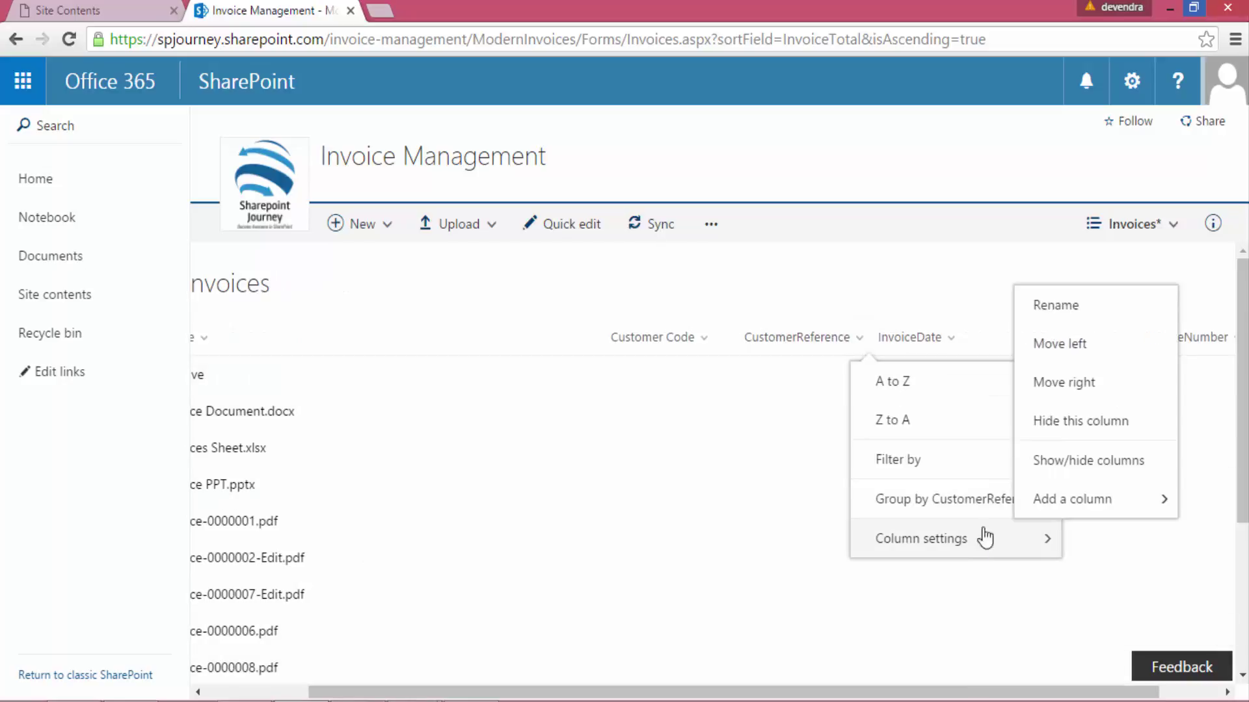
click(1068, 303)
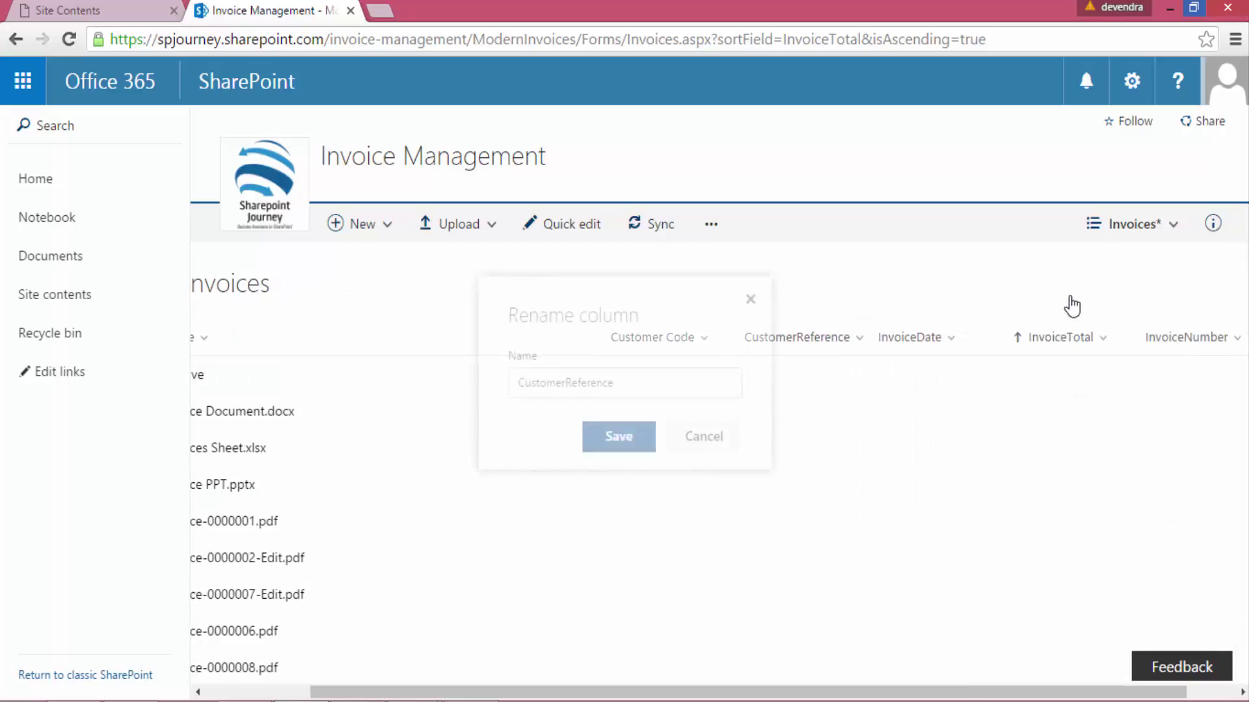
click(567, 389)
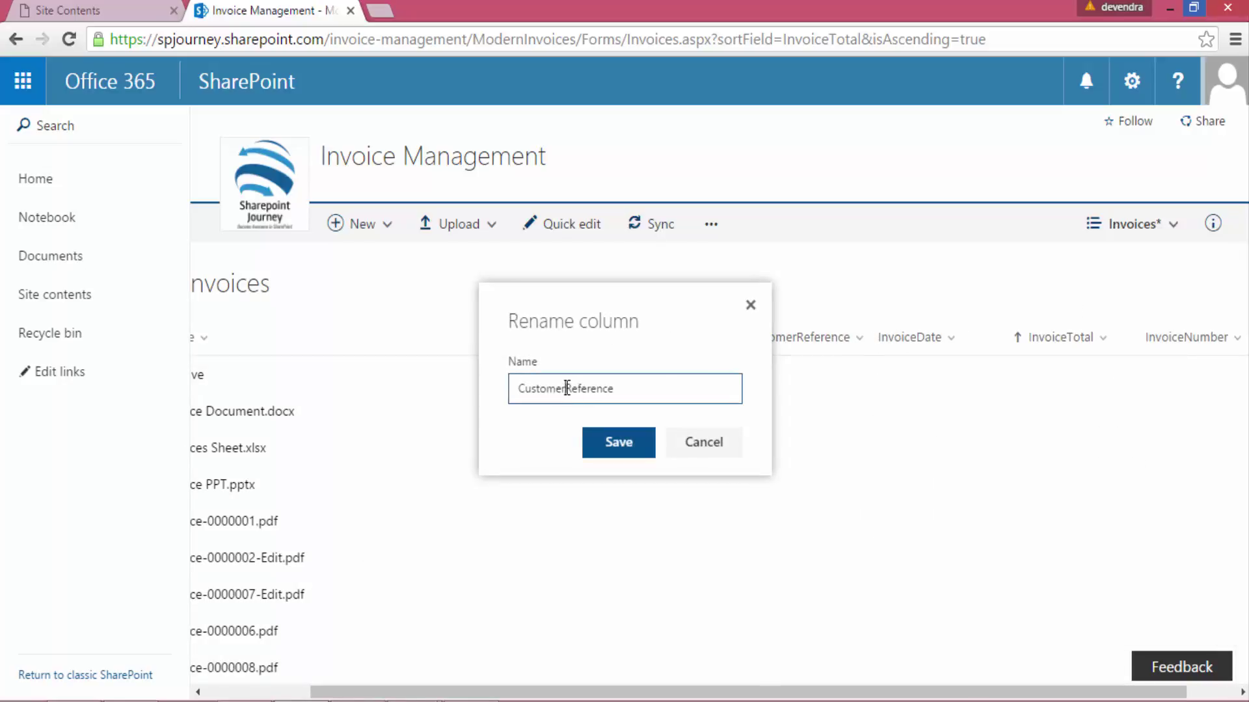
click(615, 442)
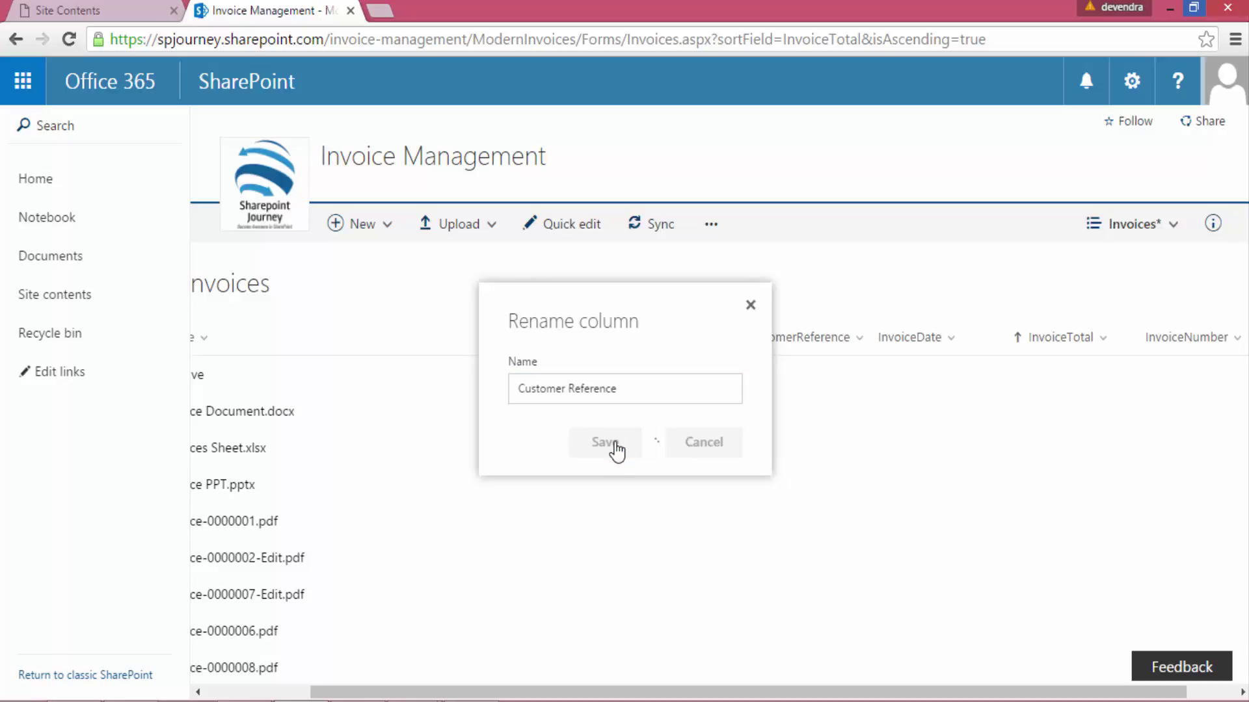
Rename the InvoiceDate column as "Invoice Date" and save the new name
click(950, 338)
click(1026, 540)
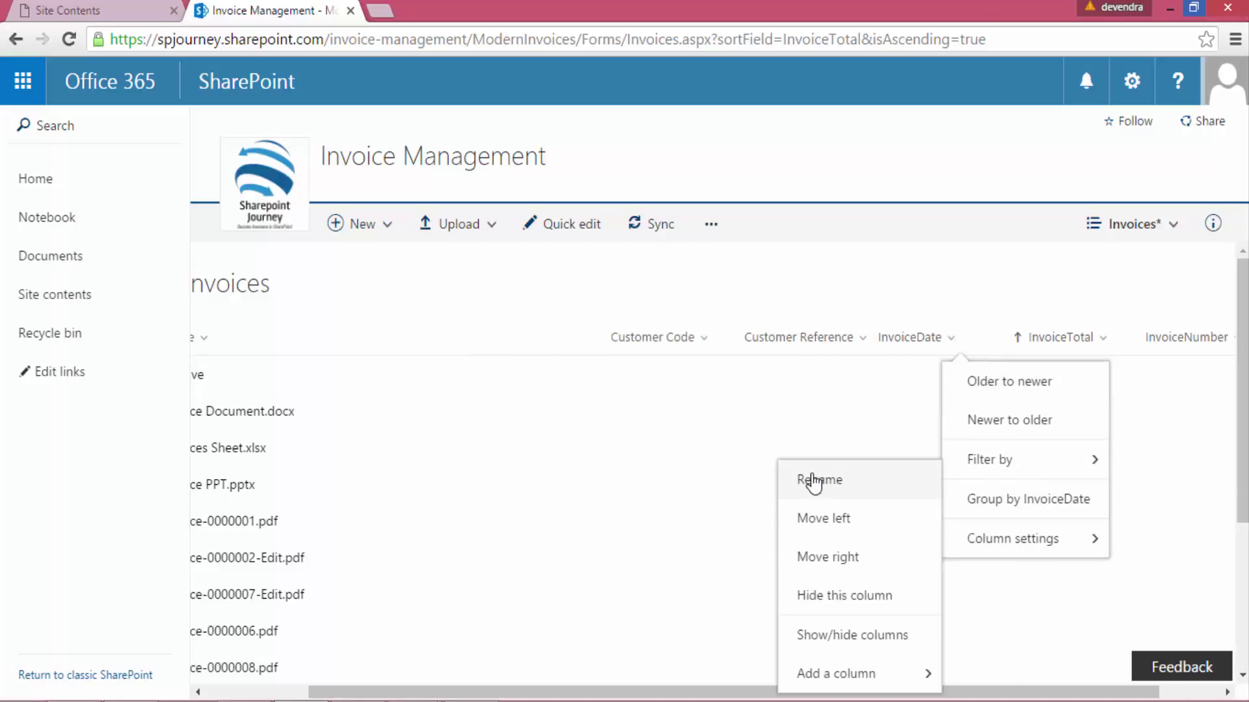
click(814, 481)
click(550, 389)
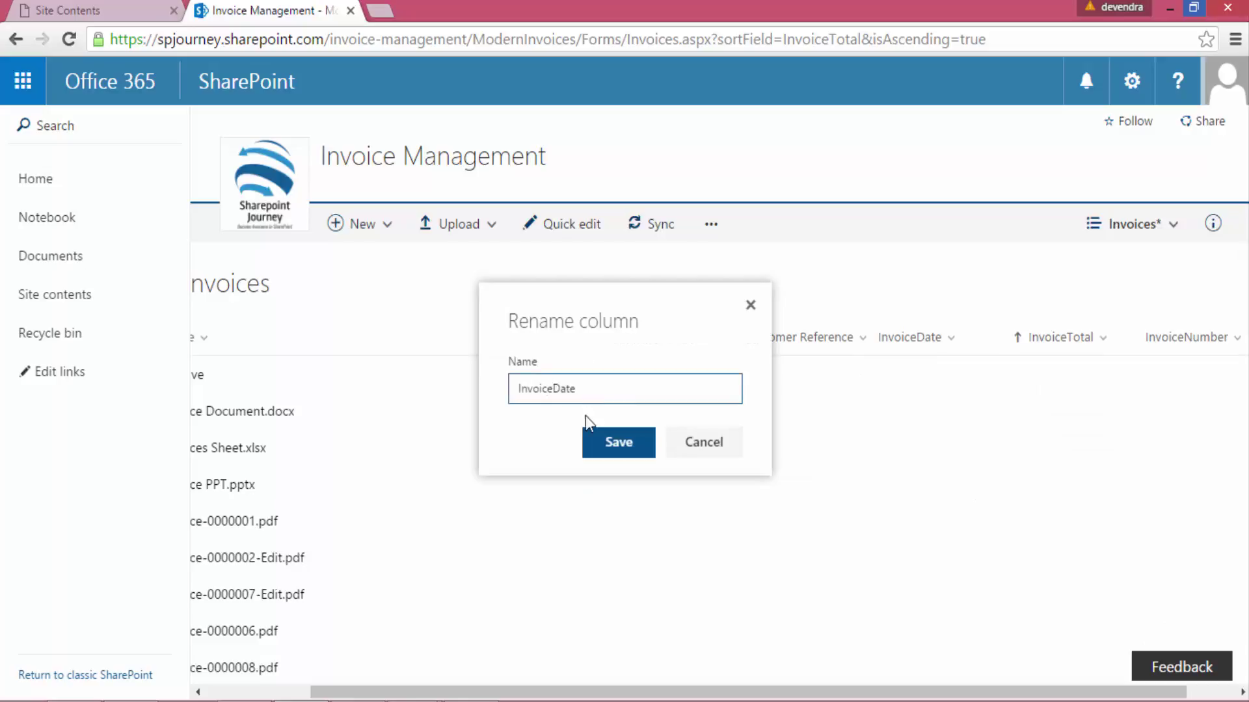
click(627, 450)
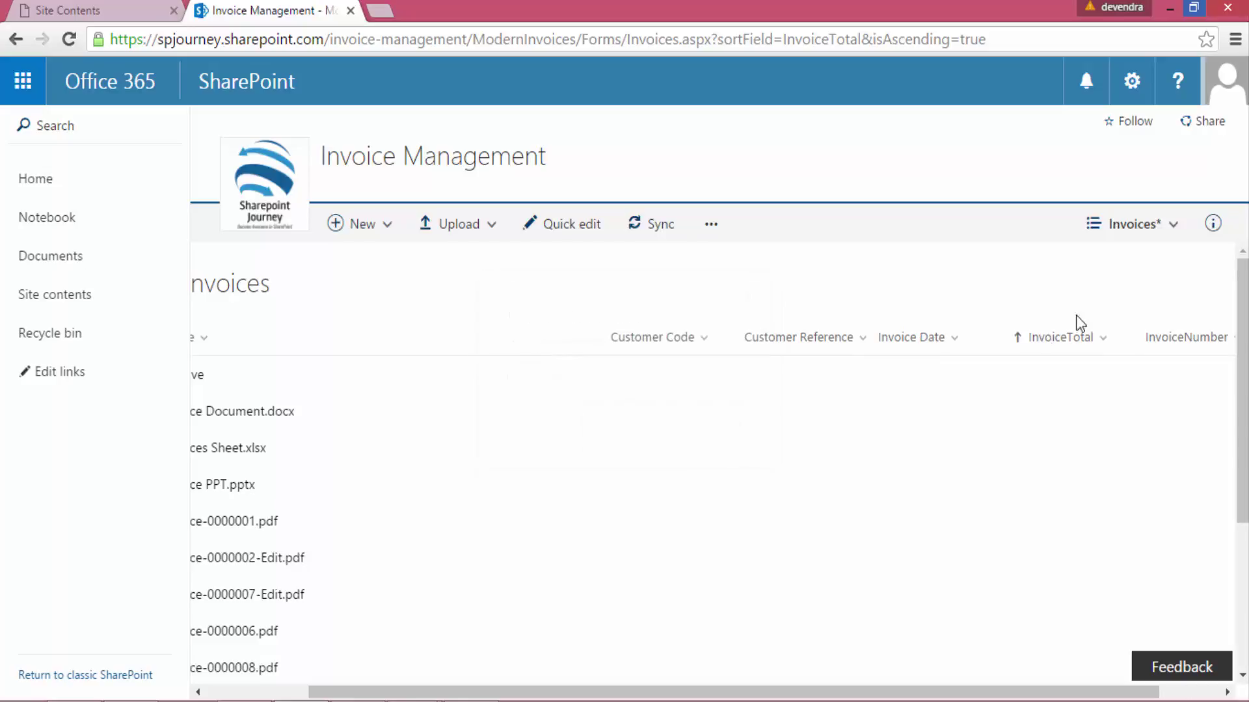
Rename the InvoiceTotal column as "Invoice Total" and save the new name
click(1104, 338)
click(1161, 537)
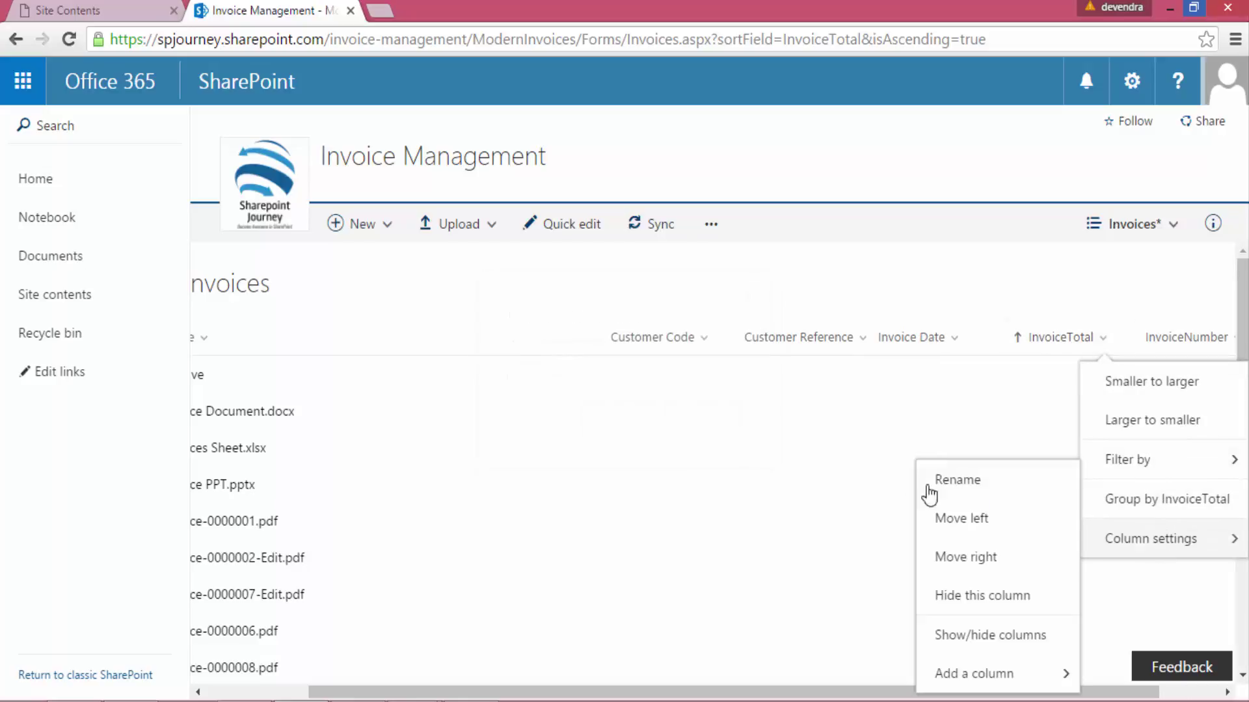
click(954, 481)
click(554, 389)
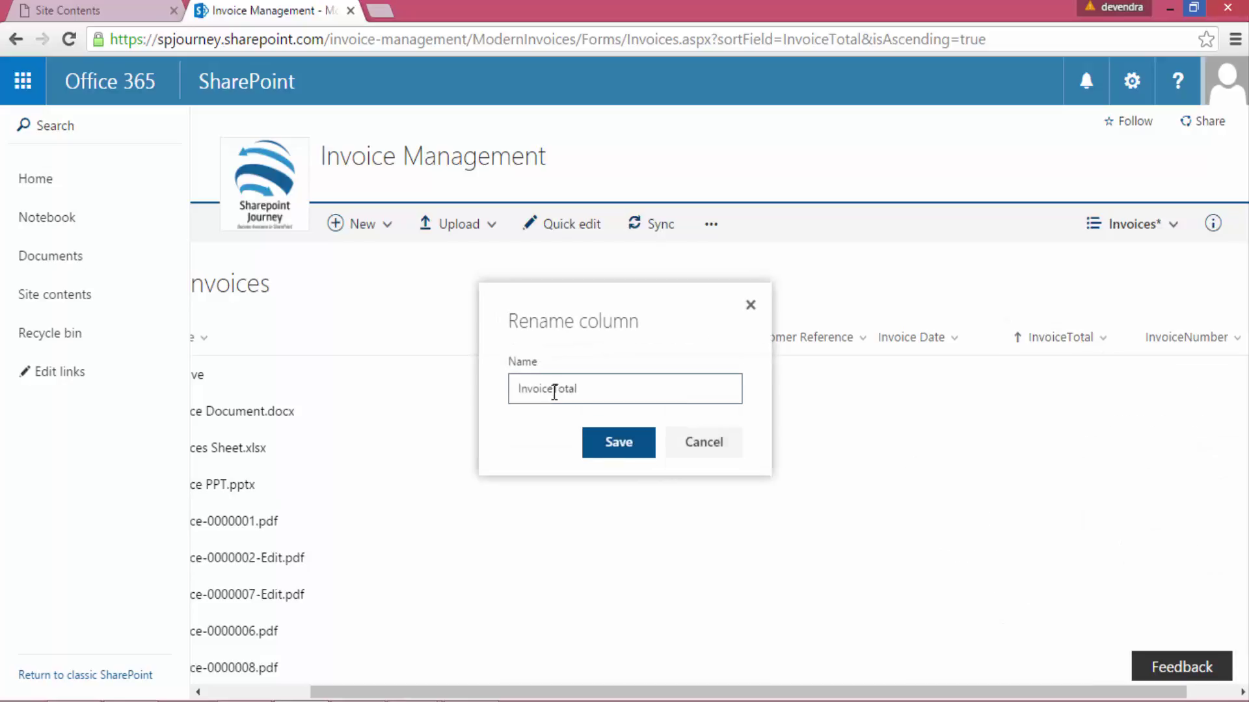
click(614, 443)
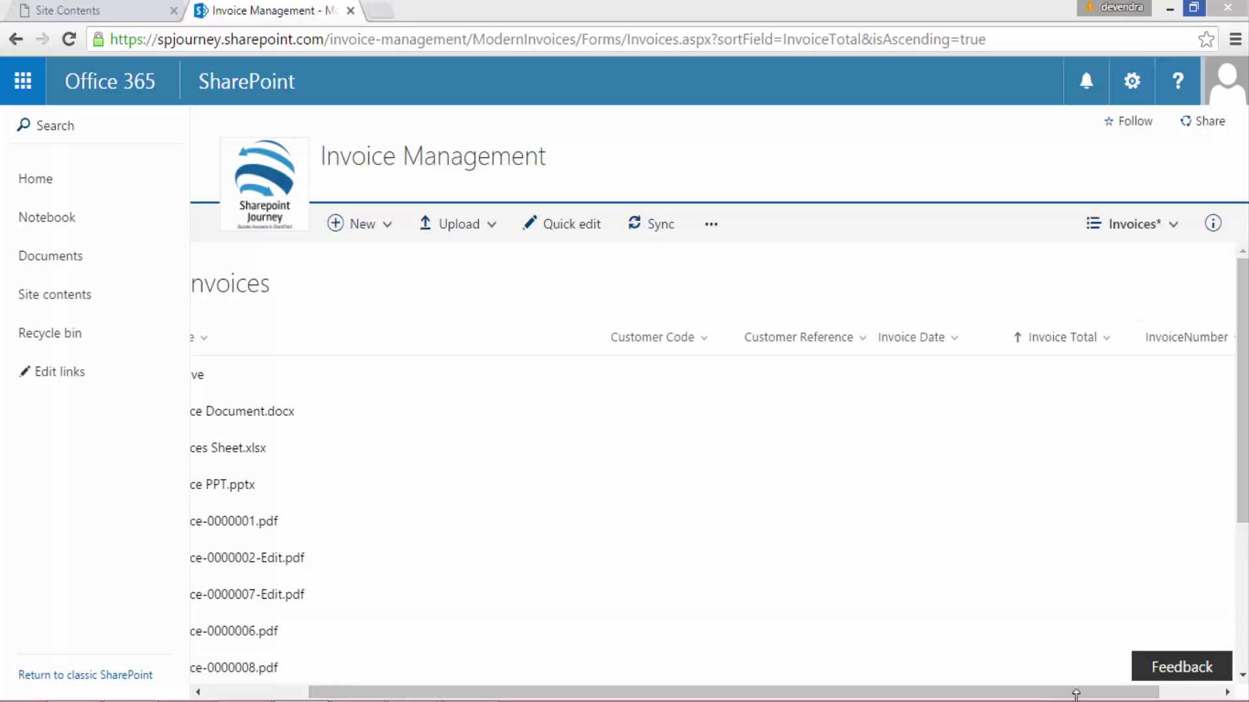
Rename the InvoiceNumber column as "Invoice Number" and save the new name
drag(1135, 694, 1192, 693)
click(1165, 346)
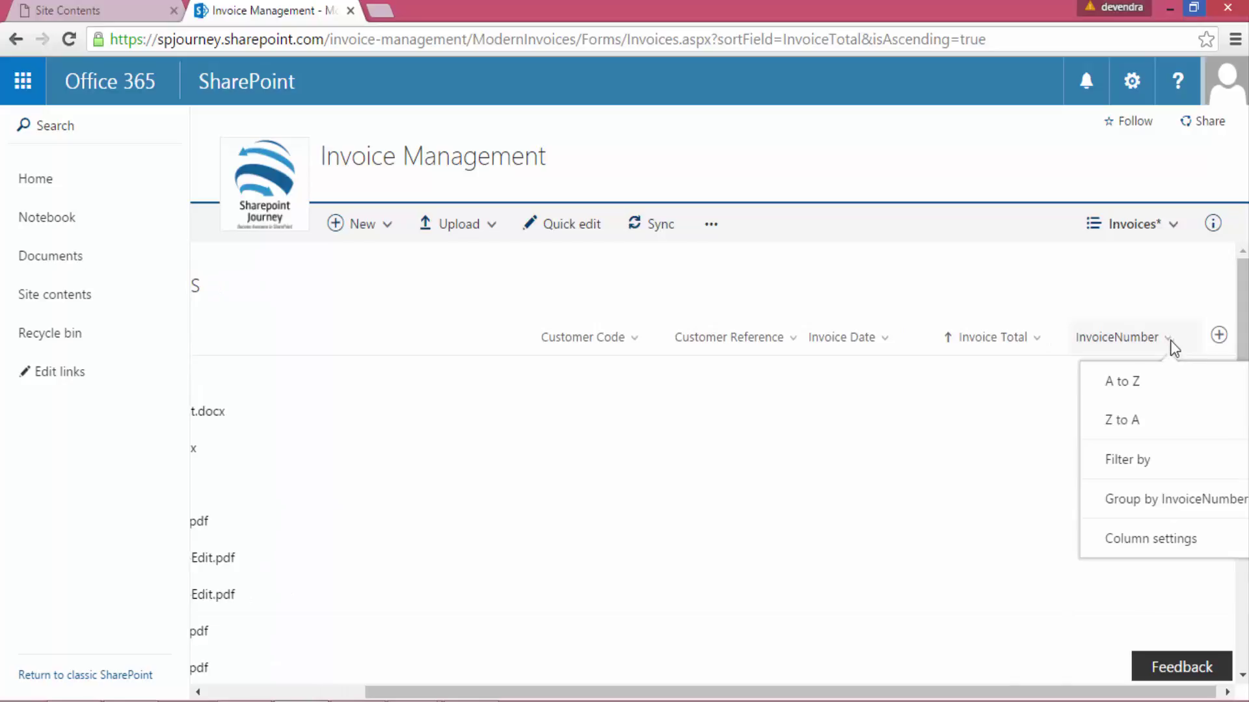
click(1140, 540)
click(991, 518)
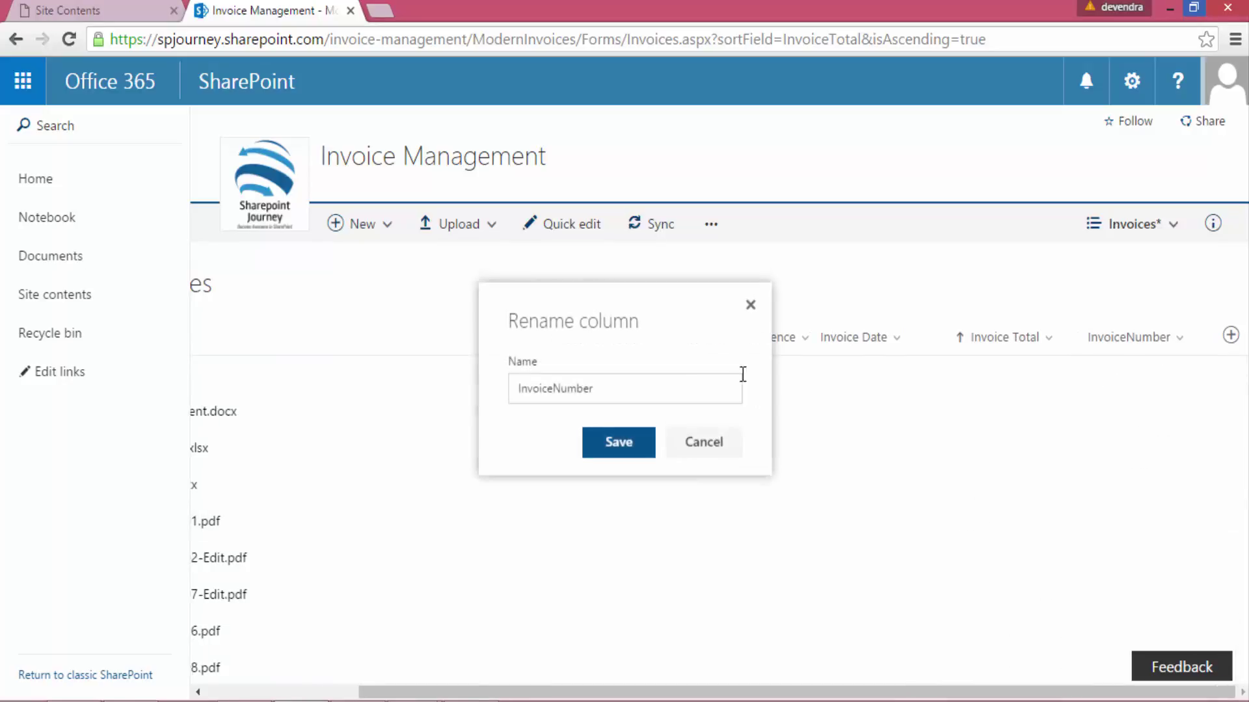
click(556, 389)
click(628, 446)
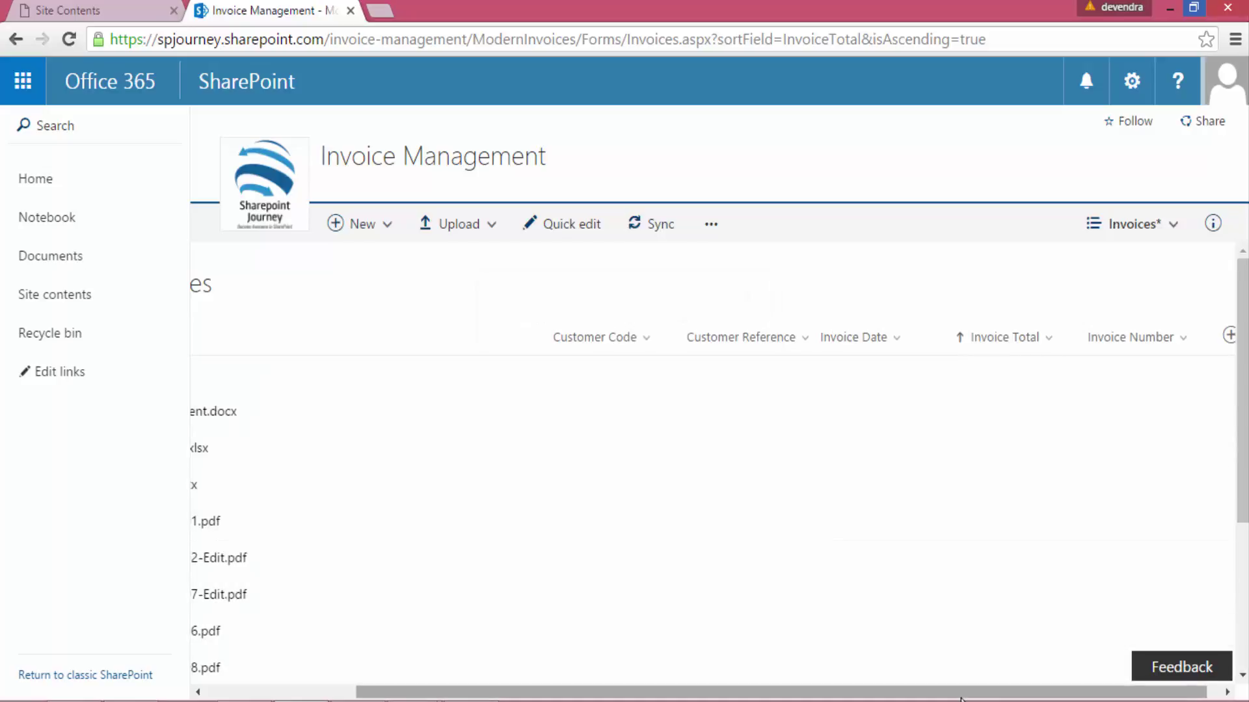
Move the Invoice Total column one place to the right, so that it follows Invoice Number
drag(865, 692, 714, 692)
drag(857, 695, 934, 696)
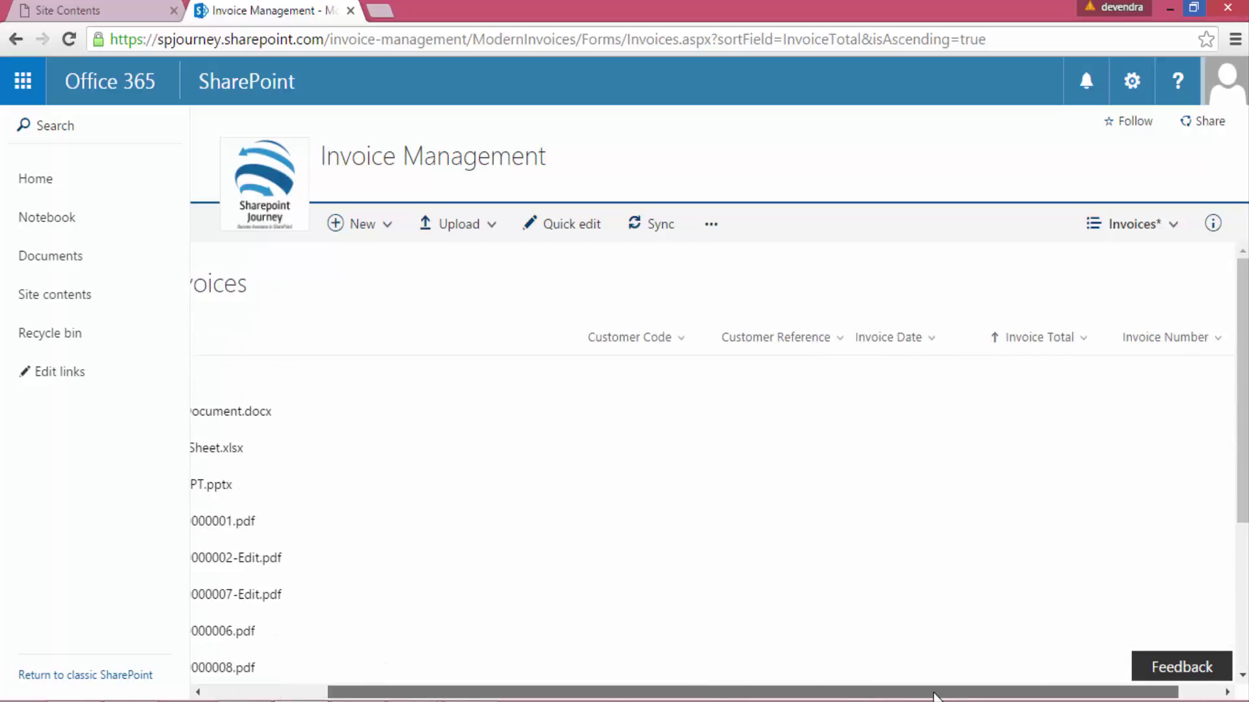
right_click(1071, 348)
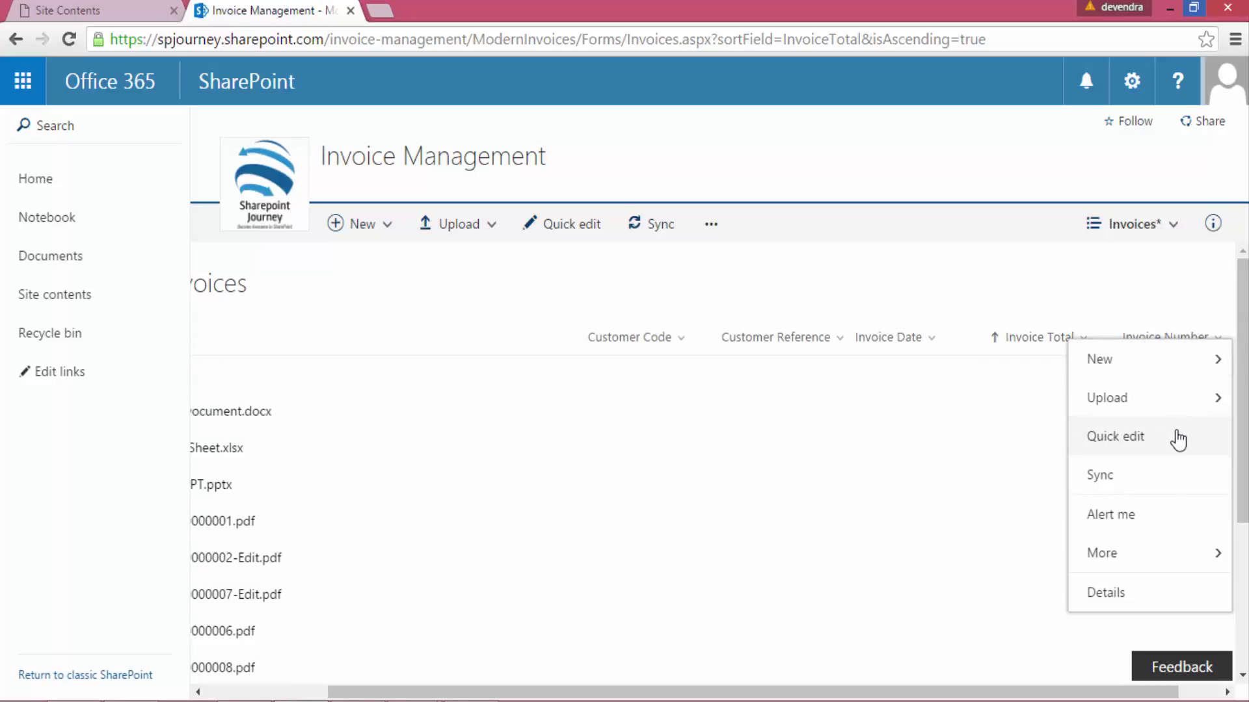
click(1108, 447)
click(1081, 345)
mouse_move(1138, 544)
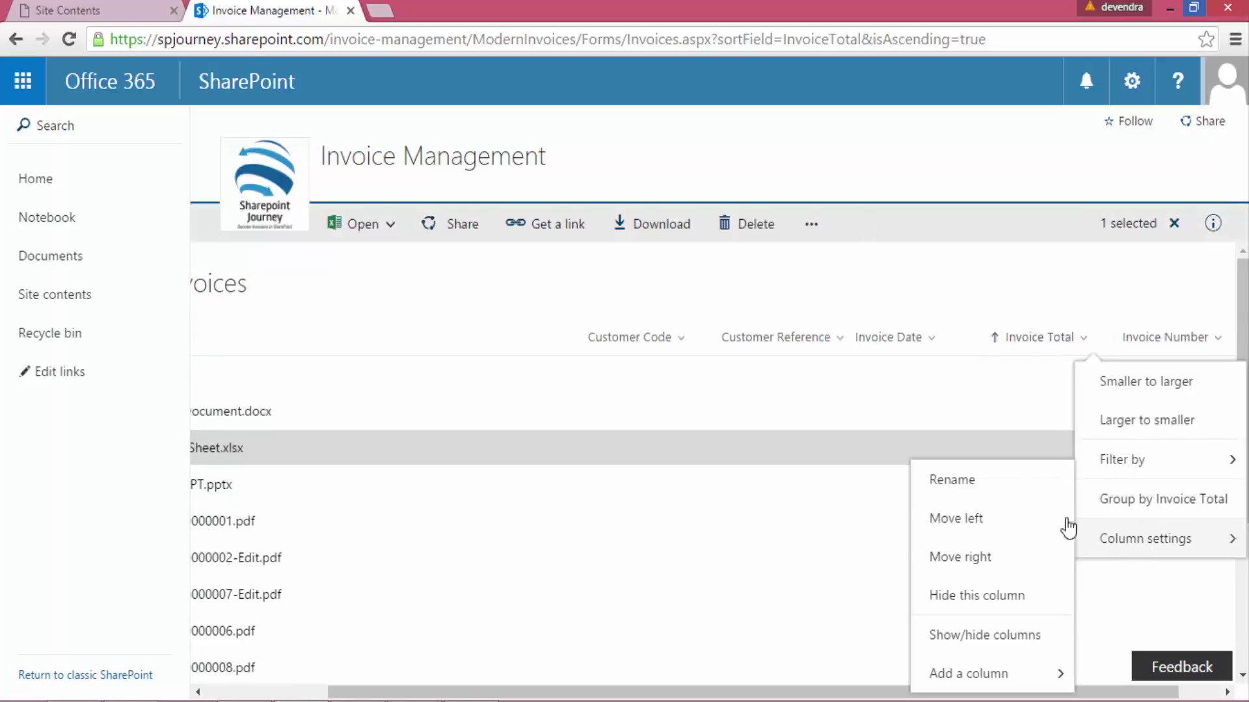
click(977, 558)
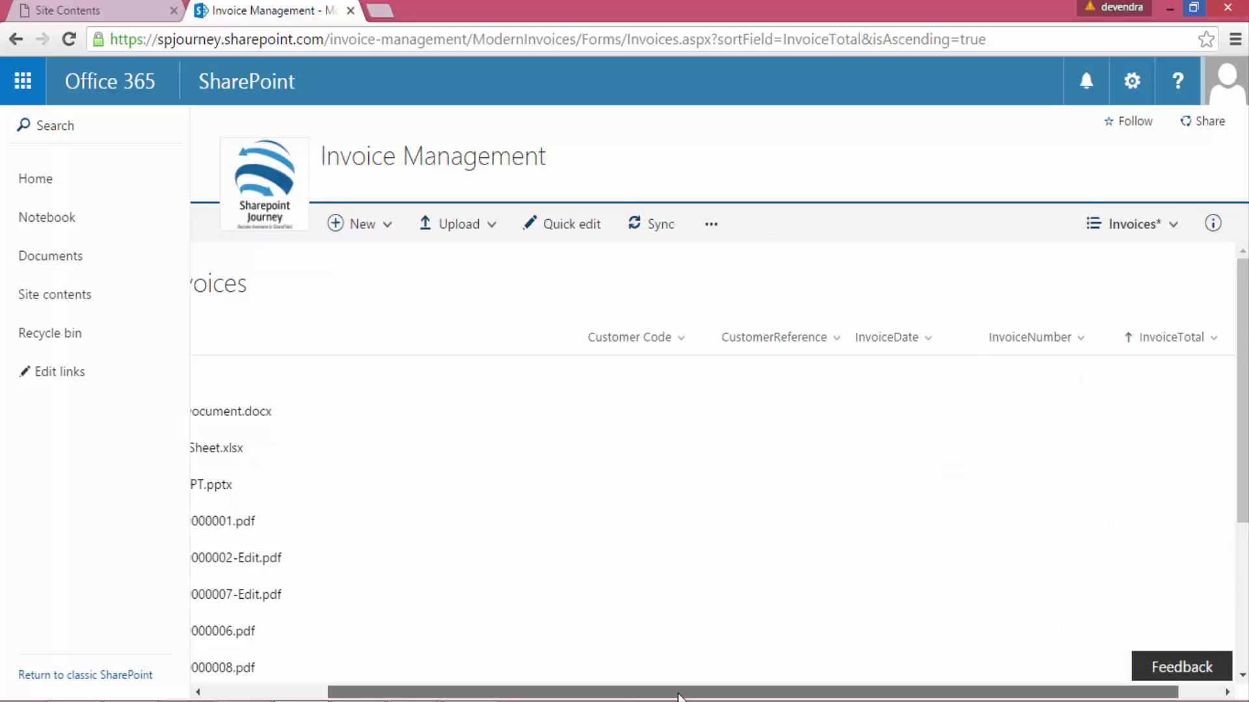
Save the changed column layout to the Invoices view
drag(560, 692, 726, 691)
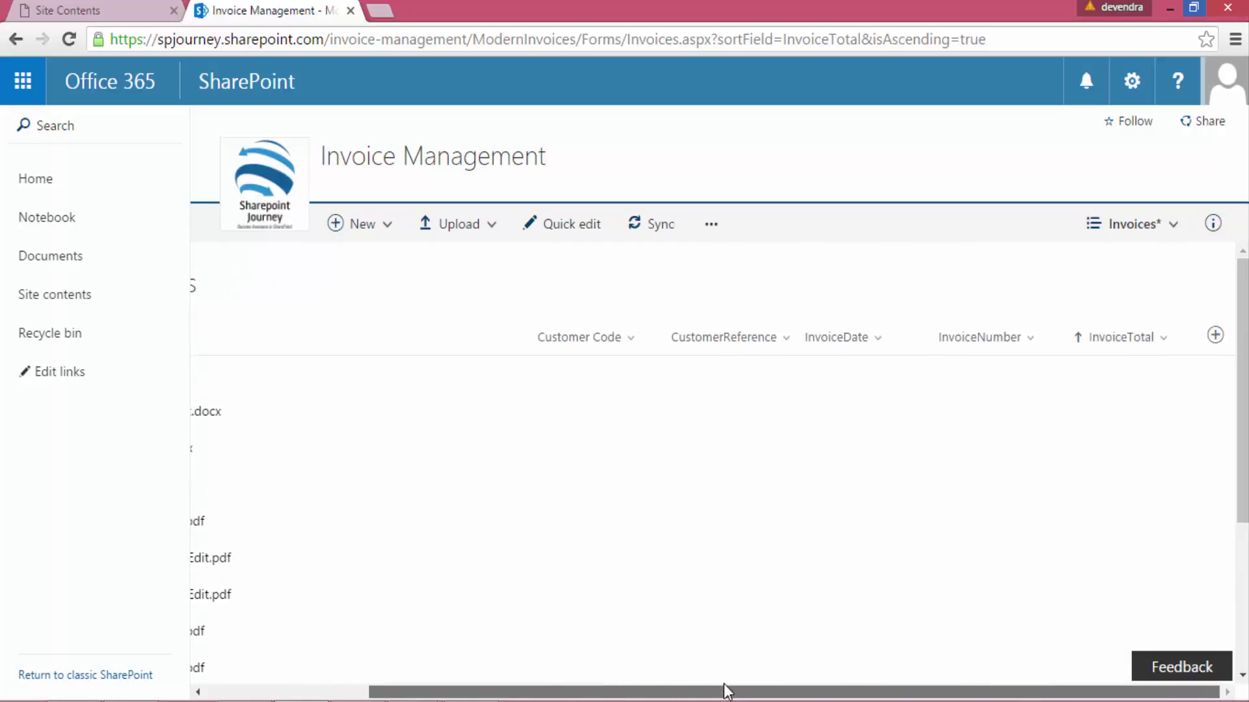
click(1159, 227)
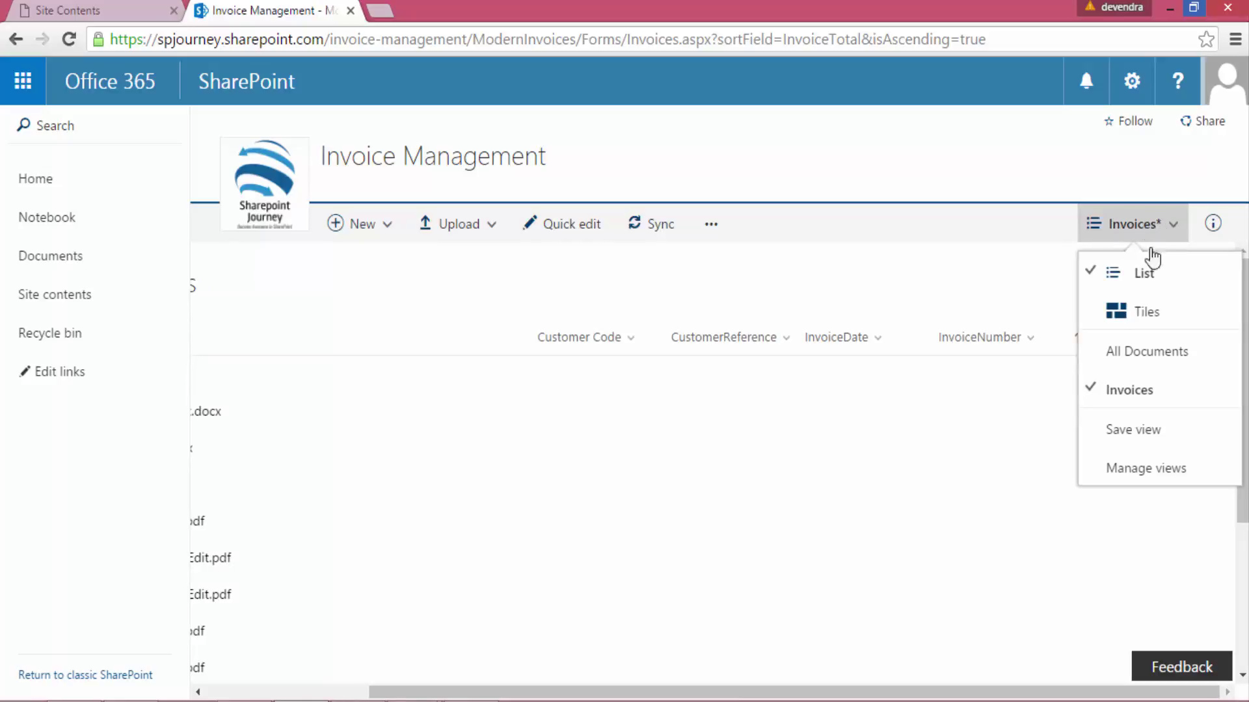
click(1156, 428)
click(603, 452)
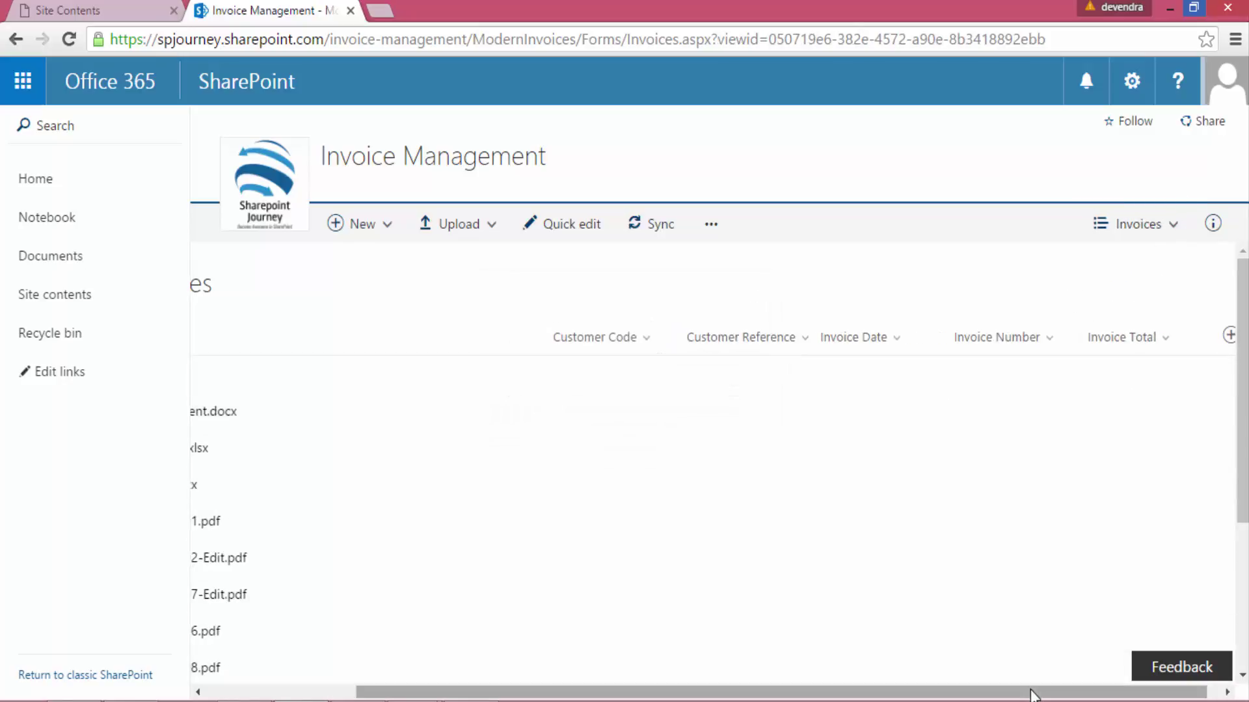
drag(1032, 691, 1125, 653)
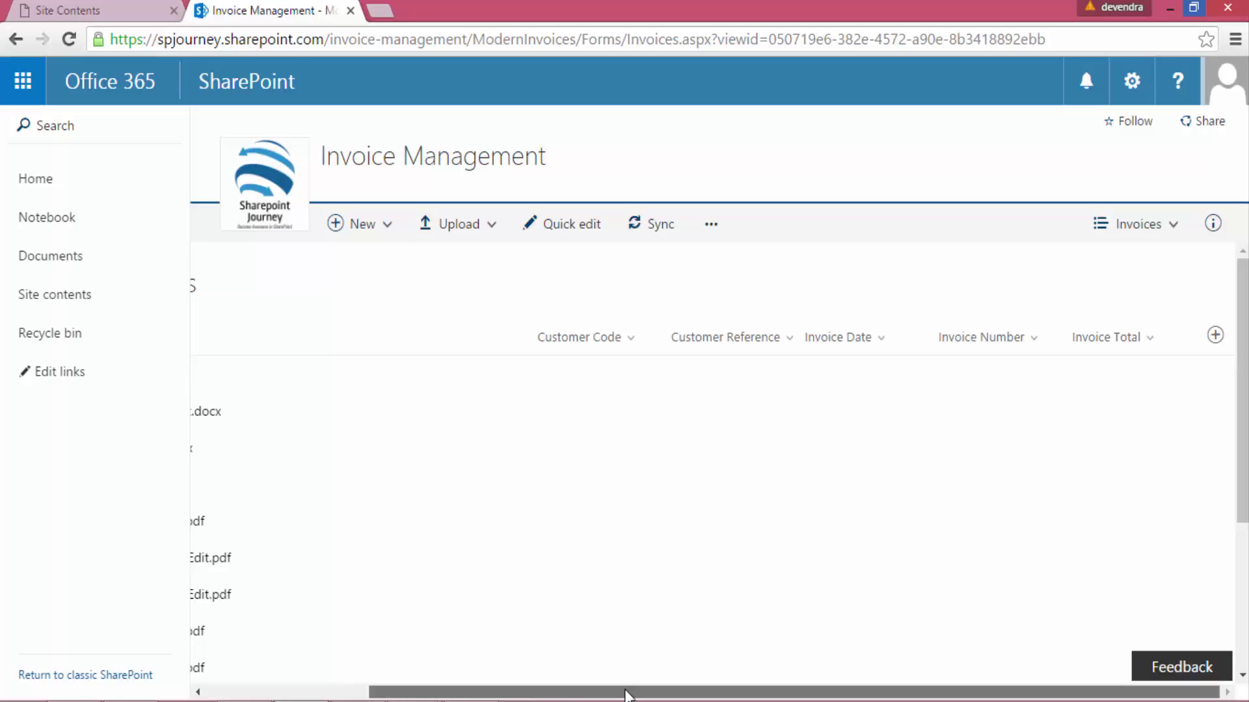
click(1151, 340)
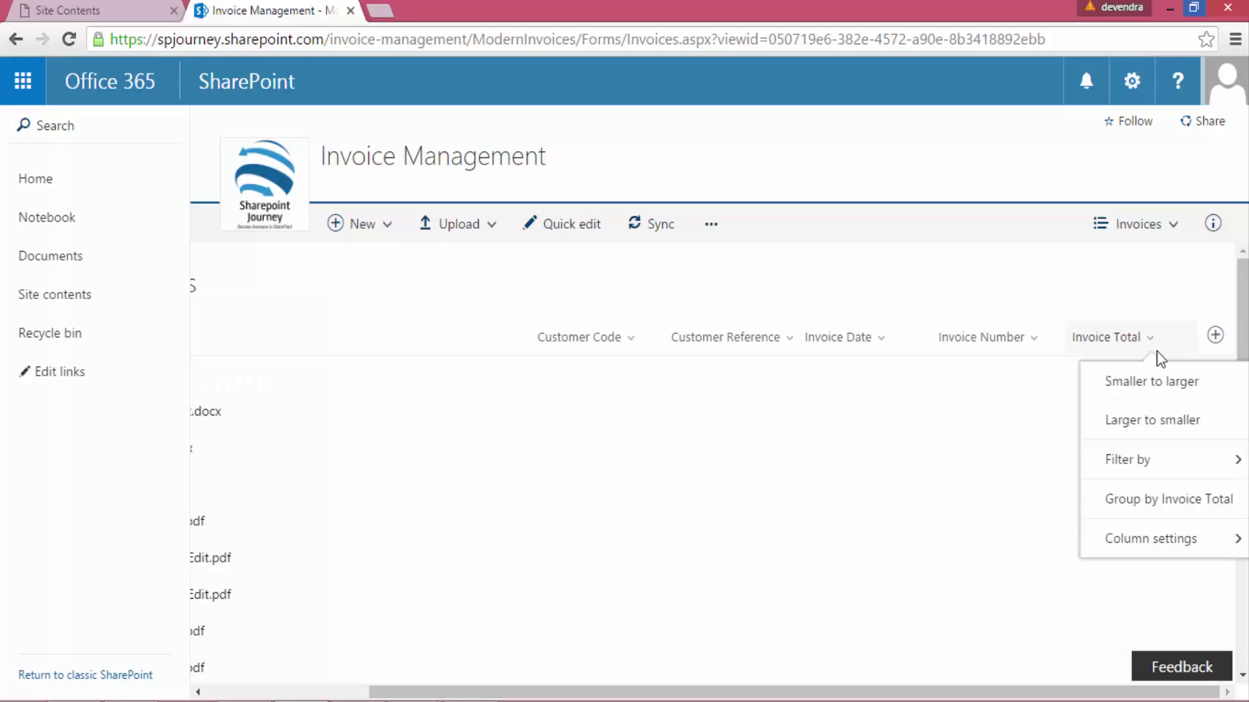
mouse_move(1176, 553)
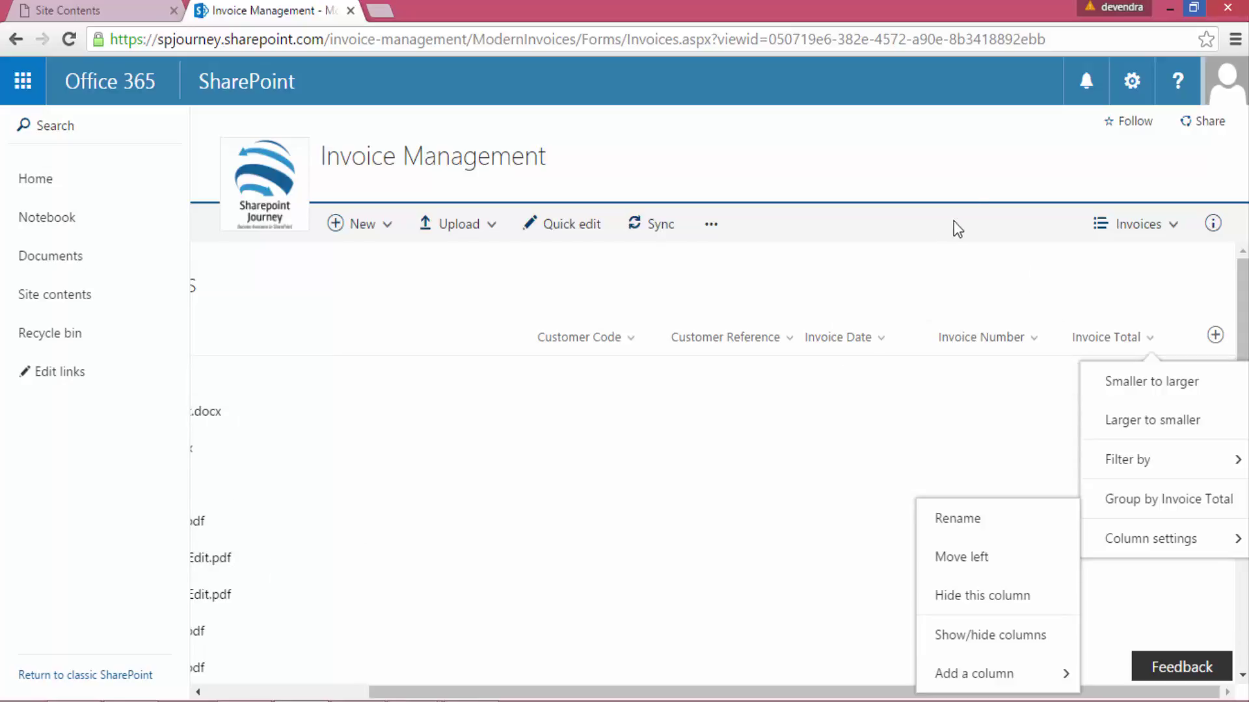
click(989, 164)
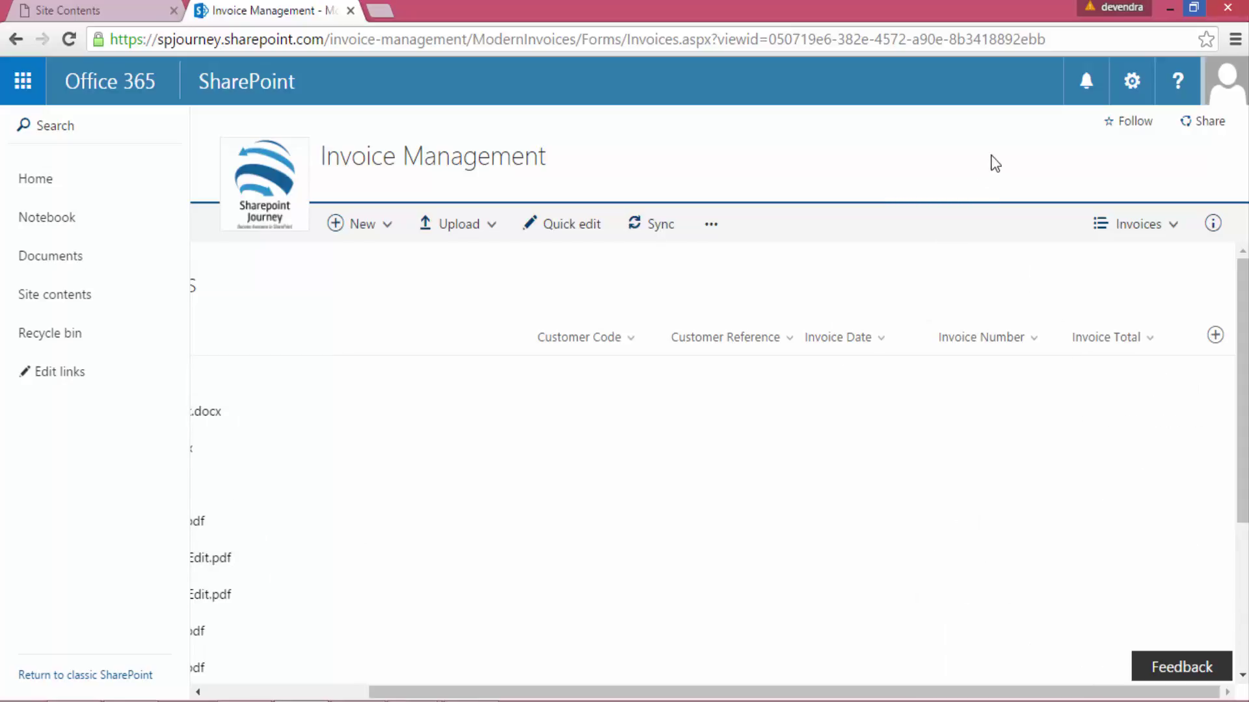
In the library settings, make the Customer Code column require information and save the column
click(1133, 83)
click(1081, 268)
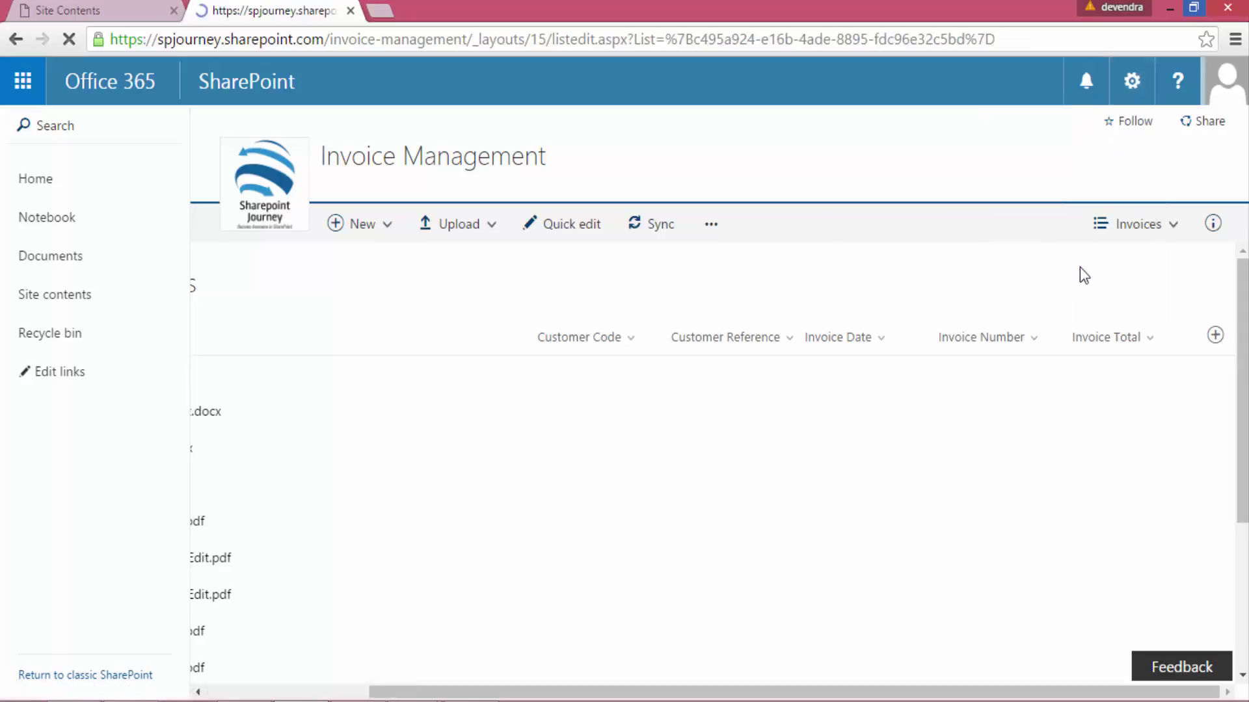
scroll(472, 596, down, 5)
scroll(471, 594, down, 2)
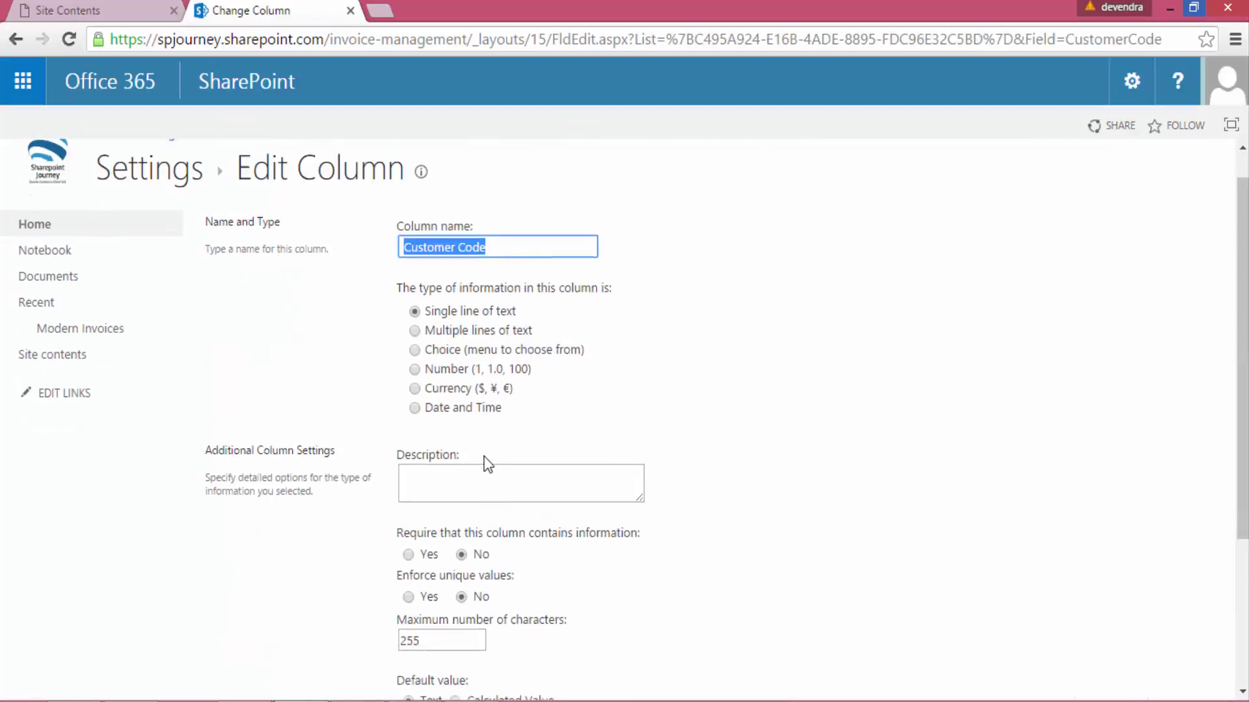
scroll(262, 424, down, 3)
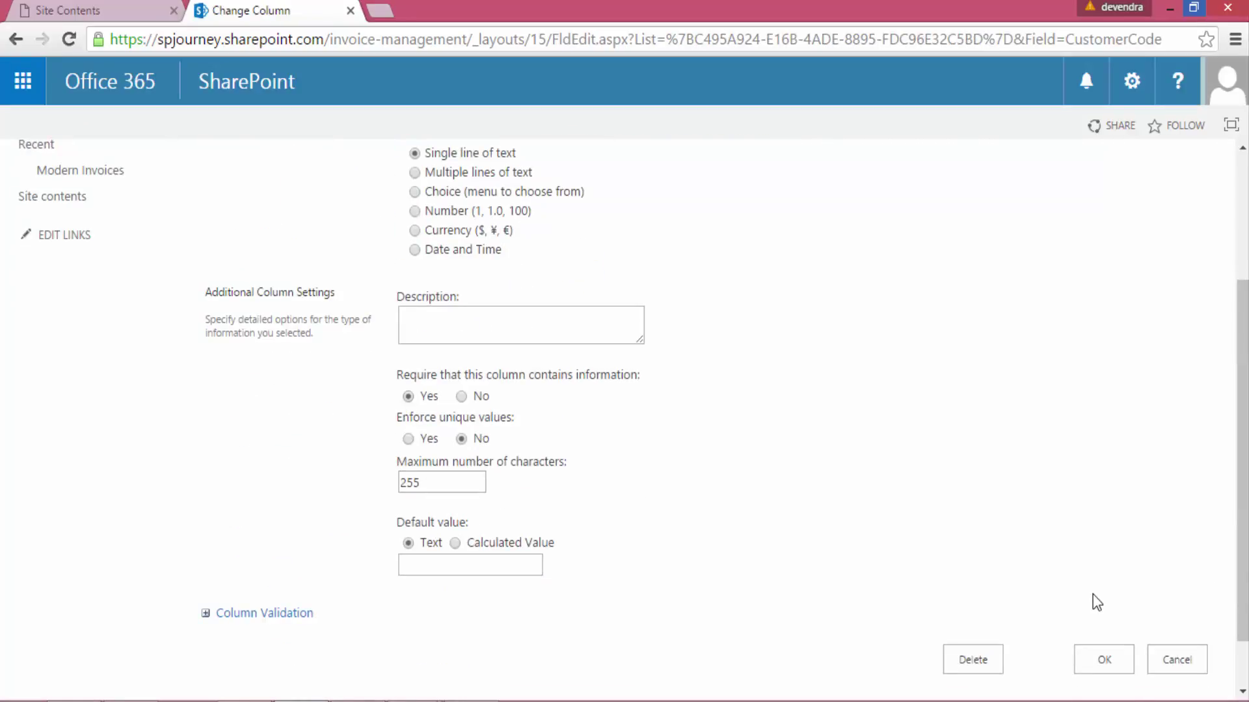
click(1104, 659)
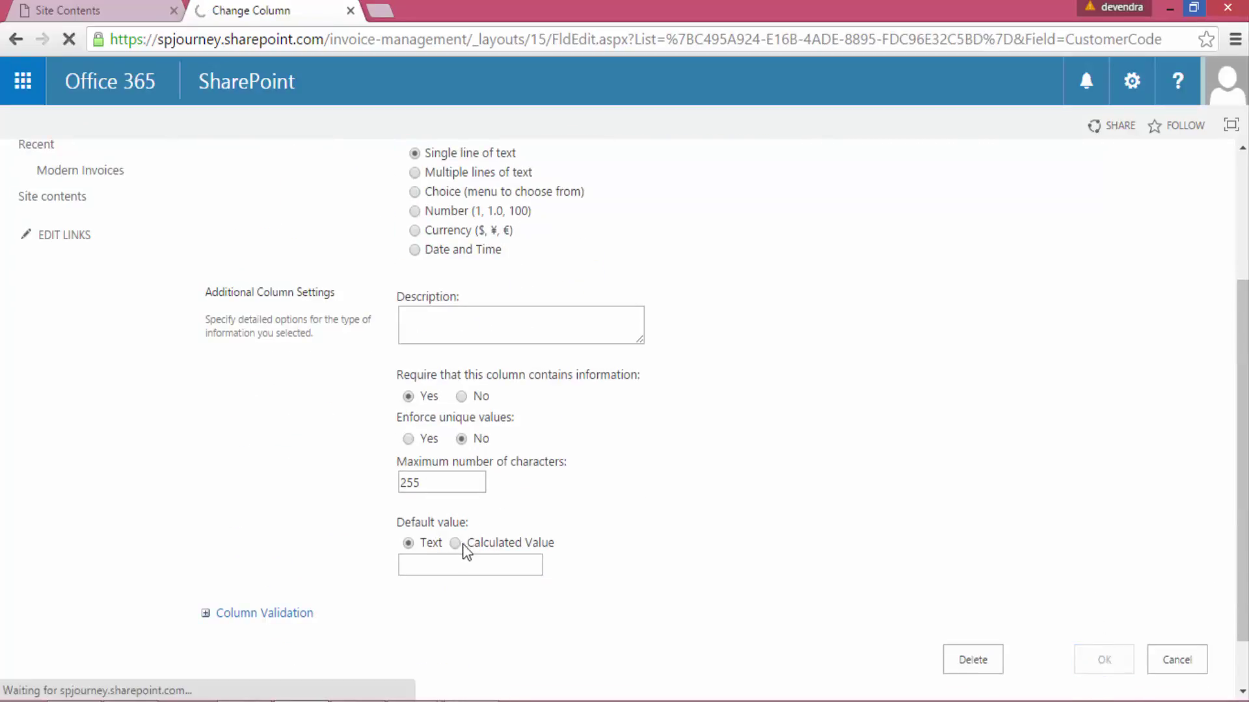
Make the Customer Reference column require information and save the column
scroll(320, 551, down, 8)
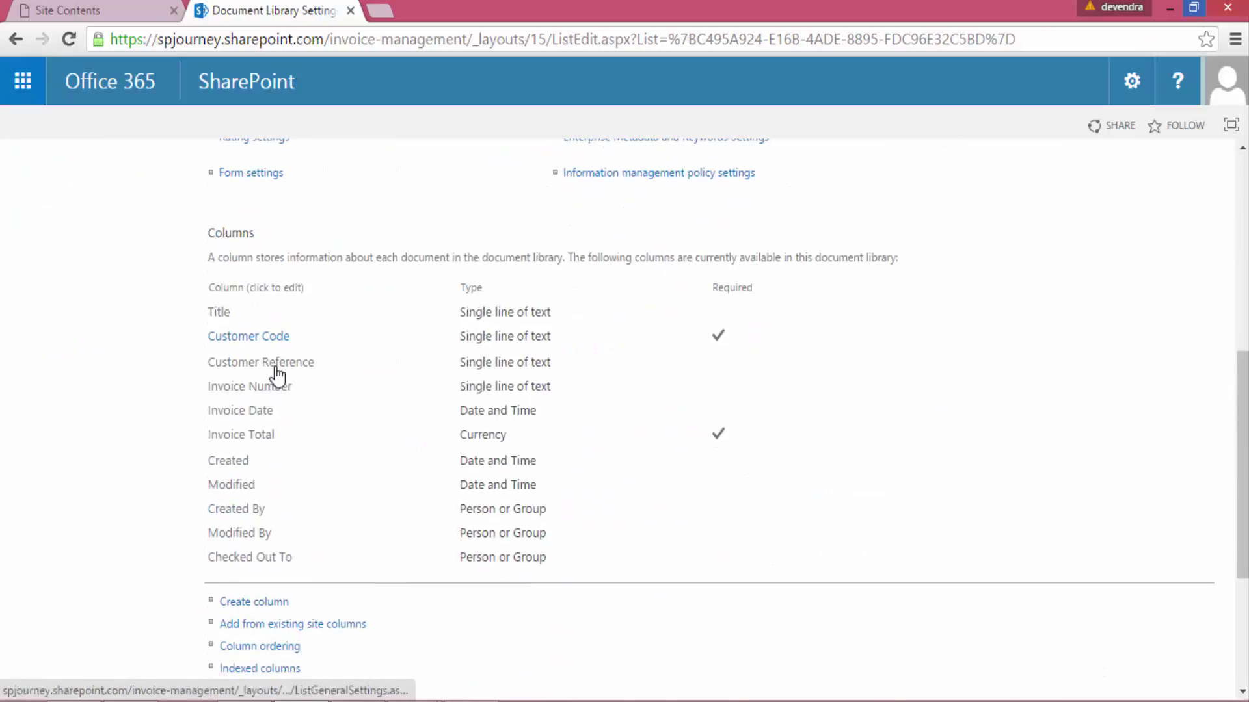
click(279, 375)
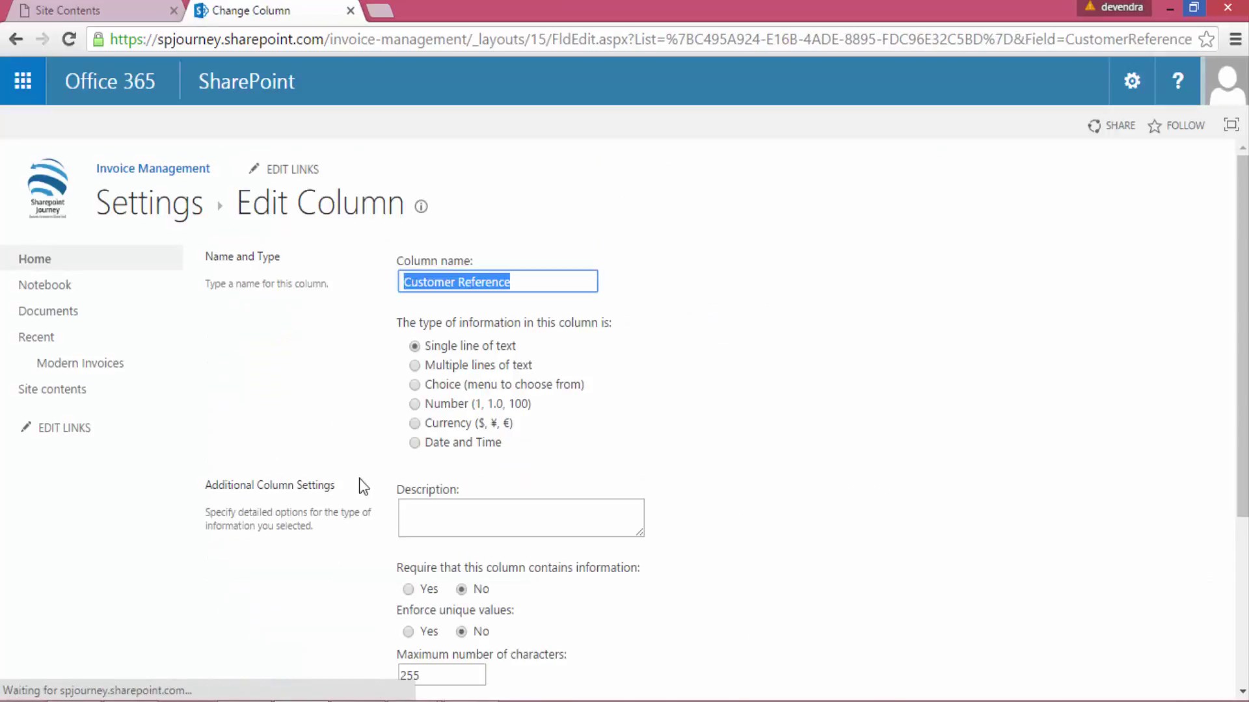
scroll(359, 481, down, 4)
click(1120, 598)
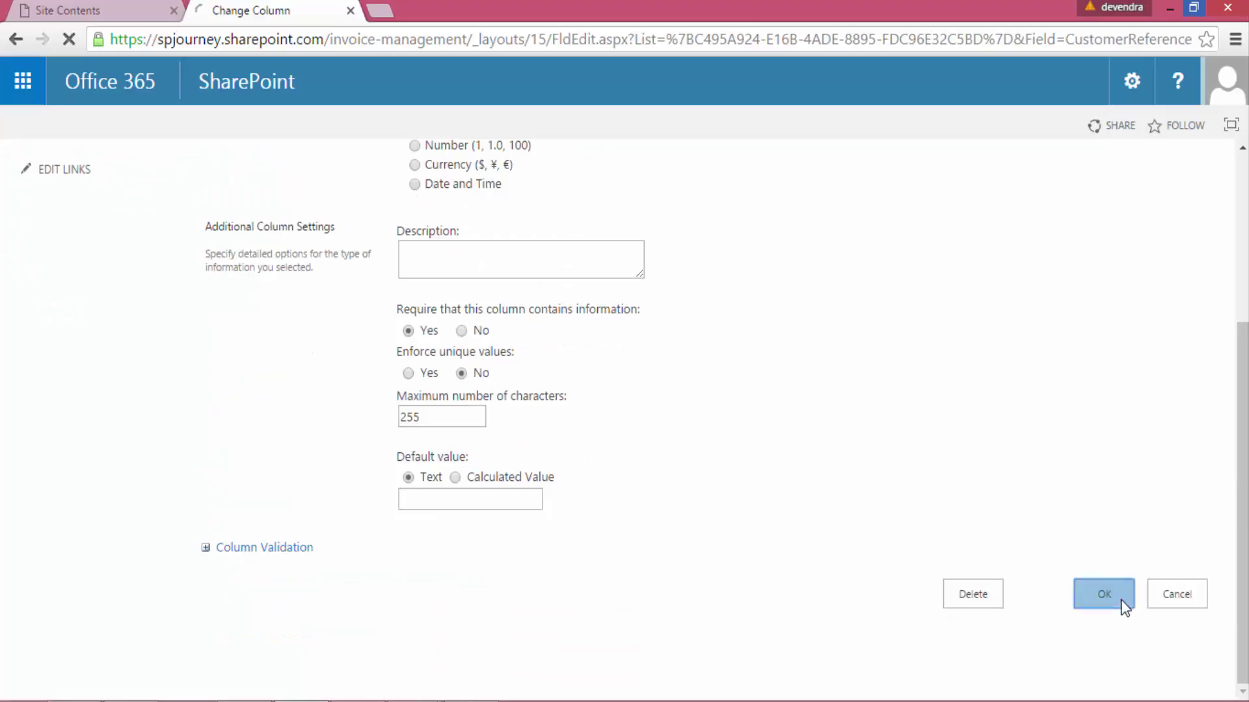
Make the Invoice Number column require information and save the column
scroll(275, 474, down, 7)
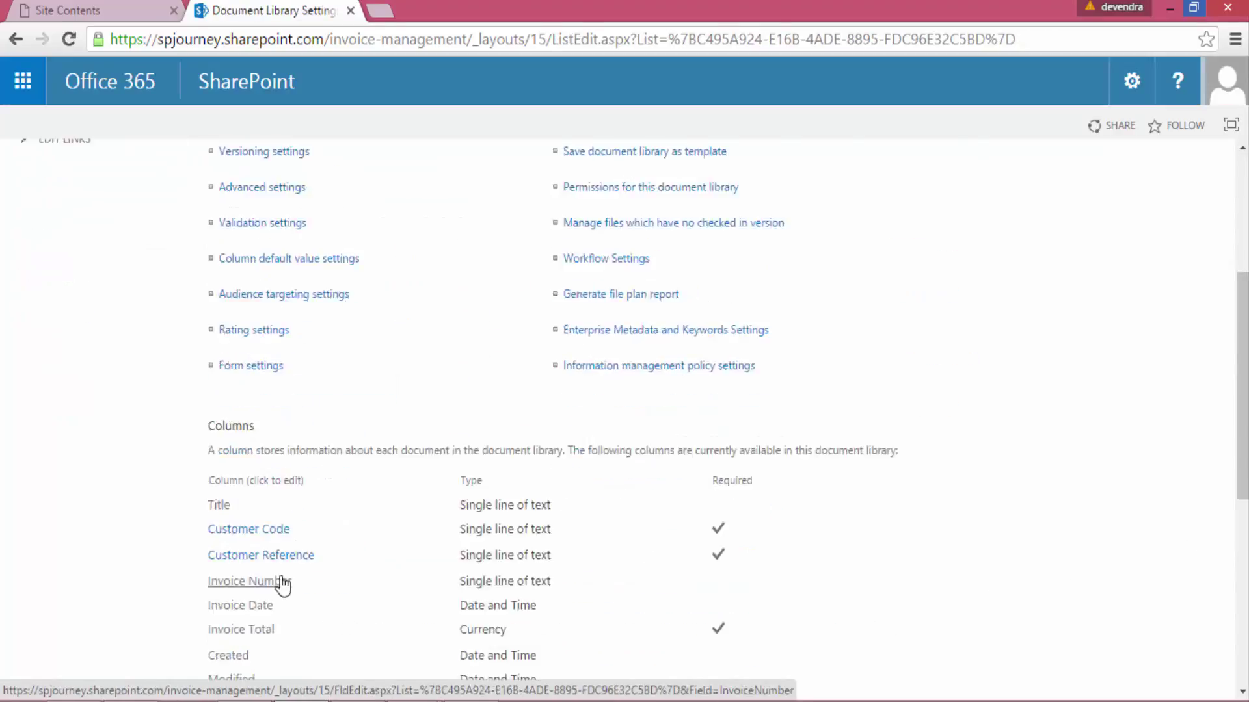
click(264, 390)
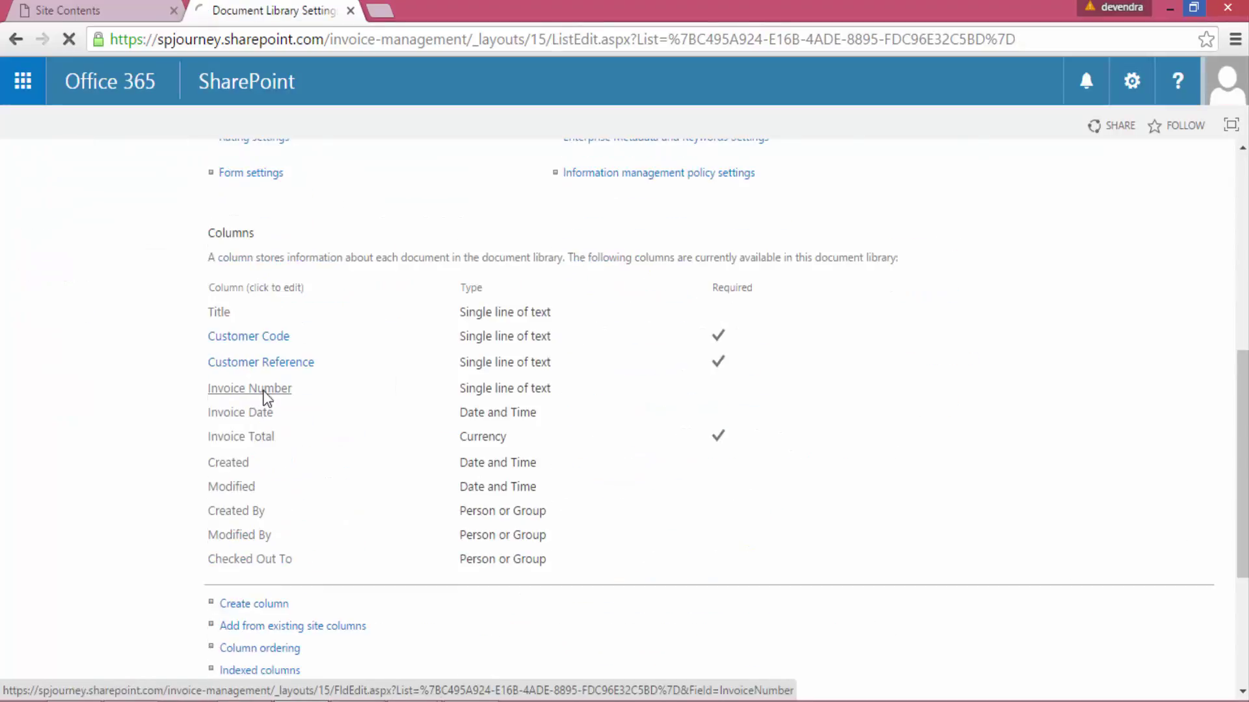
scroll(376, 493, down, 4)
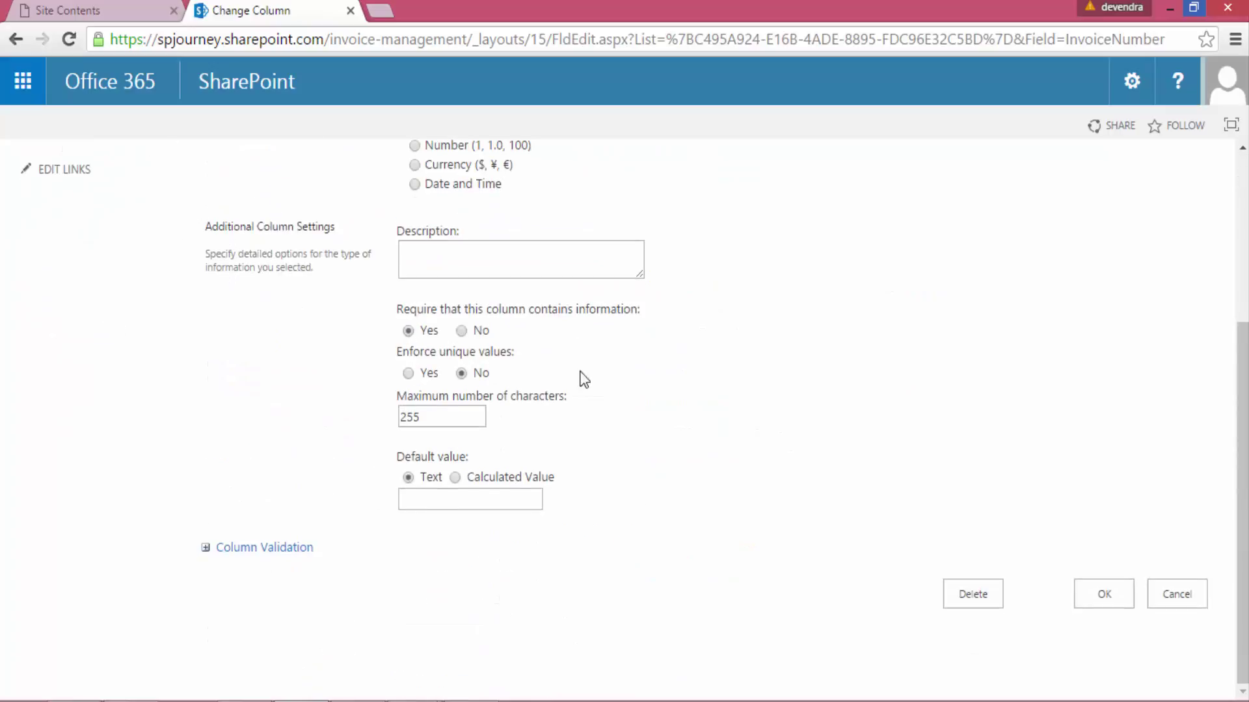
click(1123, 595)
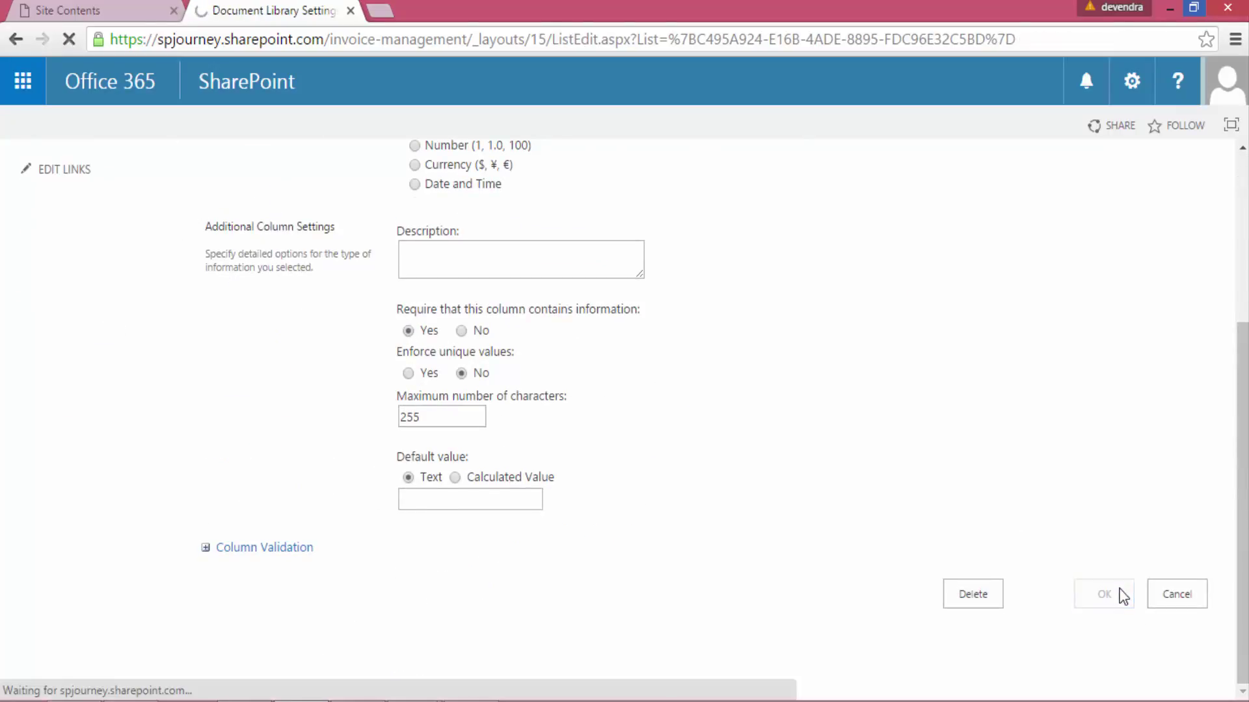
Set the Invoice Date column to require information and save the column
scroll(360, 524, down, 9)
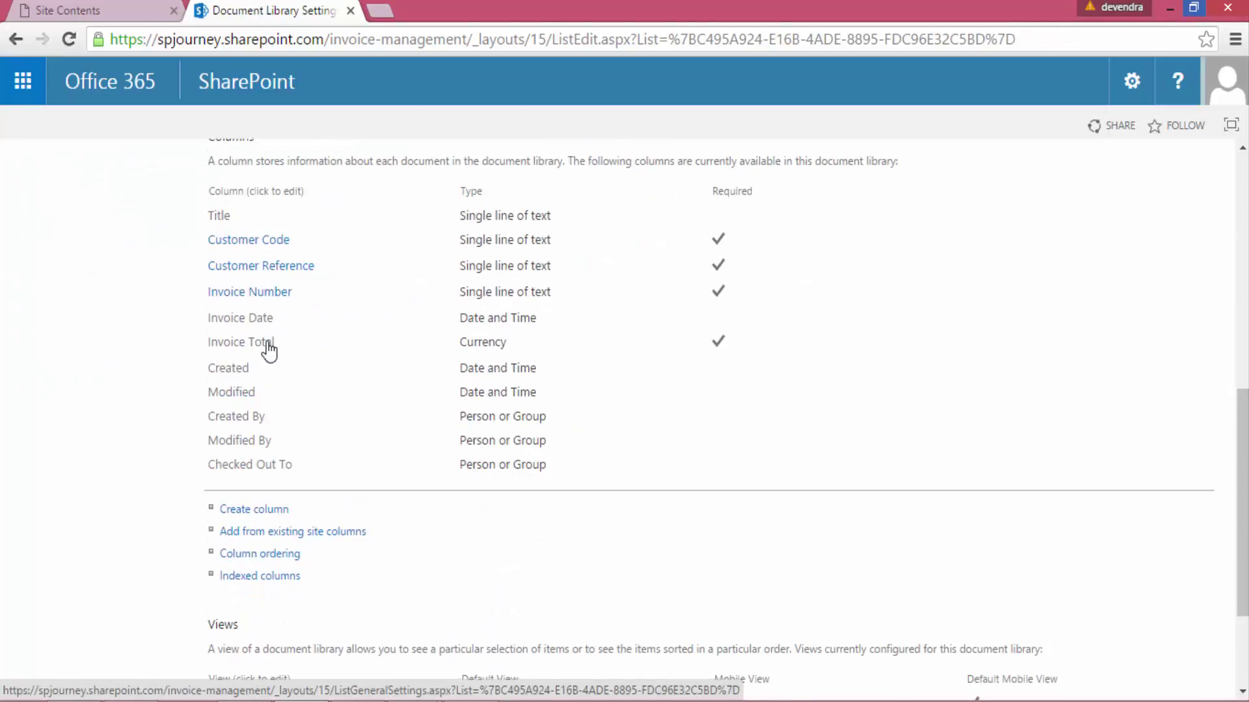
click(263, 342)
scroll(392, 489, down, 4)
scroll(393, 489, down, 1)
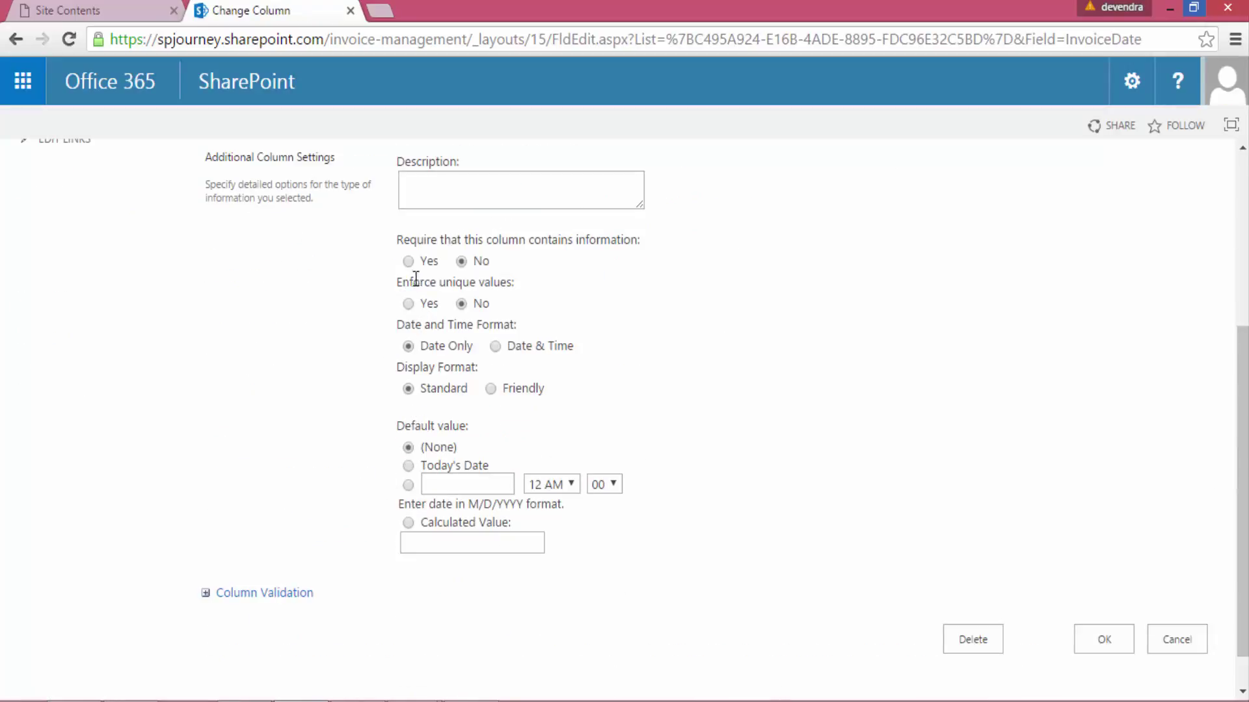
click(407, 261)
click(1115, 646)
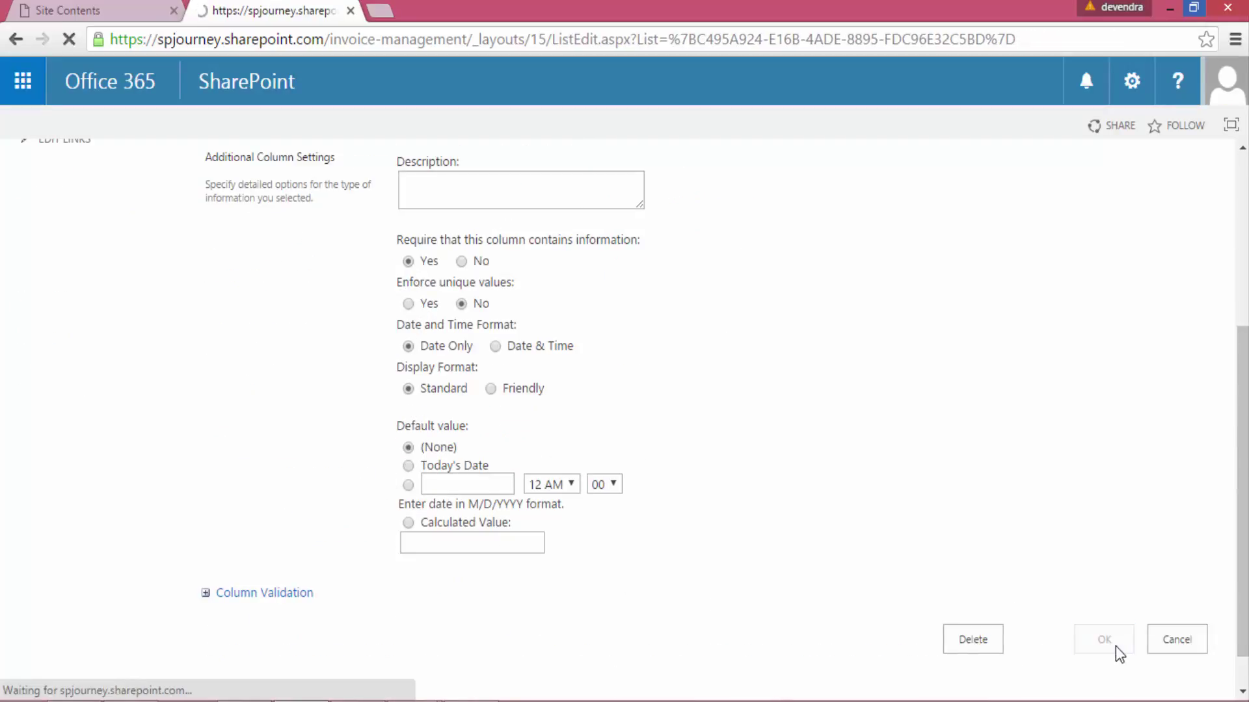
Return to the Modern Invoices library and look over its files and metadata columns in the Invoices view
click(315, 215)
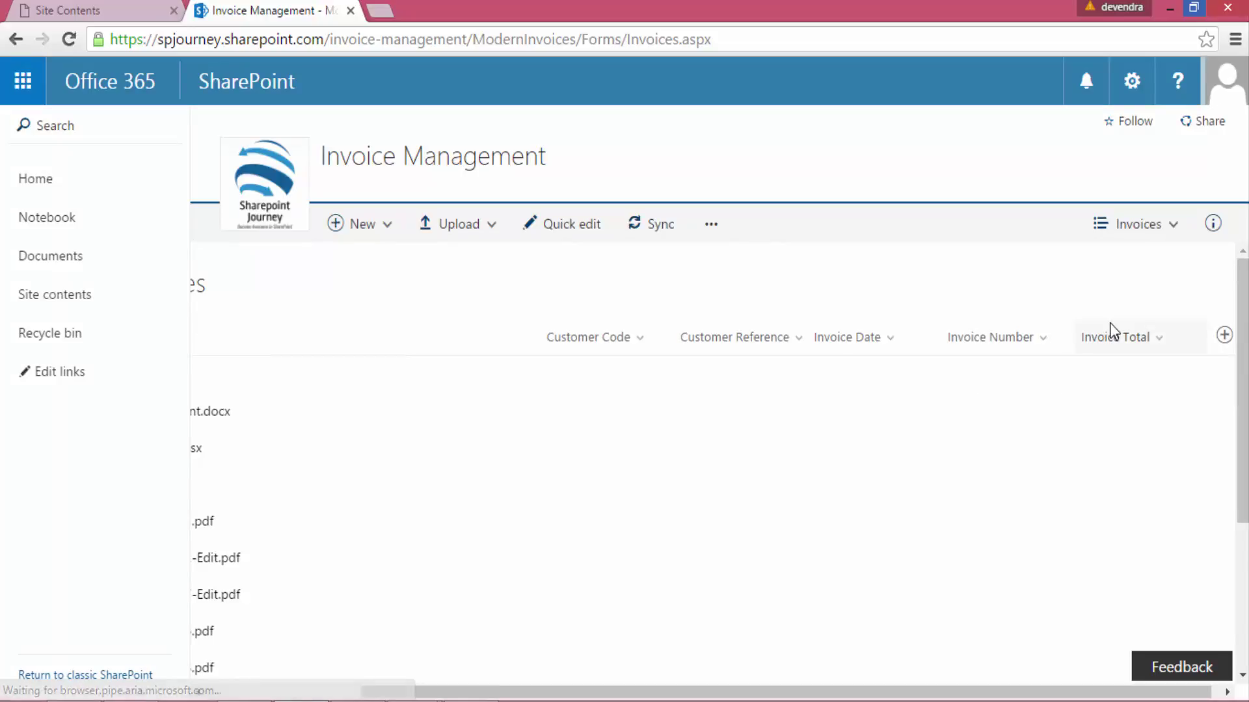
drag(739, 693, 534, 692)
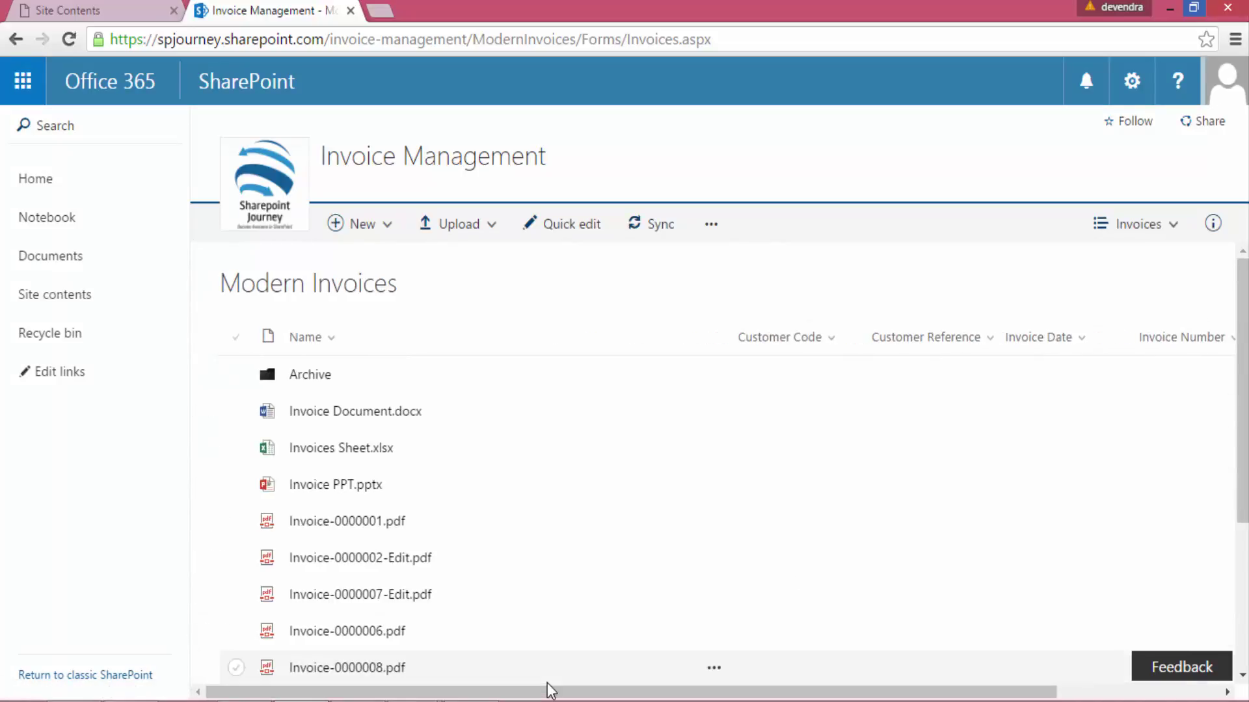
scroll(500, 566, down, 1)
scroll(501, 566, up, 2)
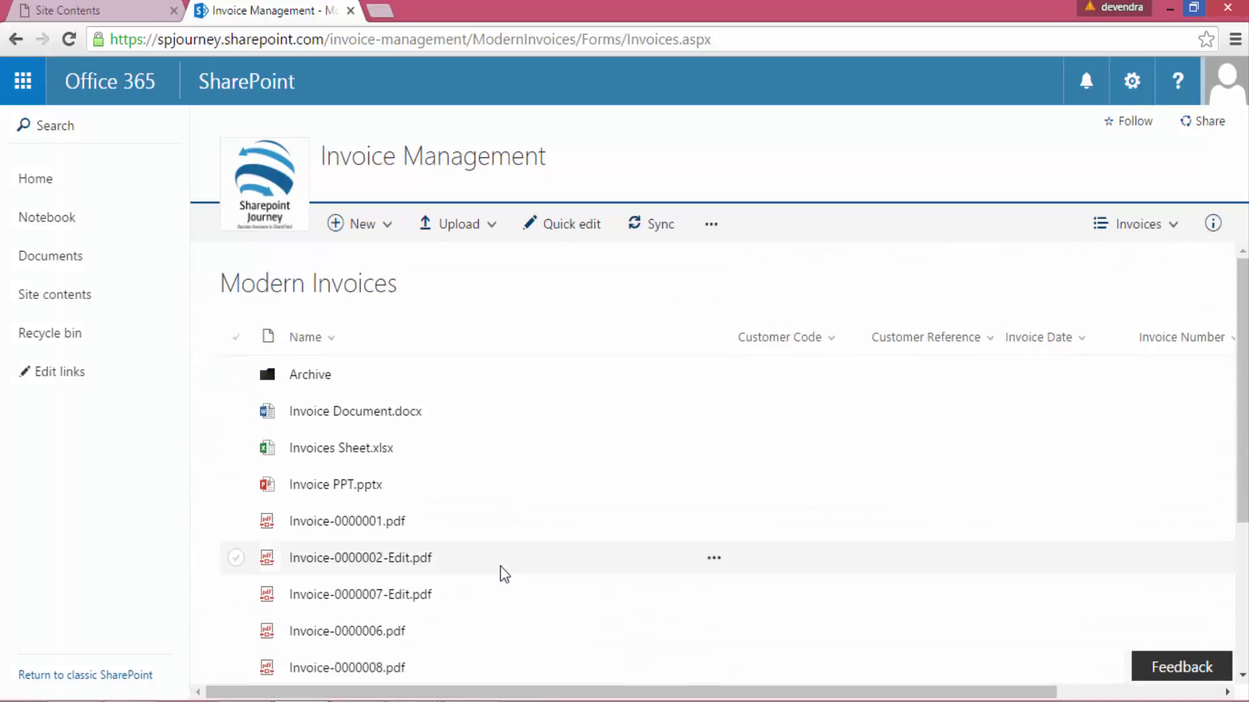
drag(760, 693, 922, 696)
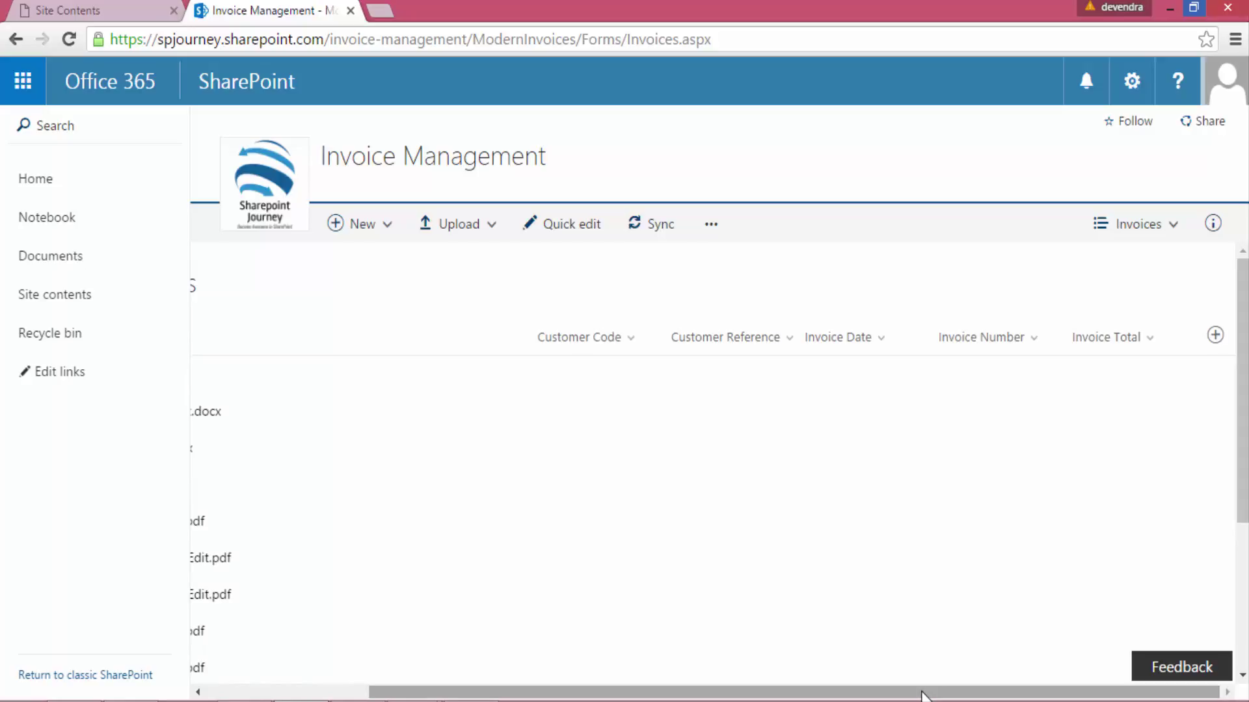
Examine the column types available for adding and the settings options of the Customer Code column
click(1214, 335)
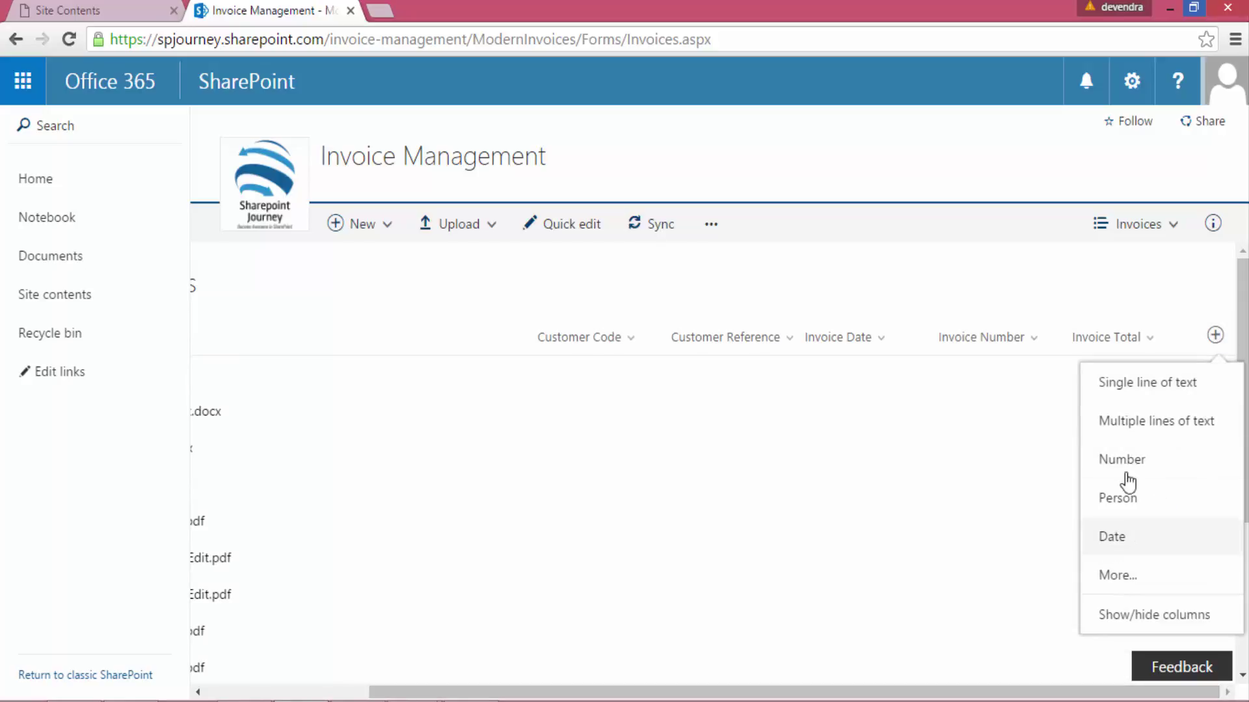
click(637, 328)
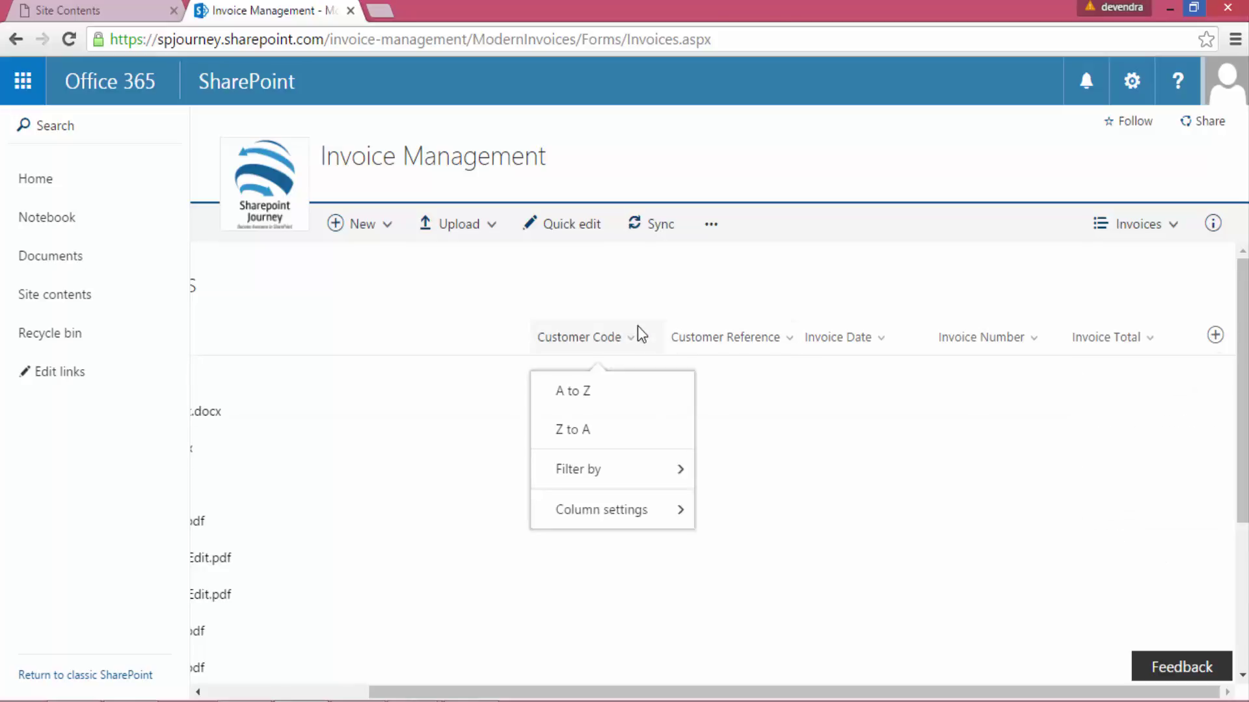
click(643, 546)
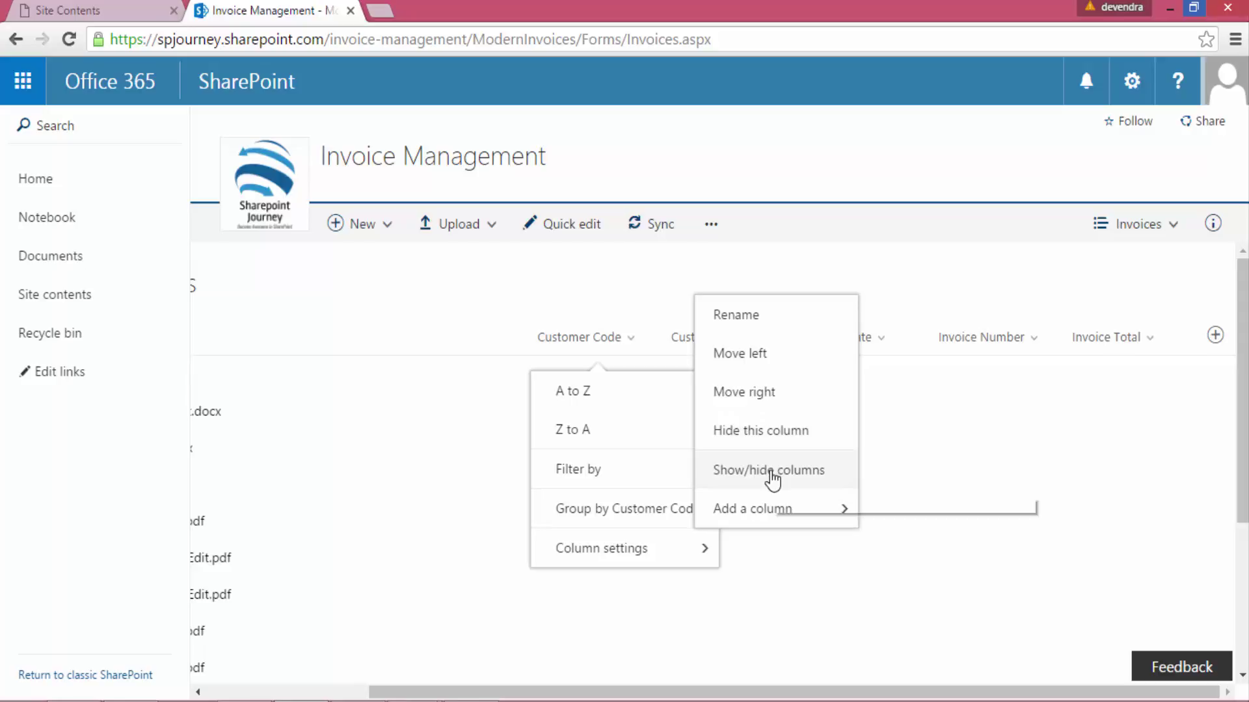
mouse_move(787, 526)
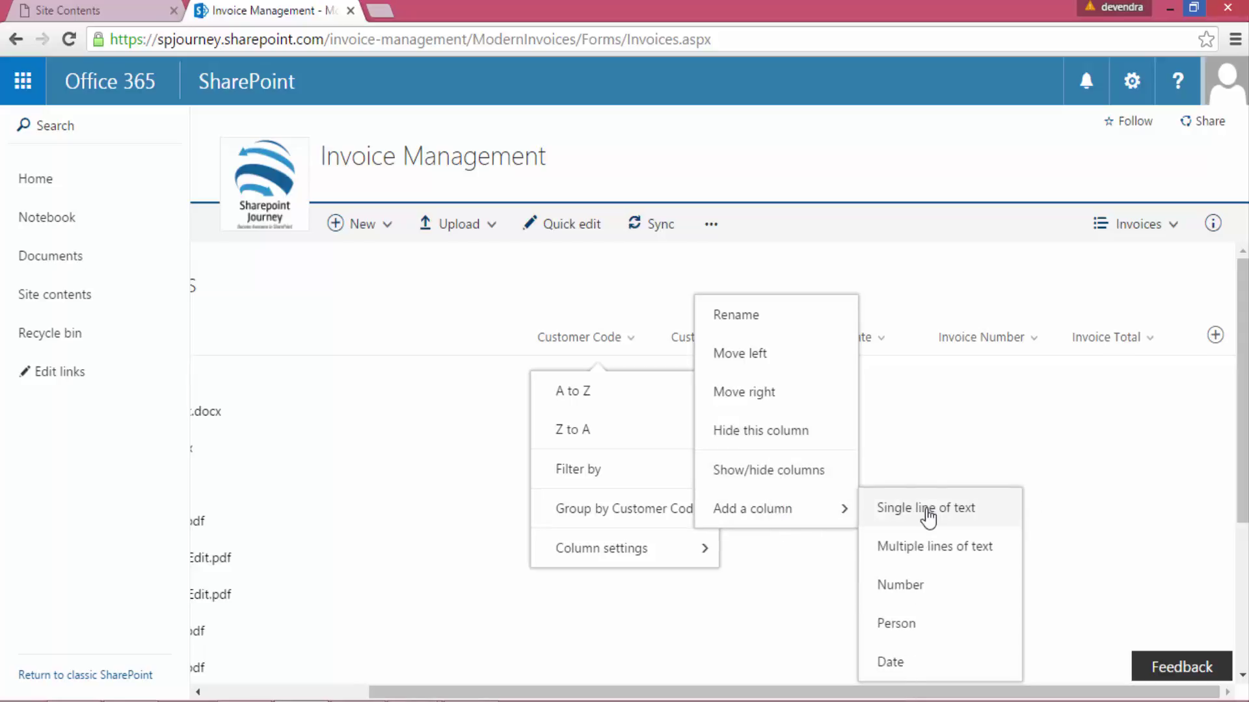
click(933, 253)
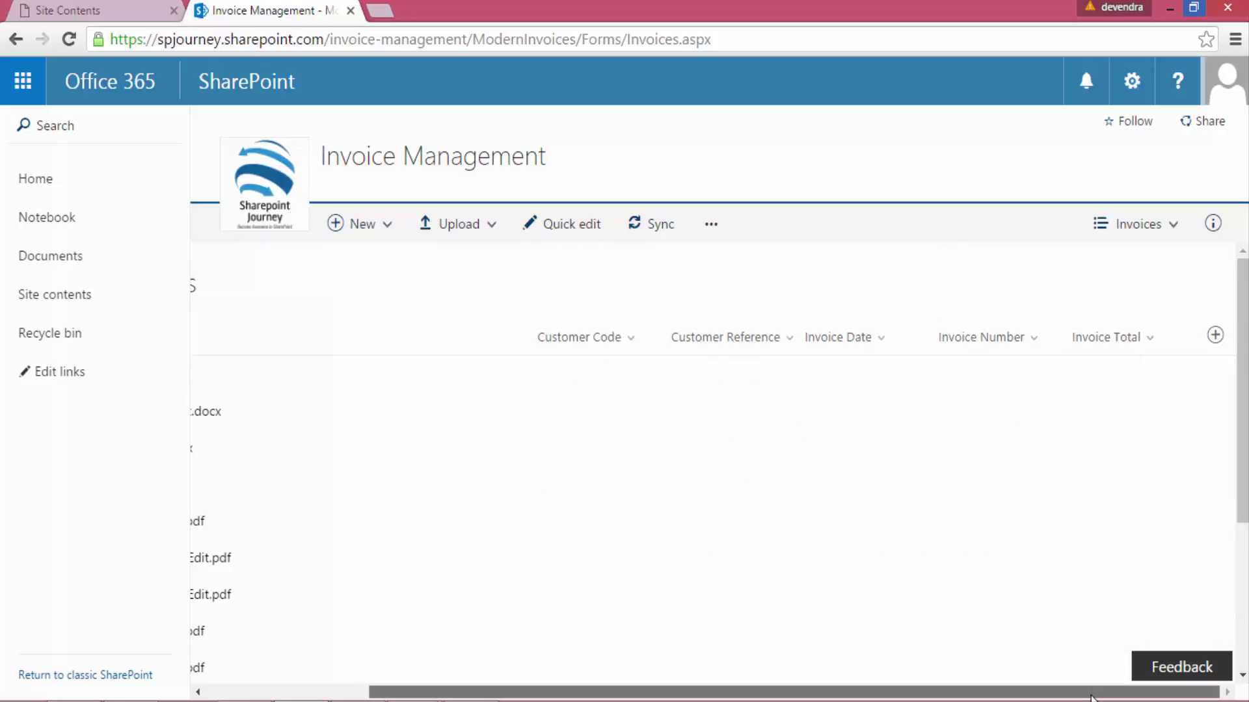
drag(1092, 697, 980, 694)
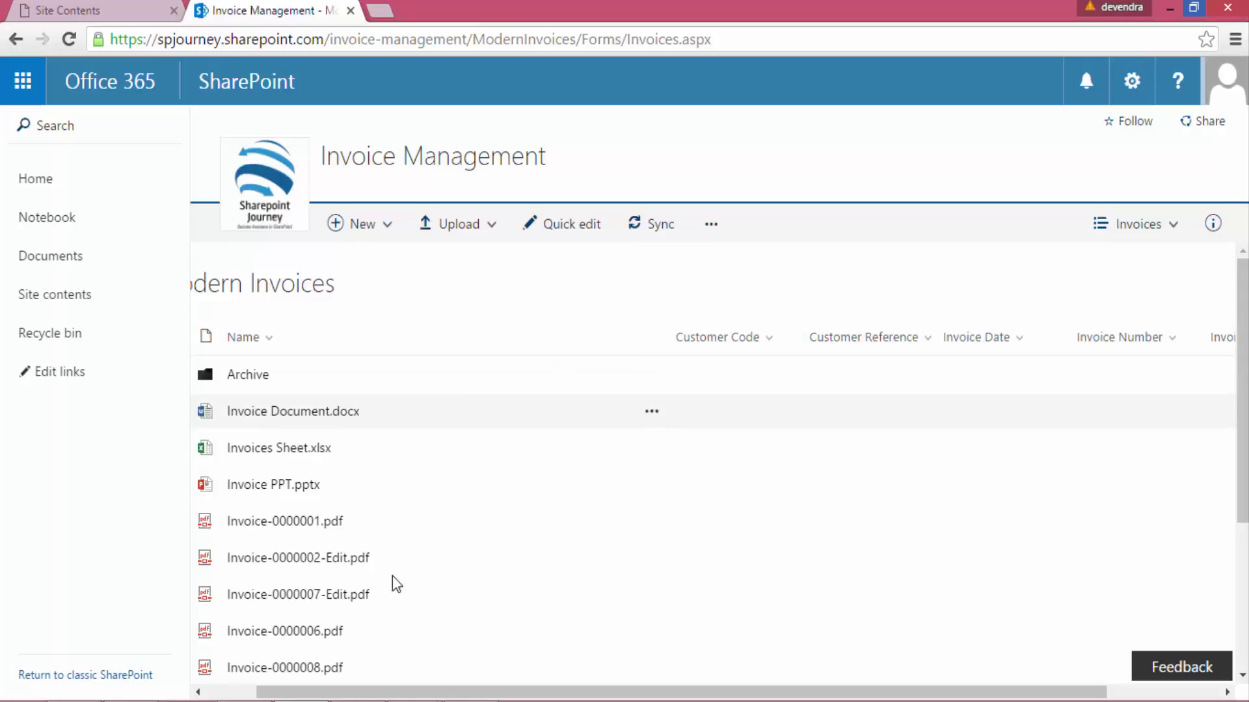
drag(449, 688, 562, 698)
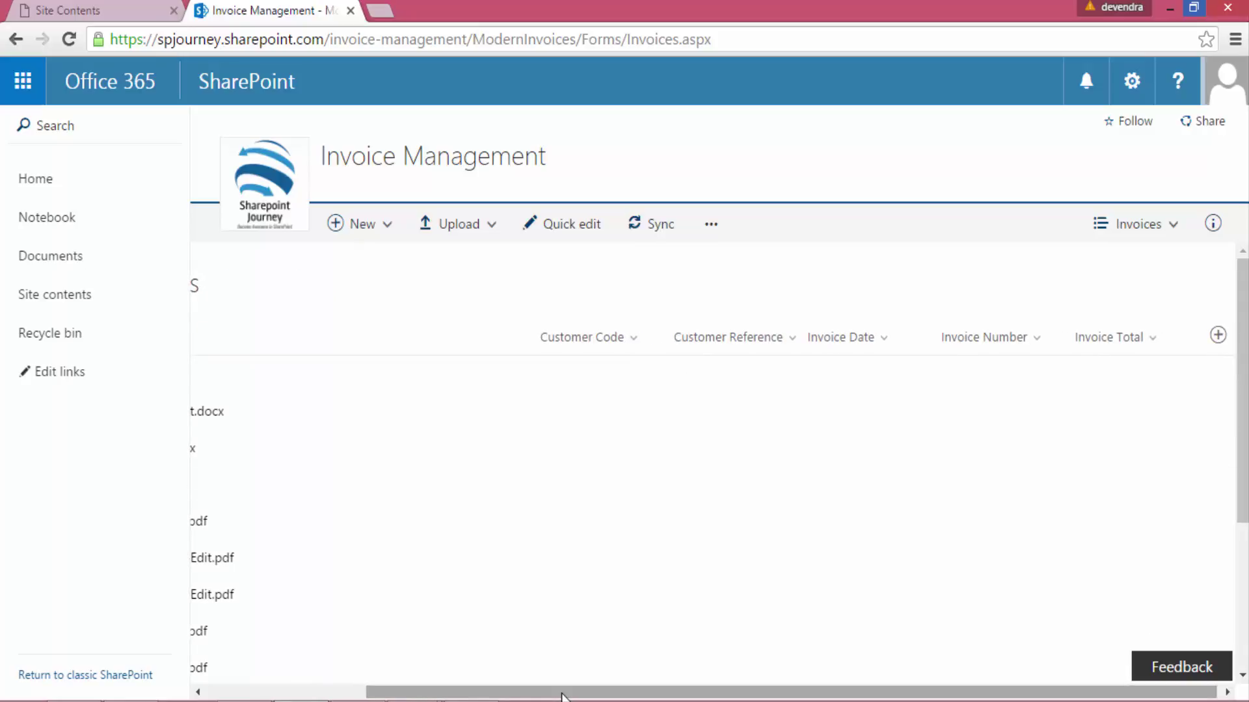